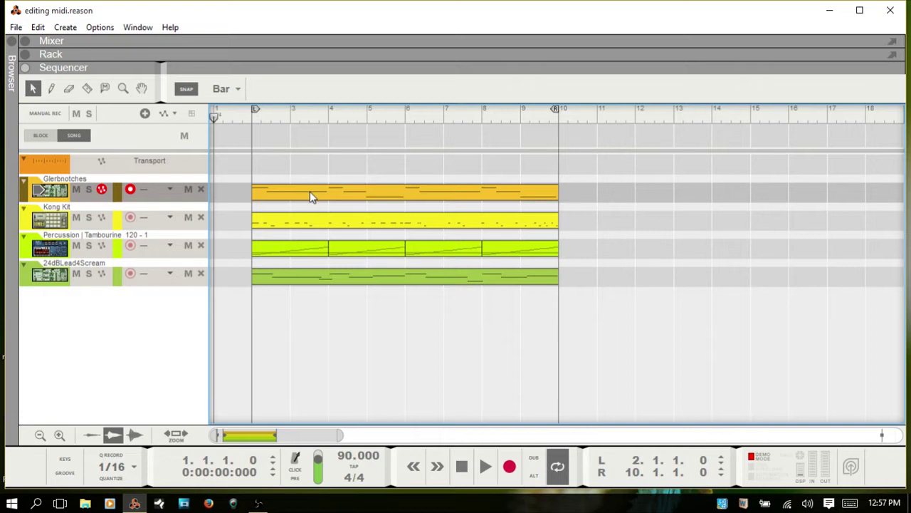
# Select the clips on the Glerbnotches, Kong Kit, Percussion and 24dBLead4Scream tracks in turn.
pyautogui.click(378, 226)
pyautogui.click(380, 194)
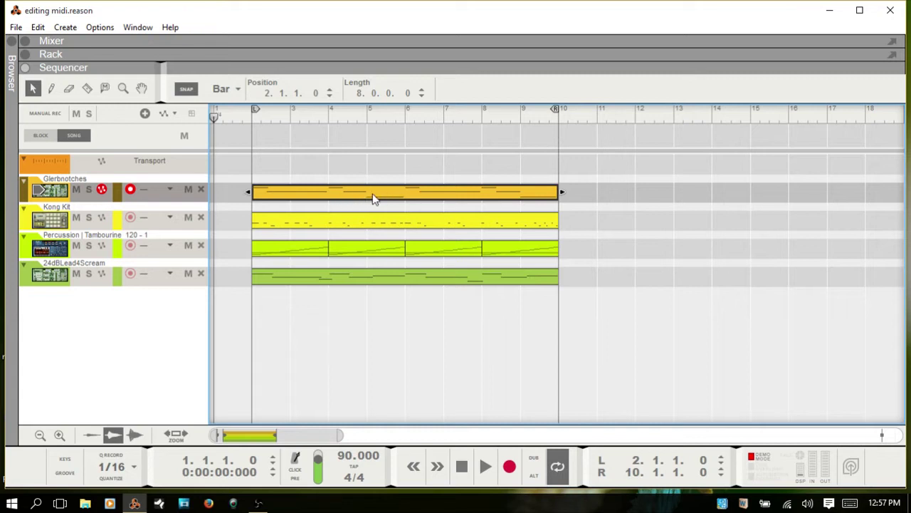
pyautogui.click(363, 227)
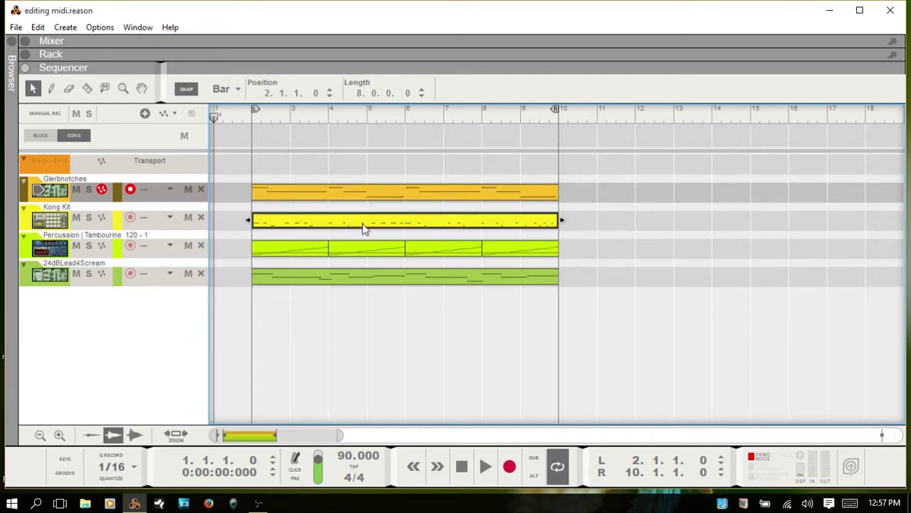
pyautogui.click(353, 257)
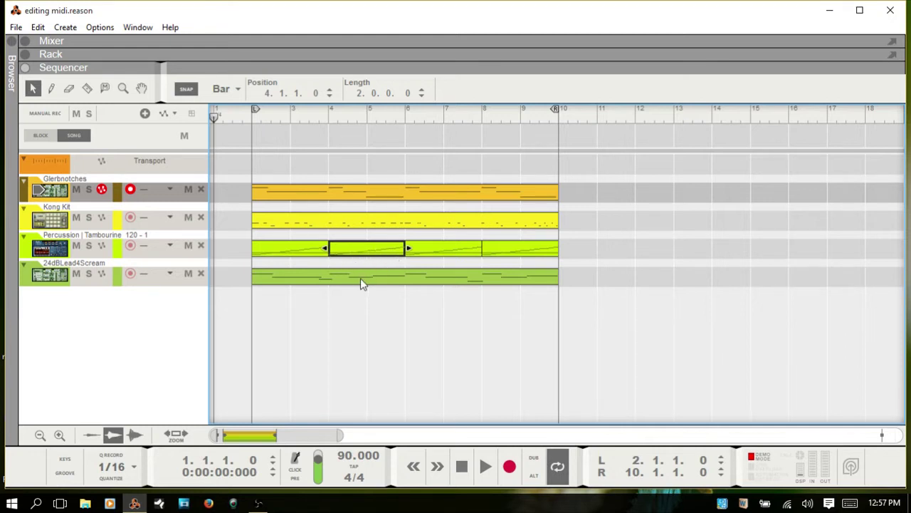
pyautogui.click(367, 281)
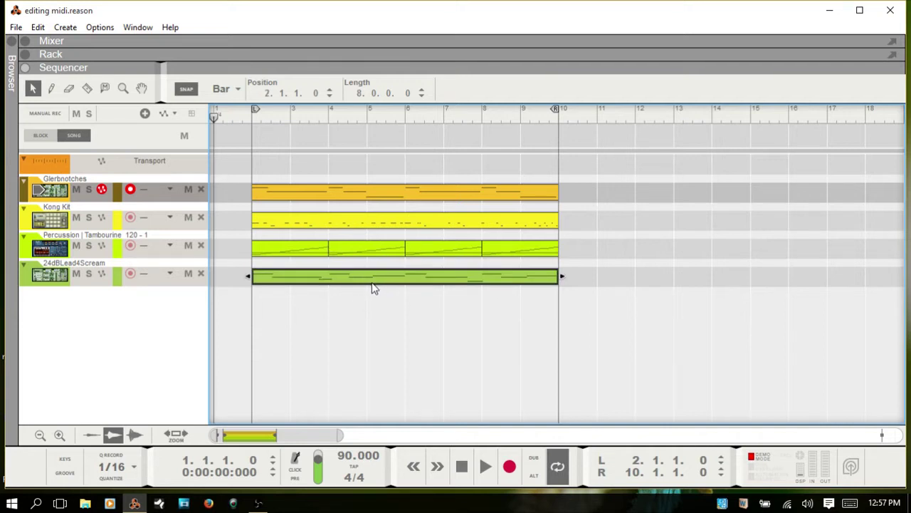
# Open the Glerbnotches clip to view its notes, and return to the song arrangement.
pyautogui.click(398, 193)
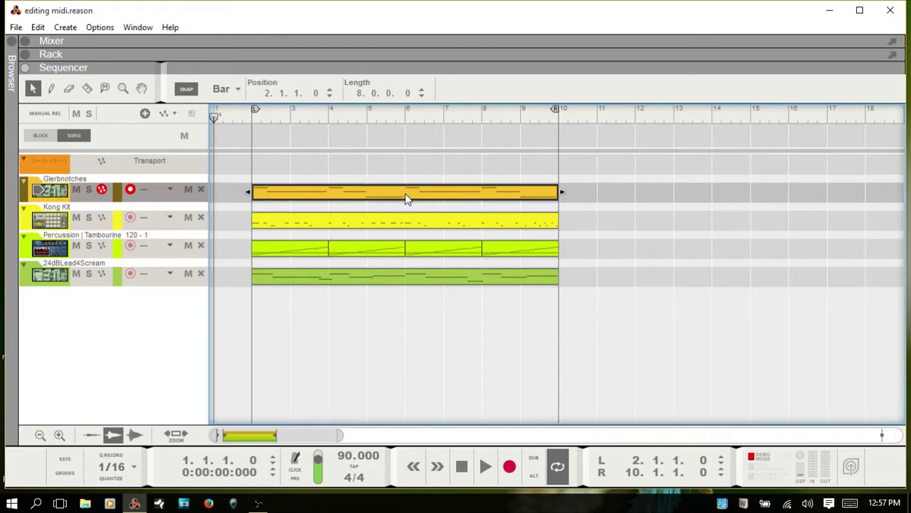
pyautogui.doubleClick(407, 198)
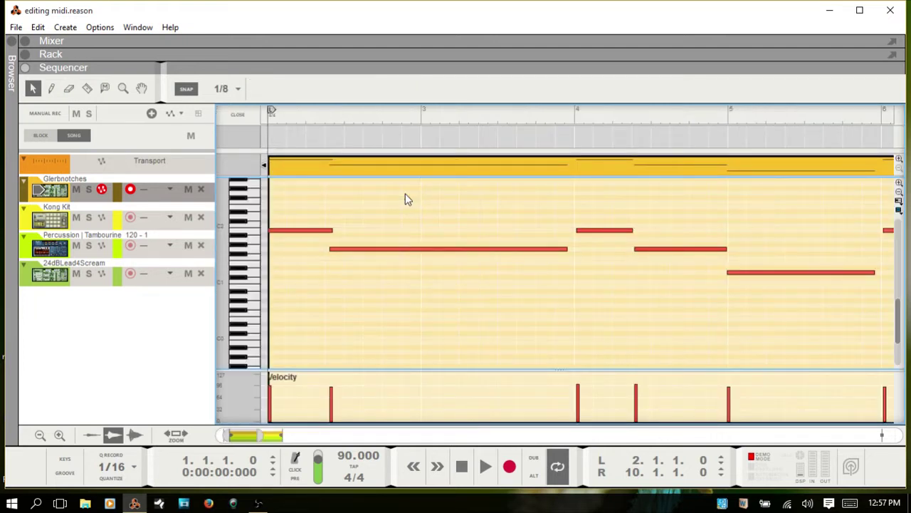
pyautogui.hotkey('ctrl', 'e')
pyautogui.moveTo(315, 432); pyautogui.dragTo(283, 436)
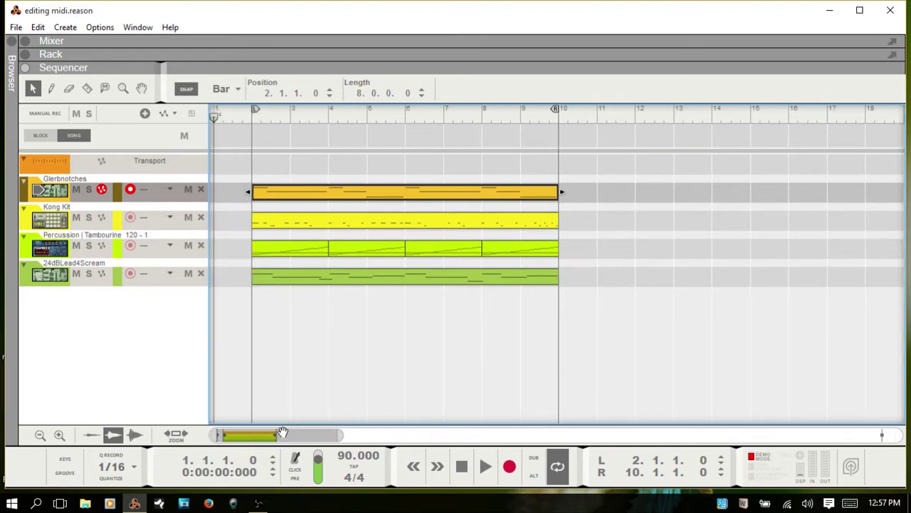
# Select the Kong Kit clip, and reopen the Glerbnotches clip's notes briefly before going back to the arrangement.
pyautogui.click(350, 222)
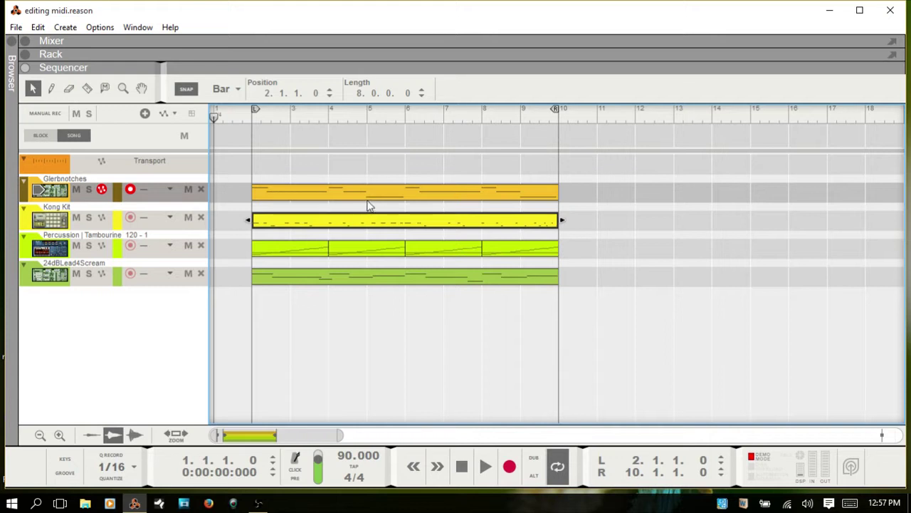
pyautogui.click(379, 197)
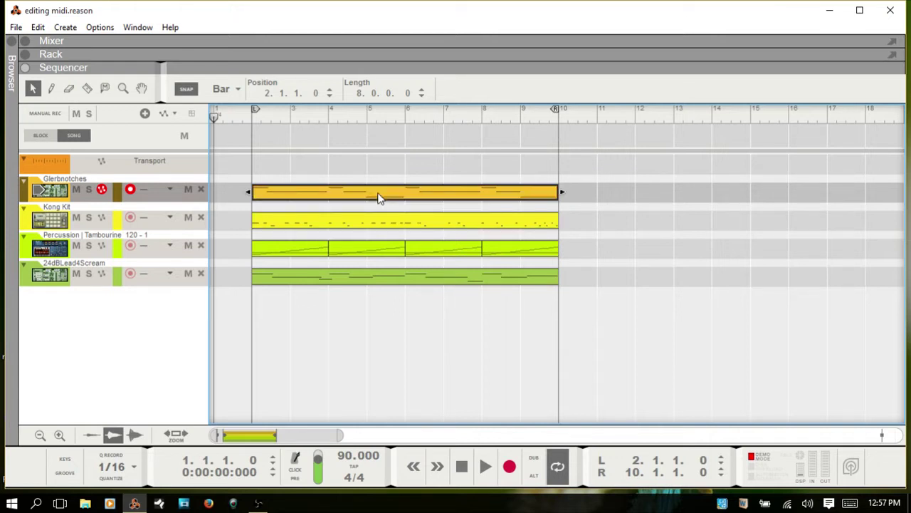
pyautogui.doubleClick(378, 198)
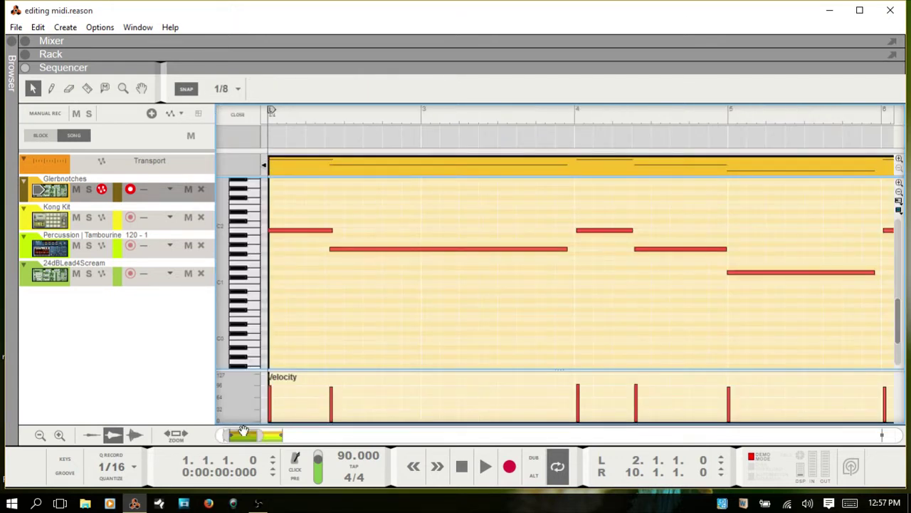
pyautogui.moveTo(245, 437)
pyautogui.mouseDown()
pyautogui.moveTo(262, 438)
pyautogui.moveTo(244, 438)
pyautogui.mouseUp()
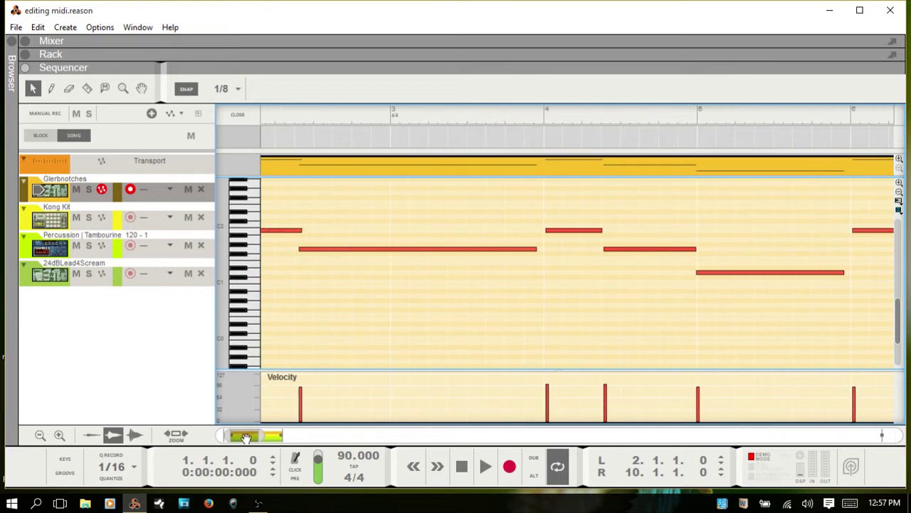
pyautogui.hotkey('ctrl', 'e')
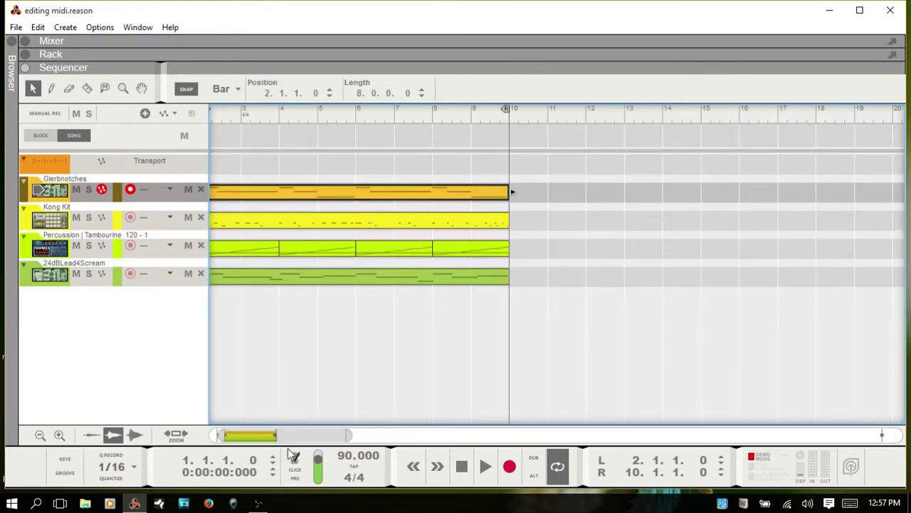
pyautogui.moveTo(302, 437); pyautogui.dragTo(268, 432)
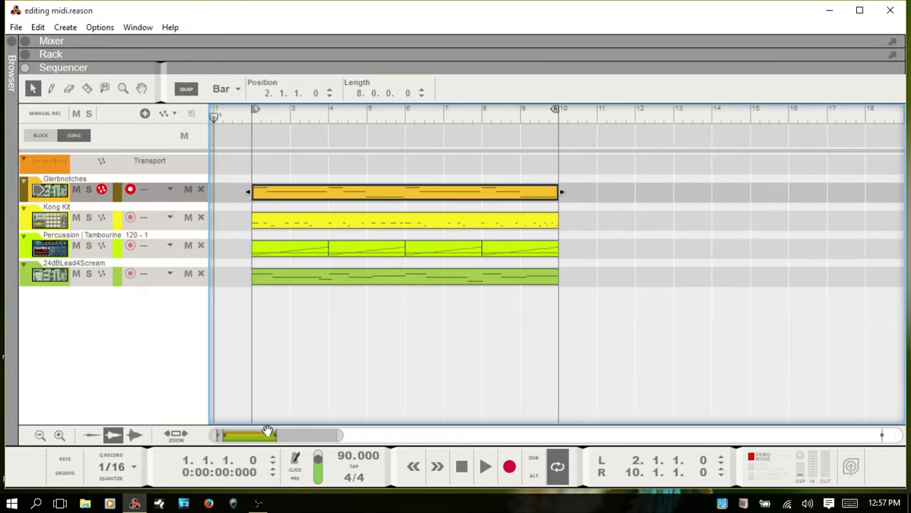
# Toggle the Glerbnotches clip between edit mode and the arrangement, finishing in its note editor.
pyautogui.hotkey('ctrl', 'e')
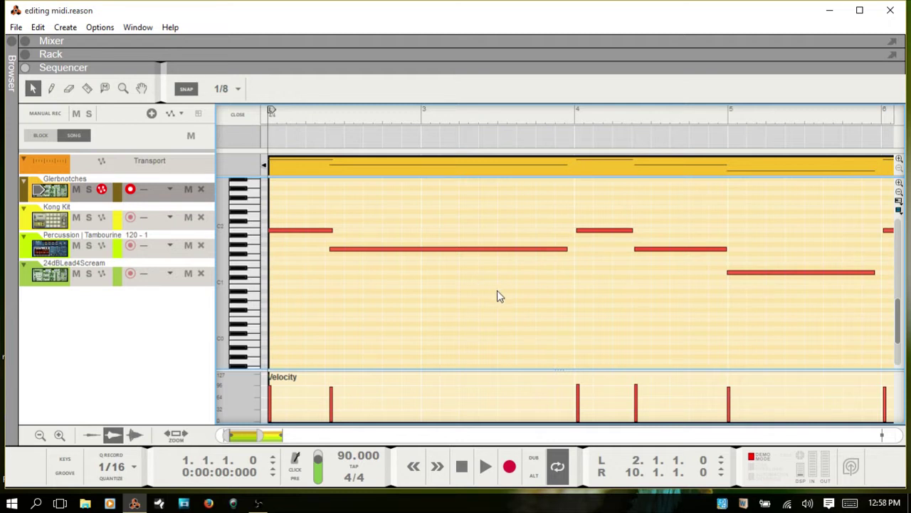
pyautogui.hotkey('shift', 'Tab')
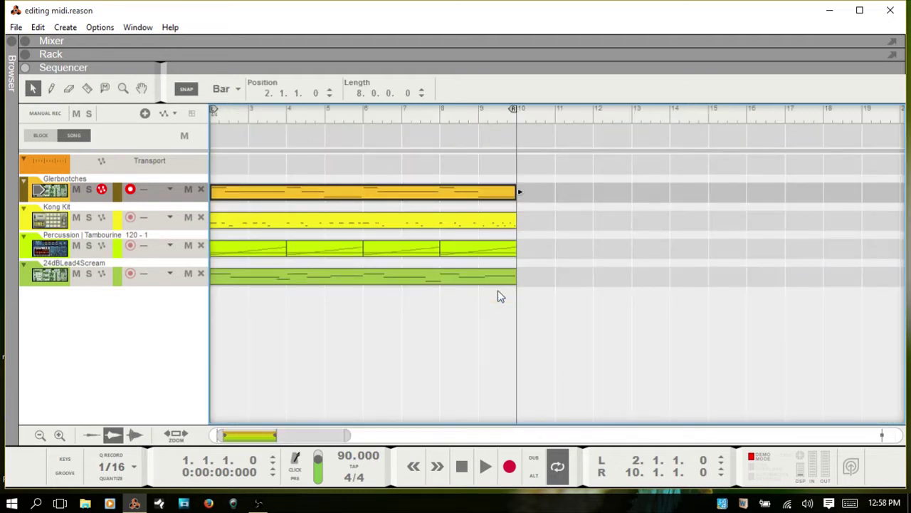
pyautogui.moveTo(309, 435); pyautogui.dragTo(295, 437)
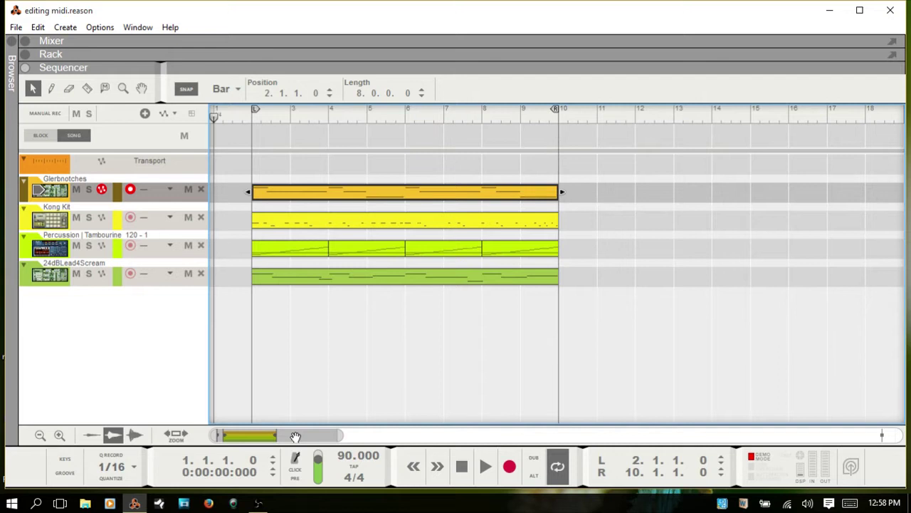
pyautogui.hotkey('ctrl', 'e')
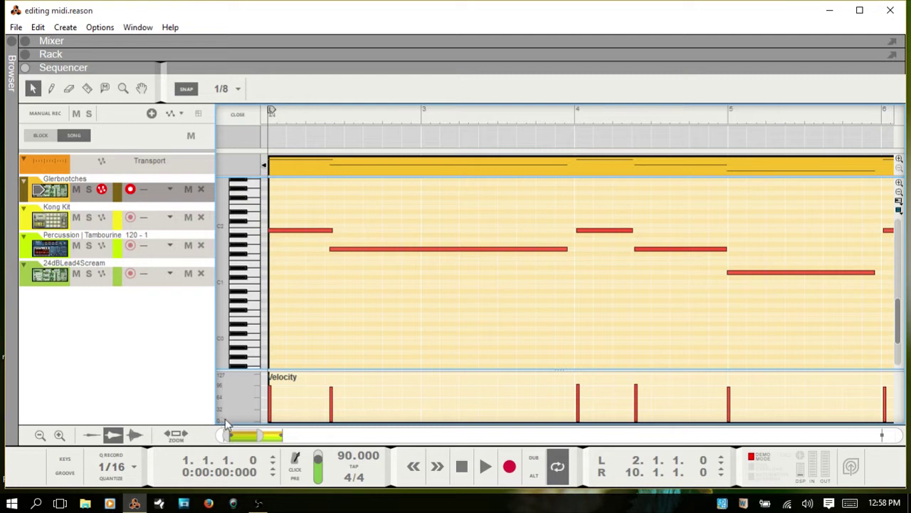
pyautogui.moveTo(261, 437)
pyautogui.mouseDown()
pyautogui.moveTo(288, 435)
pyautogui.moveTo(261, 437)
pyautogui.mouseUp()
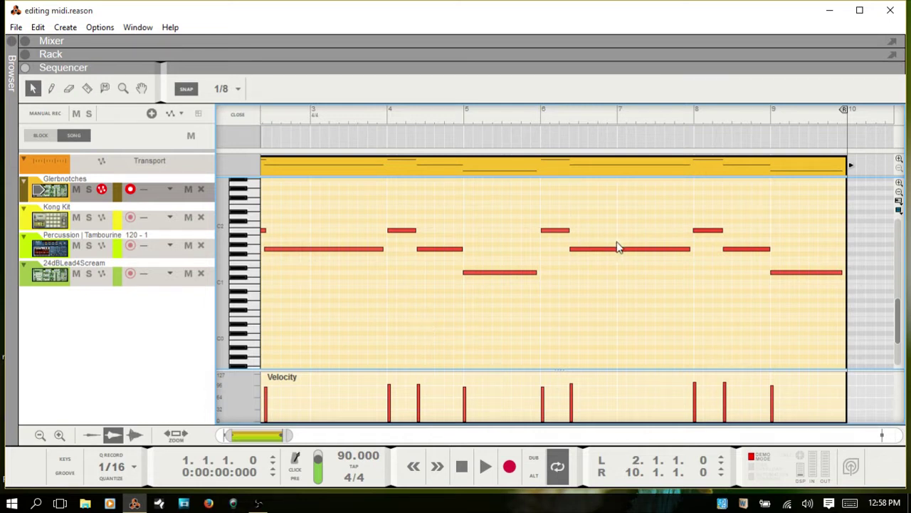
# Switch the note editor through Drum Edit and REX Edit, and set it back to Key Edit.
pyautogui.click(899, 203)
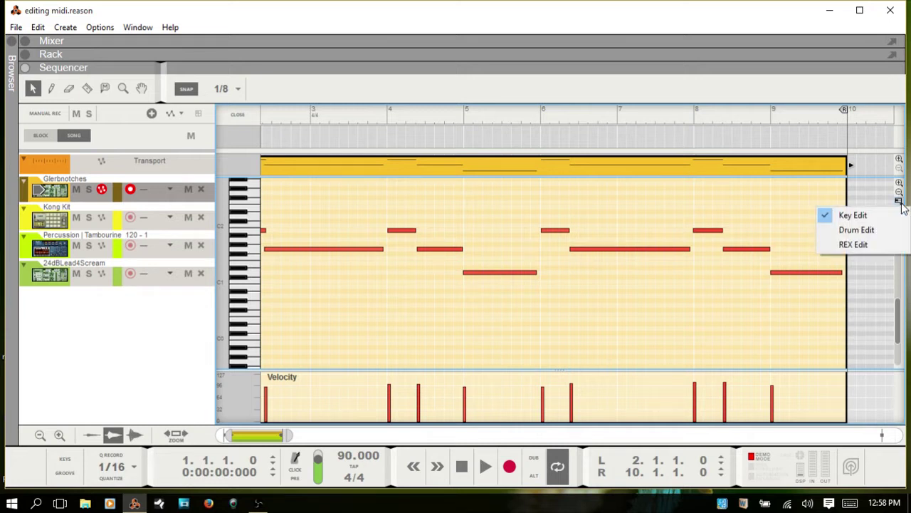
pyautogui.click(860, 232)
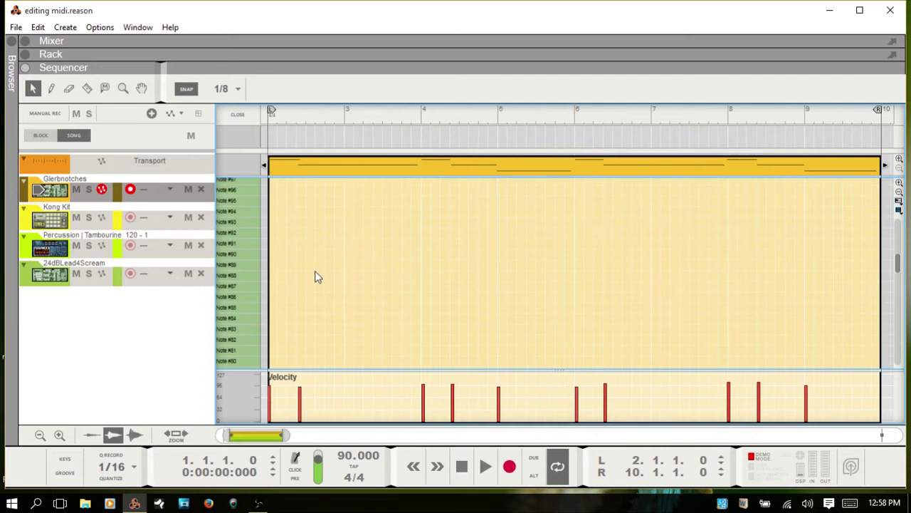
pyautogui.click(900, 202)
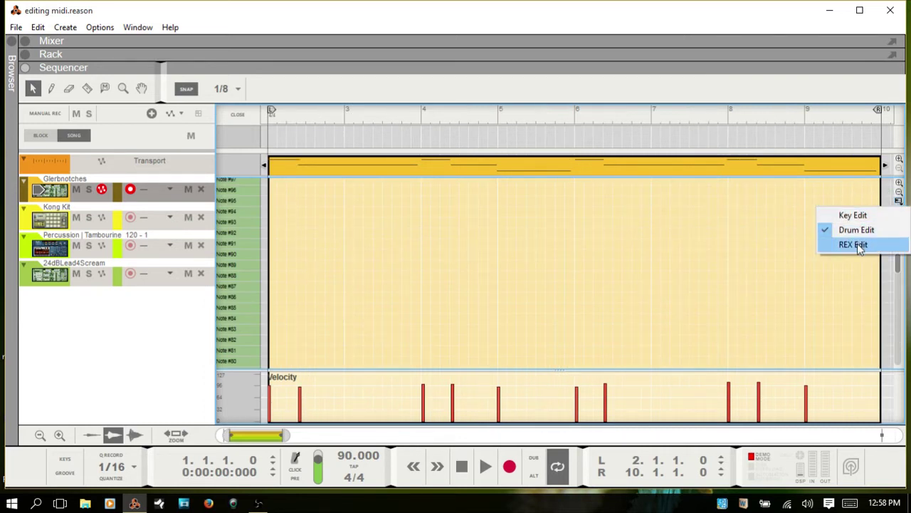
pyautogui.click(857, 244)
pyautogui.click(899, 202)
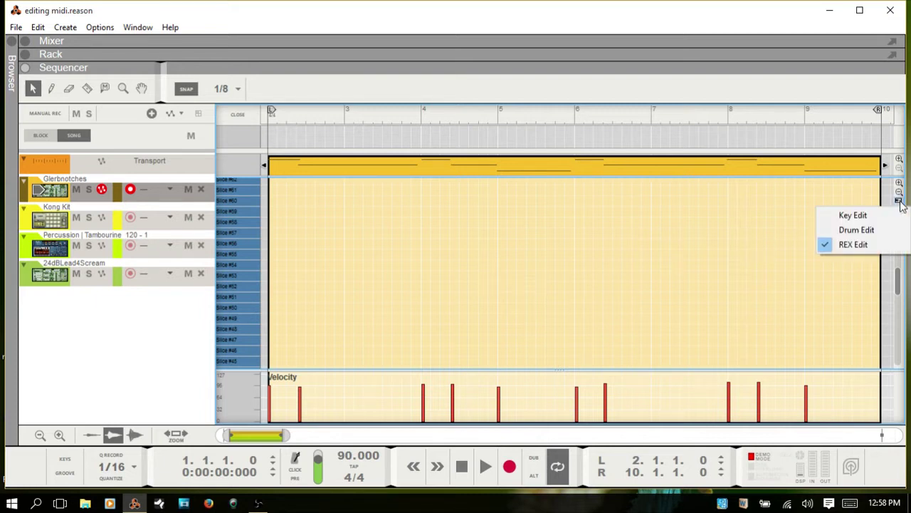
pyautogui.click(866, 215)
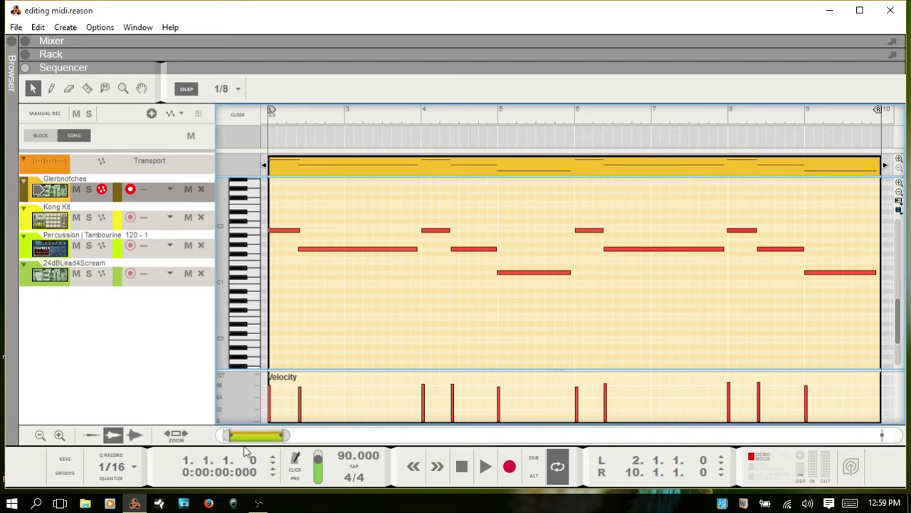
# Delete the B1 note at bar 4 from the Glerbnotches clip.
pyautogui.moveTo(258, 435); pyautogui.dragTo(252, 436)
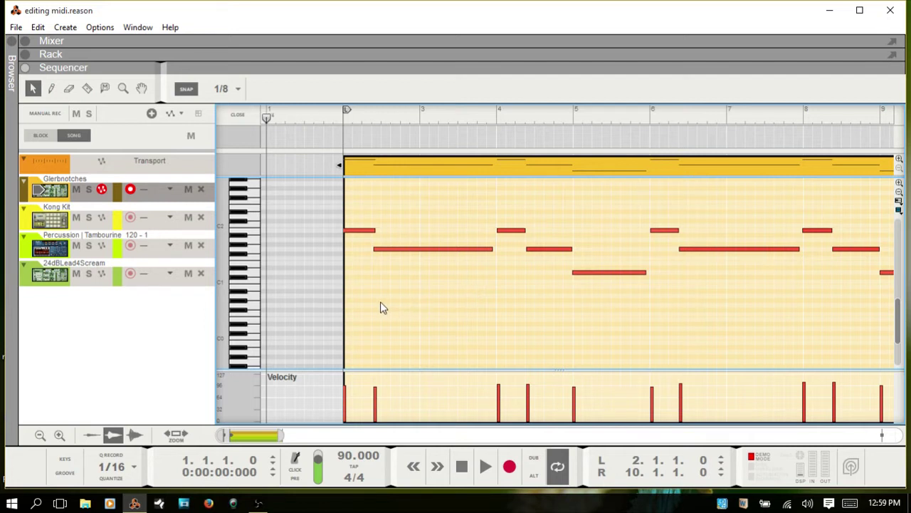
pyautogui.click(512, 233)
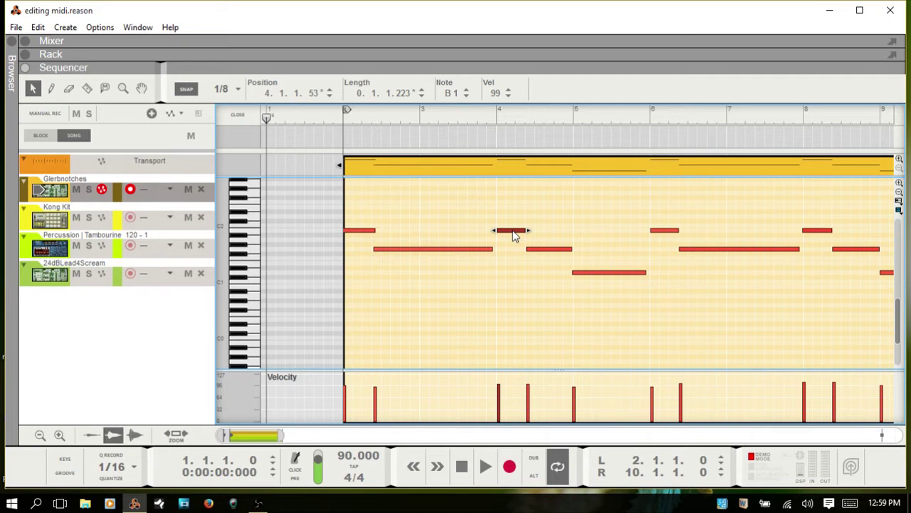
pyautogui.press('Delete')
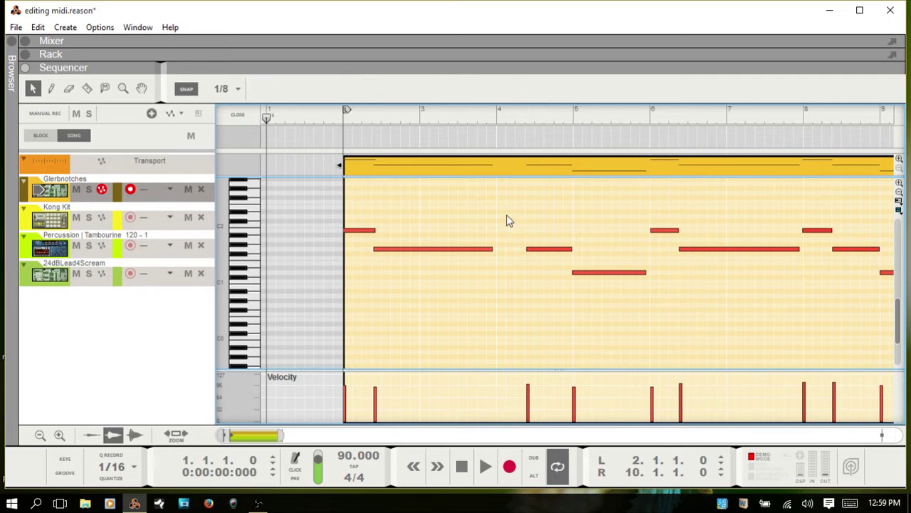
# Try drawing a short E2 note at bar 4, and undo the edits to restore the deleted B1 note.
pyautogui.keyDown('alt'); pyautogui.click(501, 206); pyautogui.keyUp('alt')
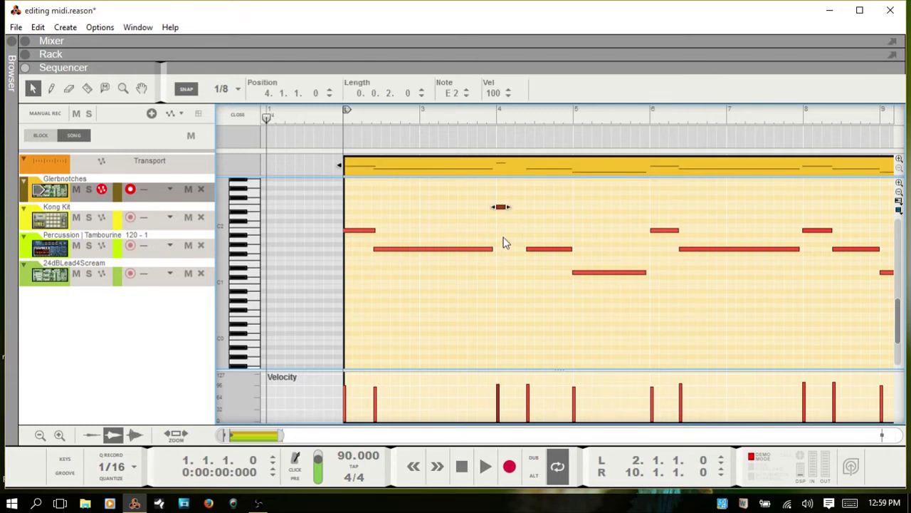
pyautogui.hotkey('ctrl', 'z')
pyautogui.keyDown('alt'); pyautogui.click(503, 231); pyautogui.keyUp('alt')
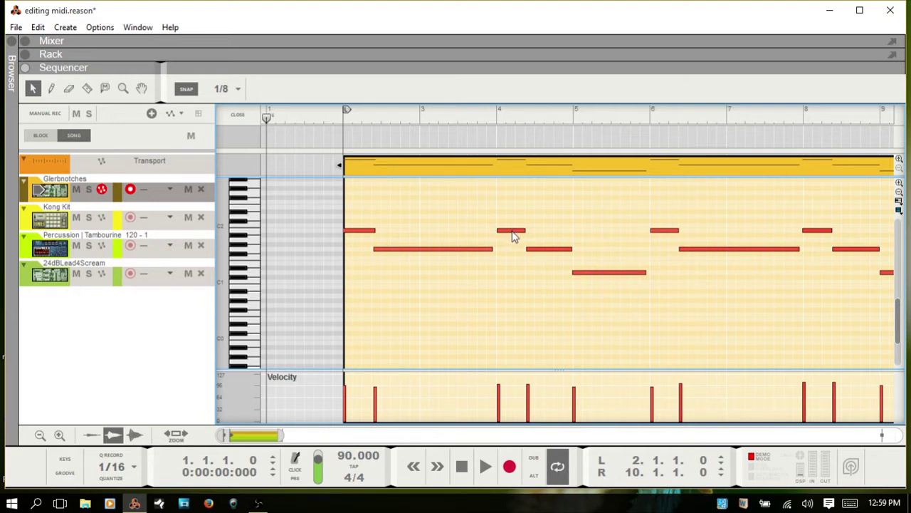
# Select the B1 note at bar 4, and check the "Trigger notes while editing" option in the general preferences.
pyautogui.moveTo(512, 232)
pyautogui.mouseDown()
pyautogui.moveTo(489, 232)
pyautogui.moveTo(543, 232)
pyautogui.moveTo(486, 226)
pyautogui.moveTo(507, 235)
pyautogui.moveTo(512, 224)
pyautogui.moveTo(510, 235)
pyautogui.mouseUp()
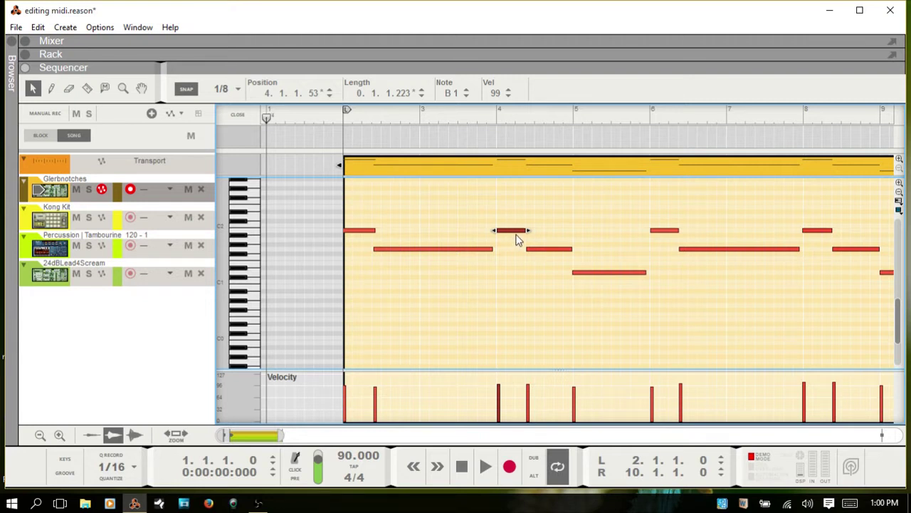
pyautogui.click(38, 28)
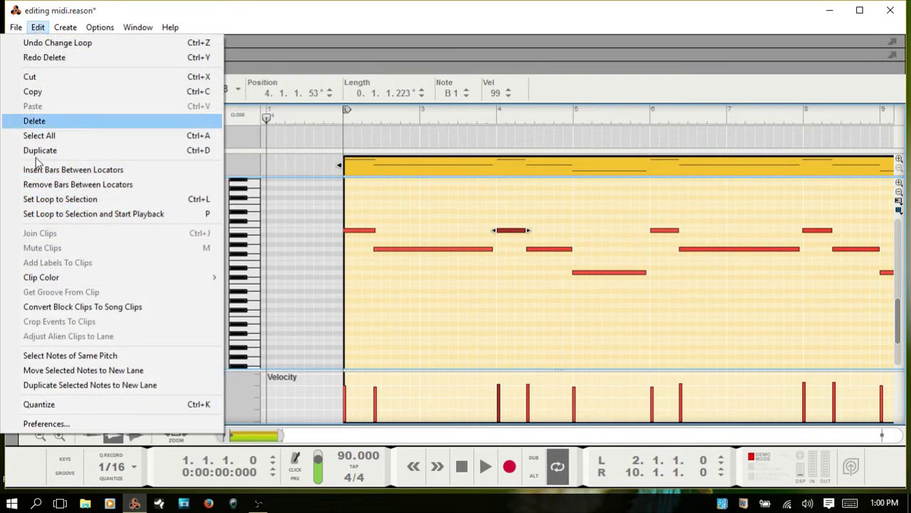
pyautogui.click(62, 425)
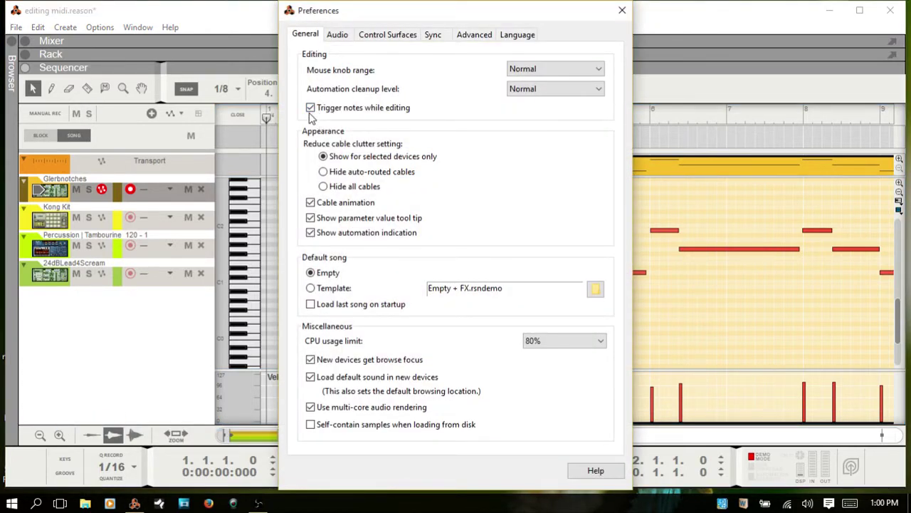
pyautogui.click(622, 10)
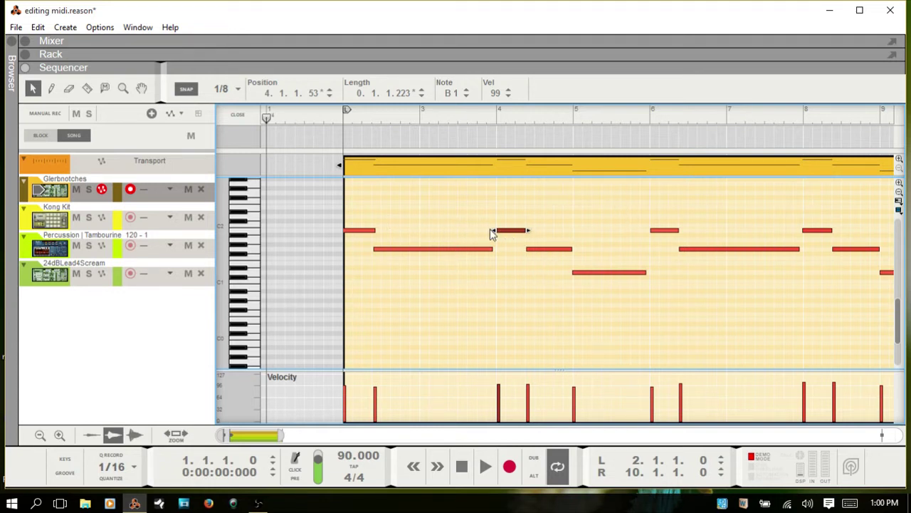
# Extend the end of bar 4's B1 note to a length of 1.0.1.186, and undo a trial extension of its start to 3.2.1.0.
pyautogui.moveTo(527, 230); pyautogui.dragTo(584, 230)
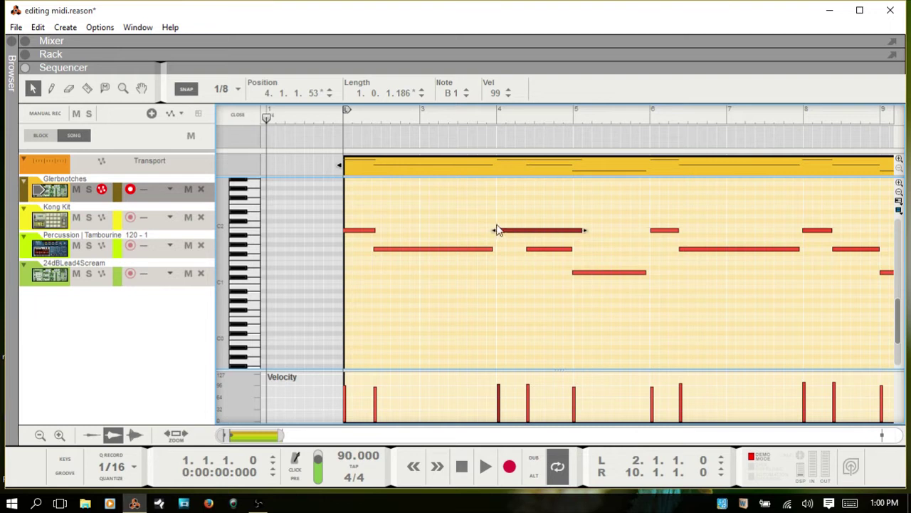
pyautogui.moveTo(495, 230); pyautogui.dragTo(442, 230)
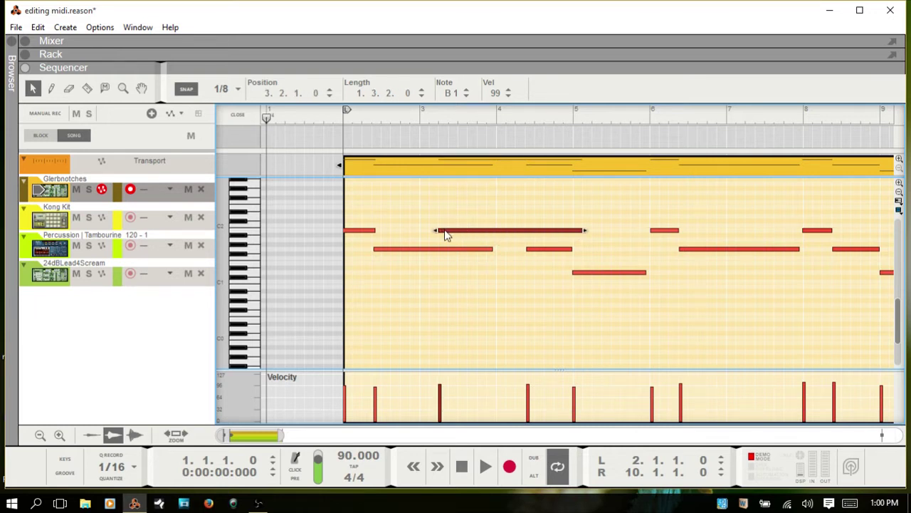
pyautogui.hotkey('ctrl', 'z')
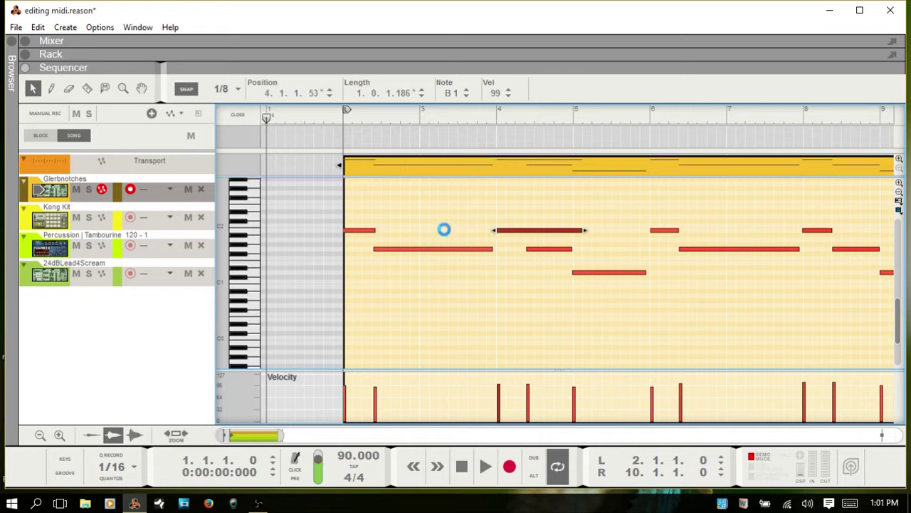
# Undo the lengthening of bar 4's B1 note, and transpose the note up to D#2 in semitone steps.
pyautogui.hotkey('ctrl', 'z')
pyautogui.press('Up')
pyautogui.press('Up')
pyautogui.press('Up')
pyautogui.press('Up')
pyautogui.press('Up')
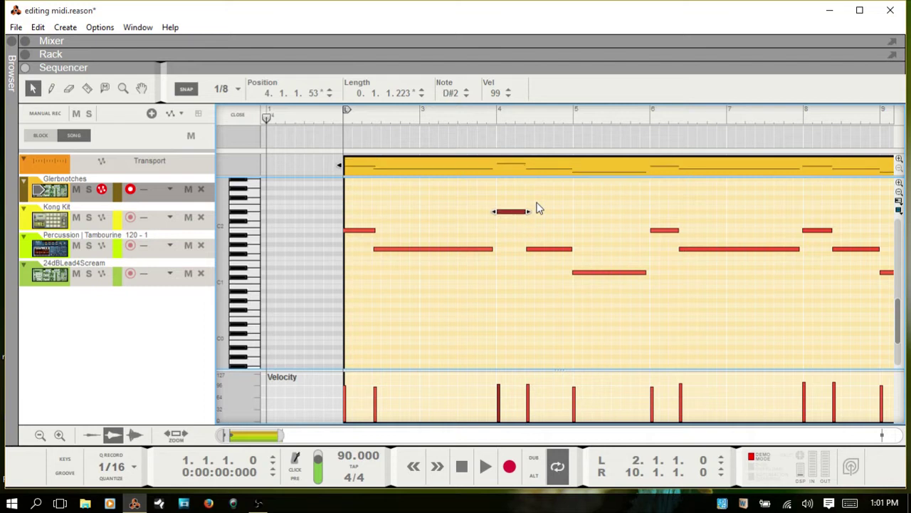
pyautogui.press('Up')
# Transpose bar 4's selected note down in semitone steps to A1, and raise it back to B1.
pyautogui.press('Down')
pyautogui.press('Down')
pyautogui.press('Down')
pyautogui.press('Down')
pyautogui.press('Down')
pyautogui.press('Down')
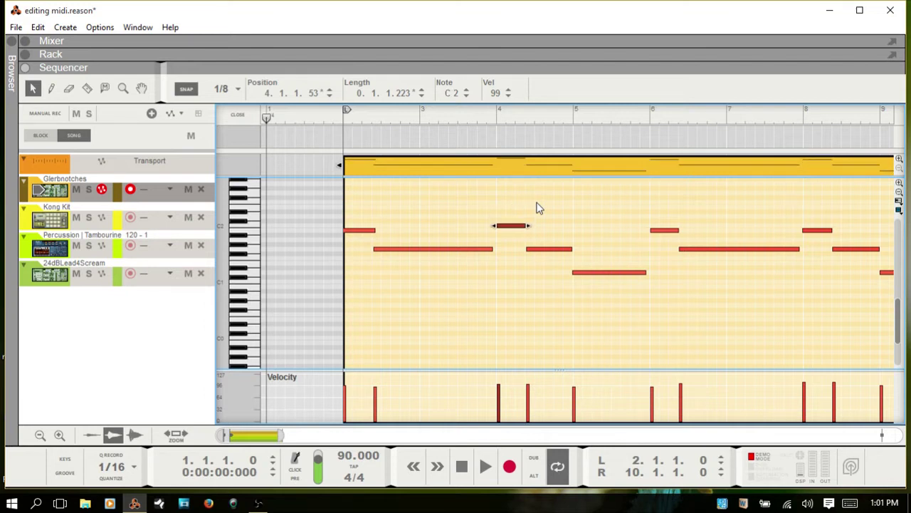
pyautogui.press('Down')
pyautogui.press('Down')
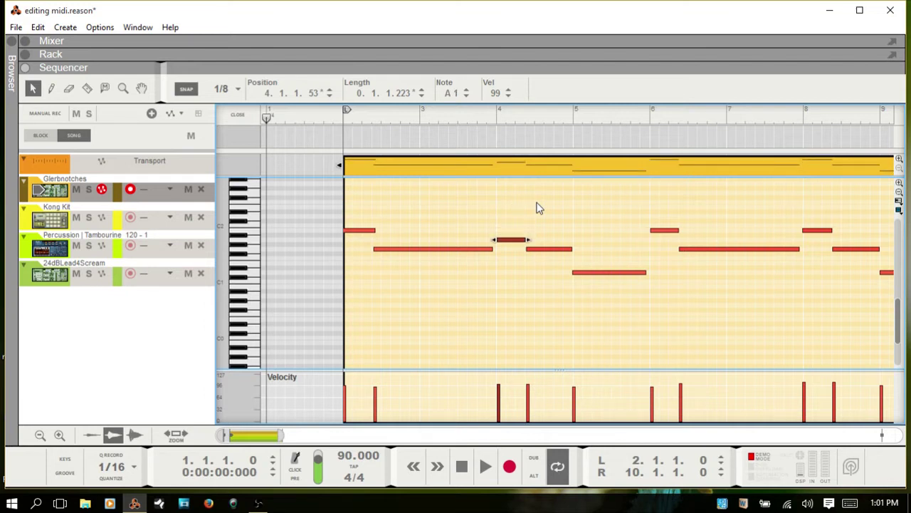
pyautogui.press('Up')
pyautogui.press('Up')
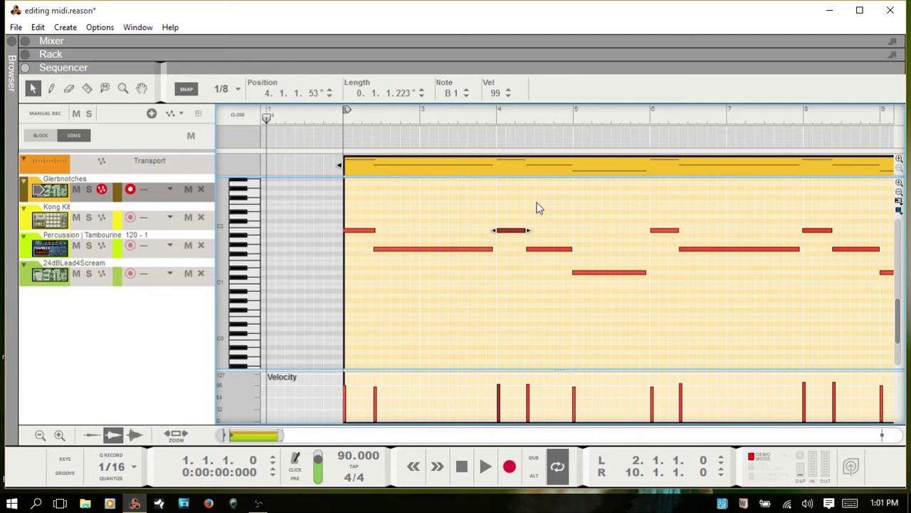
# Nudge bar 4's B1 note later and earlier in 1/8 snap steps, and return it to position 4.1.1.53.
pyautogui.press('Right')
pyautogui.press('Right')
pyautogui.press('Right')
pyautogui.press('Right')
pyautogui.press('Right')
pyautogui.press('Left')
pyautogui.press('Left')
pyautogui.press('Left')
pyautogui.press('Left')
pyautogui.press('Left')
pyautogui.press('Left')
pyautogui.press('Left')
pyautogui.press('Left')
pyautogui.press('Left')
pyautogui.press('Left')
pyautogui.press('Right')
pyautogui.press('Right')
pyautogui.press('Right')
pyautogui.press('Right')
pyautogui.press('Right')
# Set the snap value to 1/2, nudge the B1 note to 5.1.1.53 and earlier, and return it to 4.1.1.53.
pyautogui.click(238, 92)
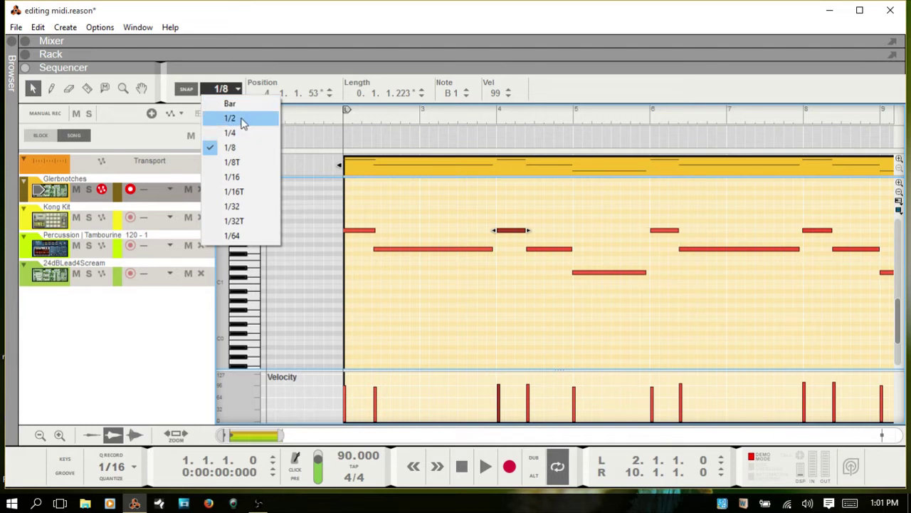
pyautogui.click(242, 118)
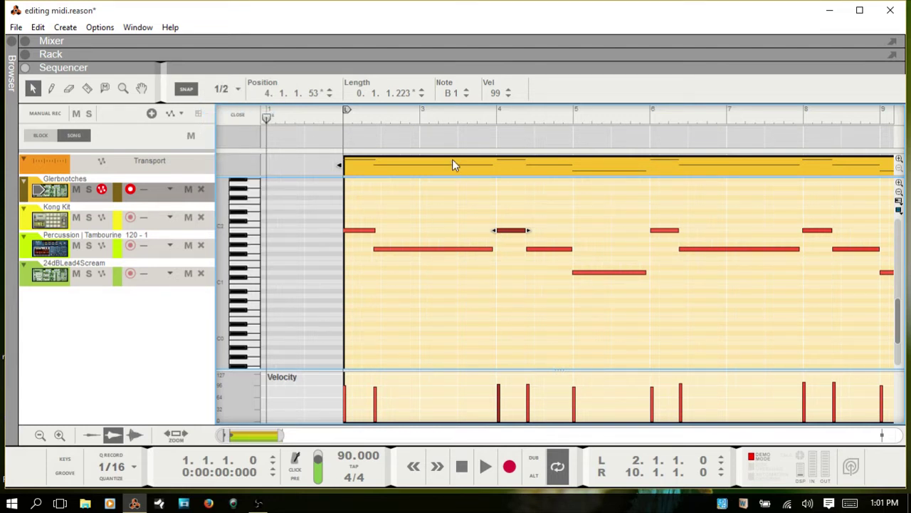
pyautogui.press('Right')
pyautogui.press('Right')
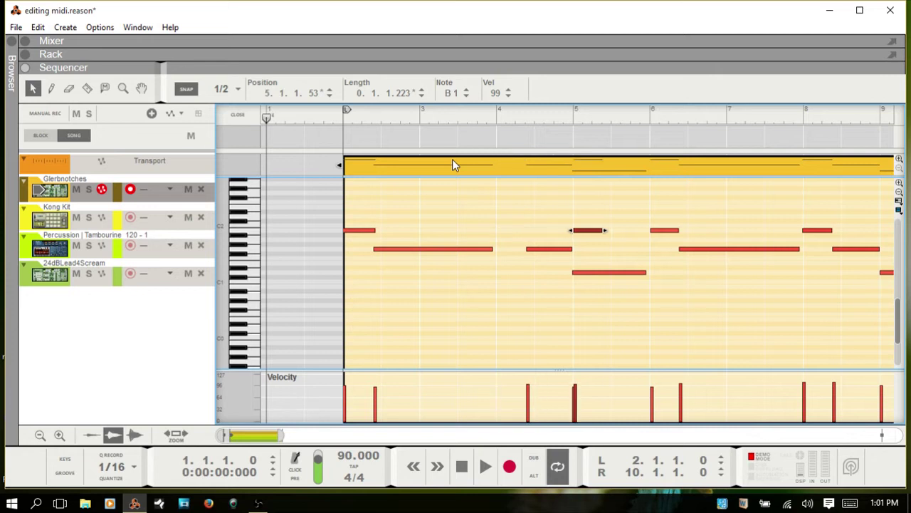
pyautogui.press('Left')
pyautogui.press('Left')
pyautogui.press('Left')
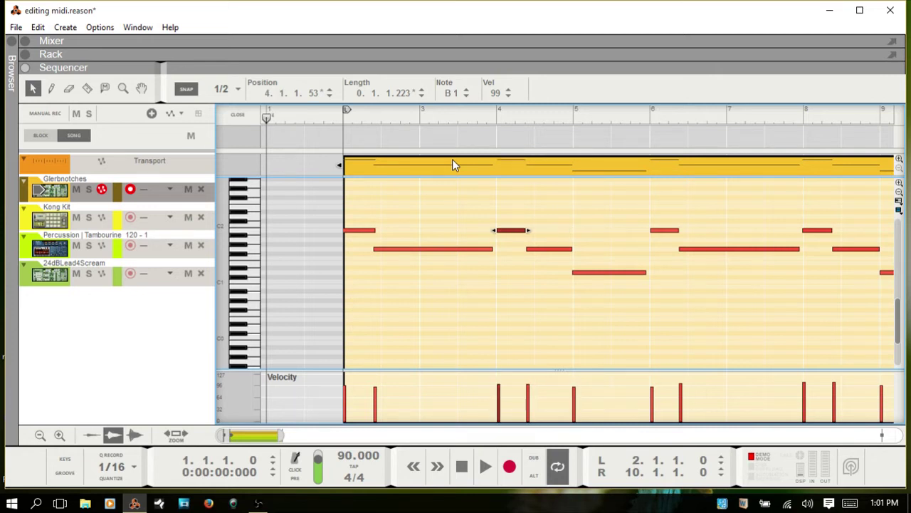
pyautogui.press('Left')
pyautogui.press('Right')
pyautogui.press('Right')
# Set the snap value to Bar, nudge the B1 note earlier and later, and move it to position 4.3.1.53.
pyautogui.click(223, 89)
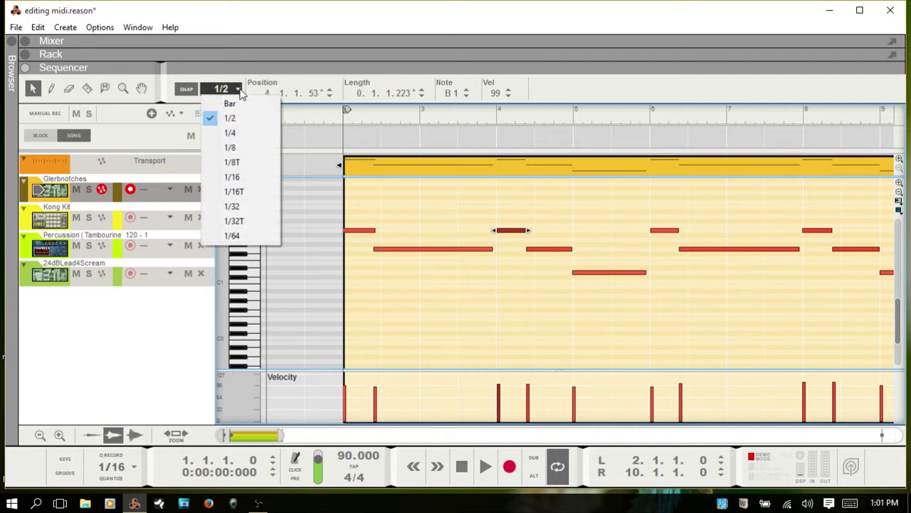
pyautogui.click(238, 105)
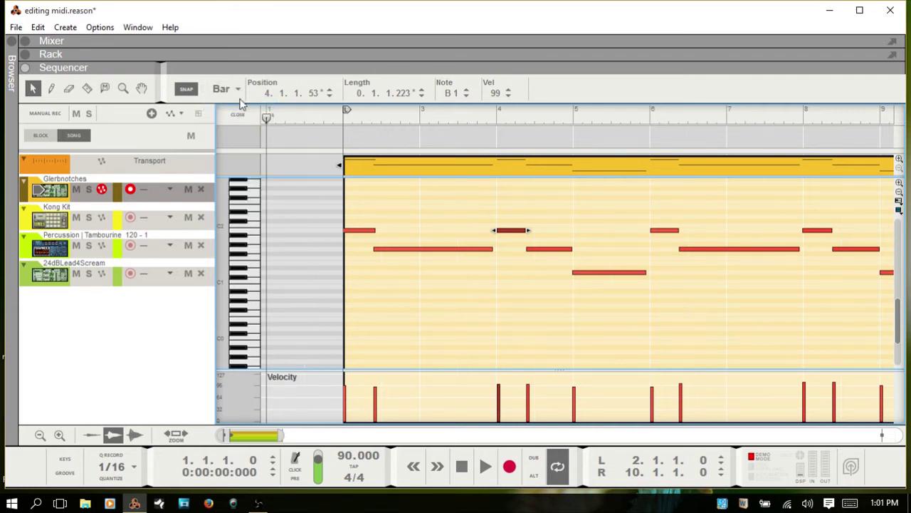
pyautogui.press('Right')
pyautogui.press('Left')
pyautogui.press('Left')
pyautogui.press('Right')
pyautogui.press('Right')
pyautogui.press('Right')
pyautogui.press('Right')
pyautogui.press('Right')
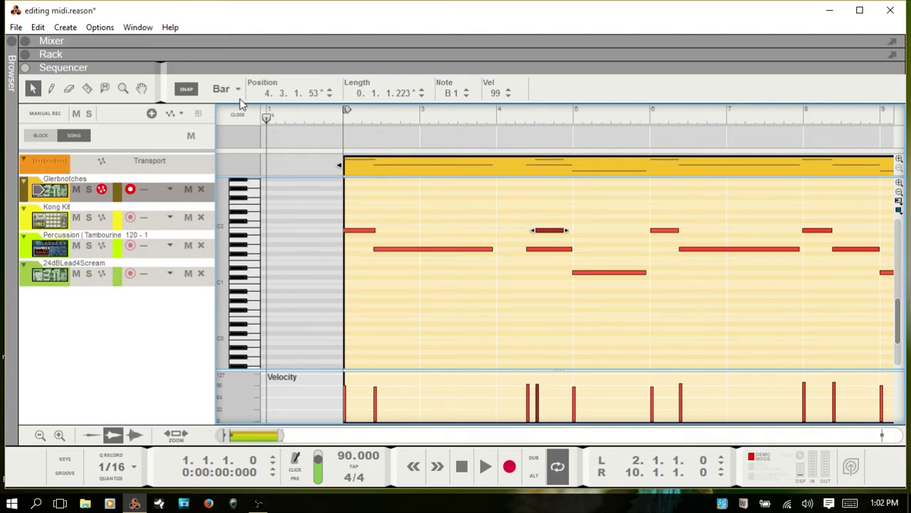
# Nudge the B1 note earlier, move it later to 4.2.1.53, and return it to position 4.1.1.53.
pyautogui.press('Left')
pyautogui.press('Left')
pyautogui.press('Left')
pyautogui.press('Left')
pyautogui.press('Left')
pyautogui.press('Left')
pyautogui.press('Left')
pyautogui.press('Right')
pyautogui.press('Right')
pyautogui.press('Right')
pyautogui.press('Right')
pyautogui.press('Right')
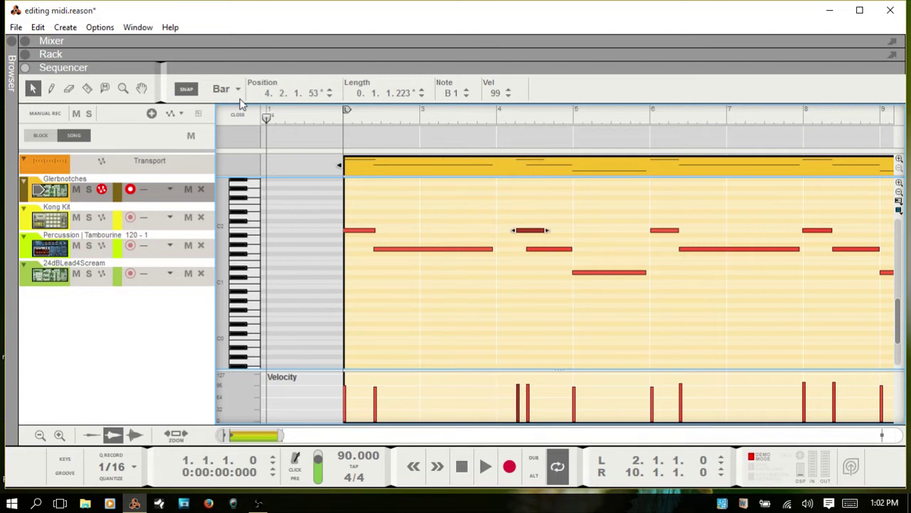
pyautogui.press('Left')
pyautogui.press('Left')
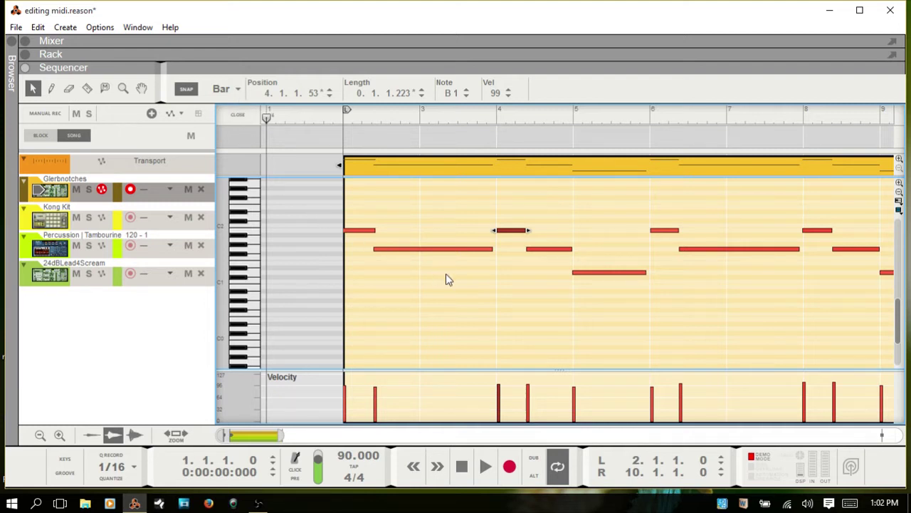
# Draw two one-bar notes with Bar snap: D#0 at 4.1.1.0 and B-1 at 3.1.1.0.
pyautogui.click(502, 330)
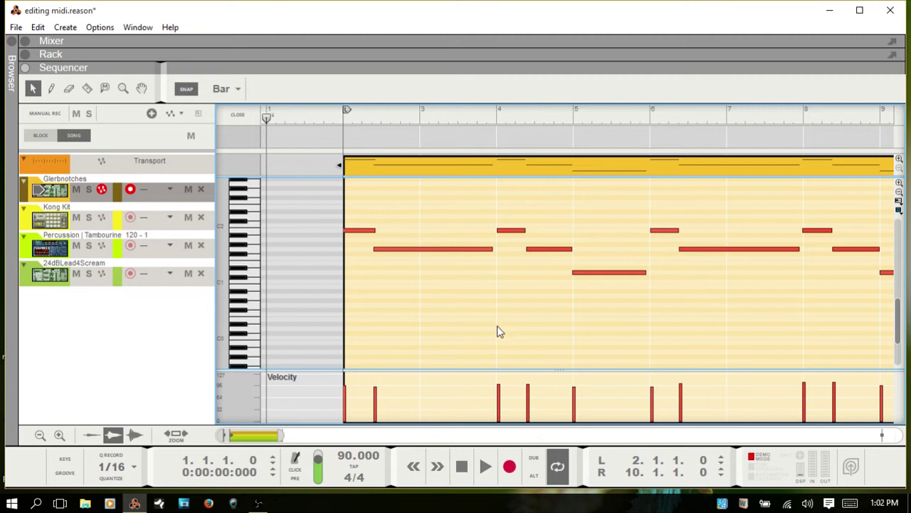
pyautogui.keyDown('alt'); pyautogui.click(498, 329); pyautogui.keyUp('alt')
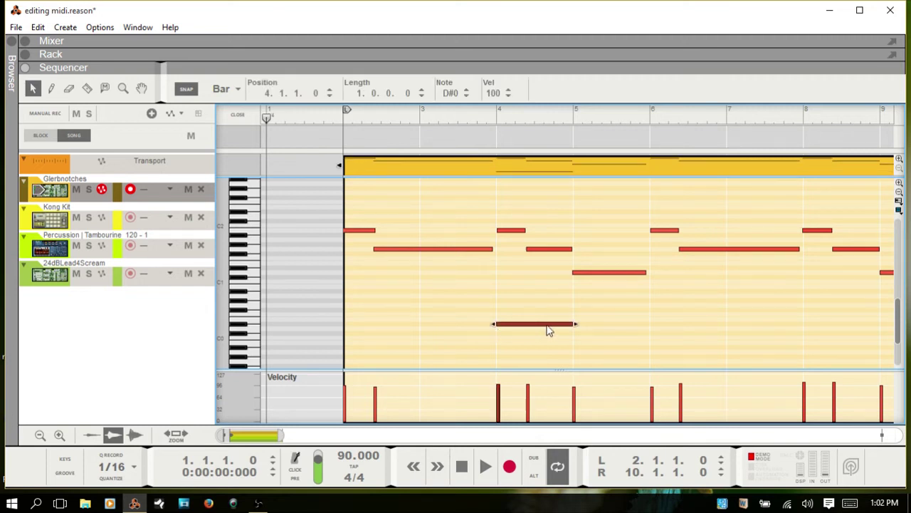
pyautogui.moveTo(539, 333); pyautogui.dragTo(440, 348)
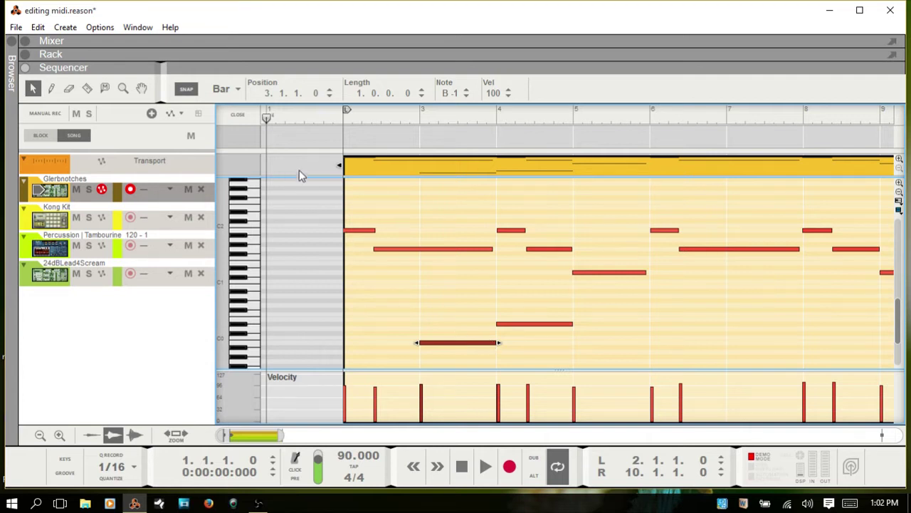
# Set the snap value to 1/8, and draw short G#0 notes at 3.1.1.0 and 3.2.3.0 plus a slightly lower one before bar 4.
pyautogui.click(188, 91)
pyautogui.click(226, 89)
pyautogui.click(242, 148)
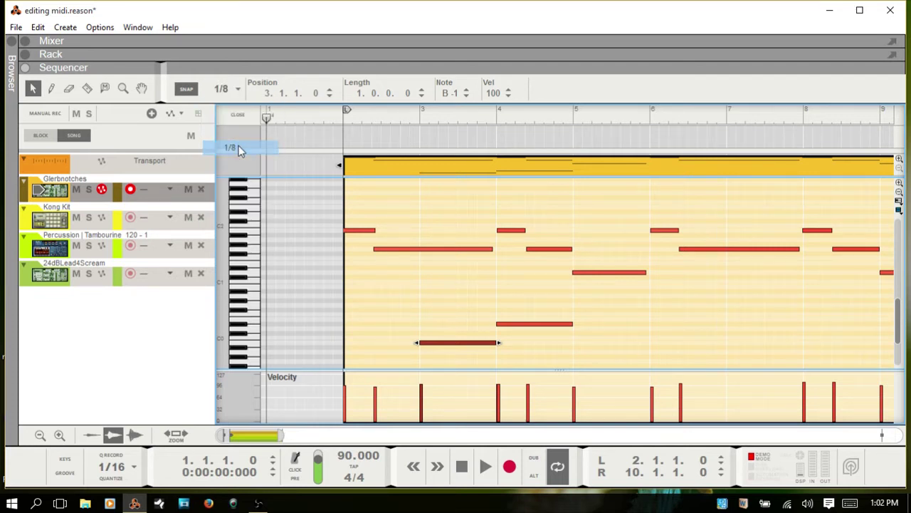
pyautogui.doubleClick(423, 300)
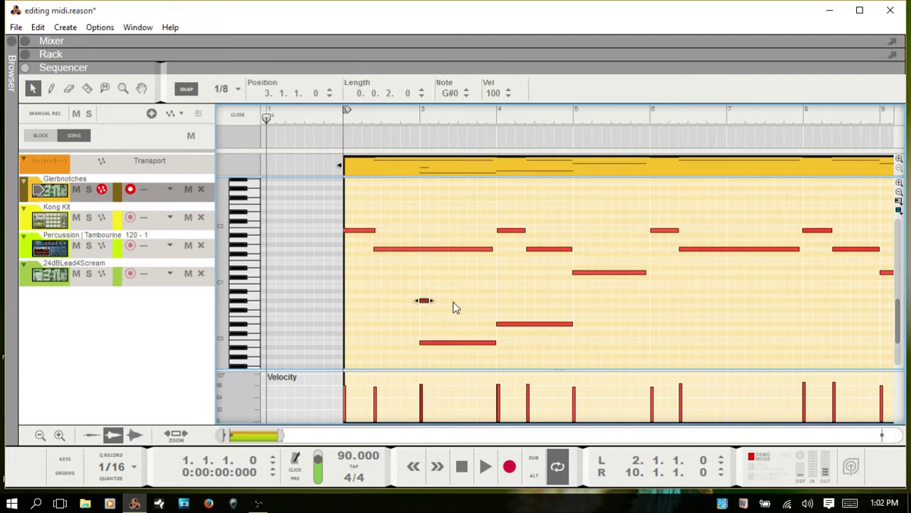
pyautogui.doubleClick(454, 300)
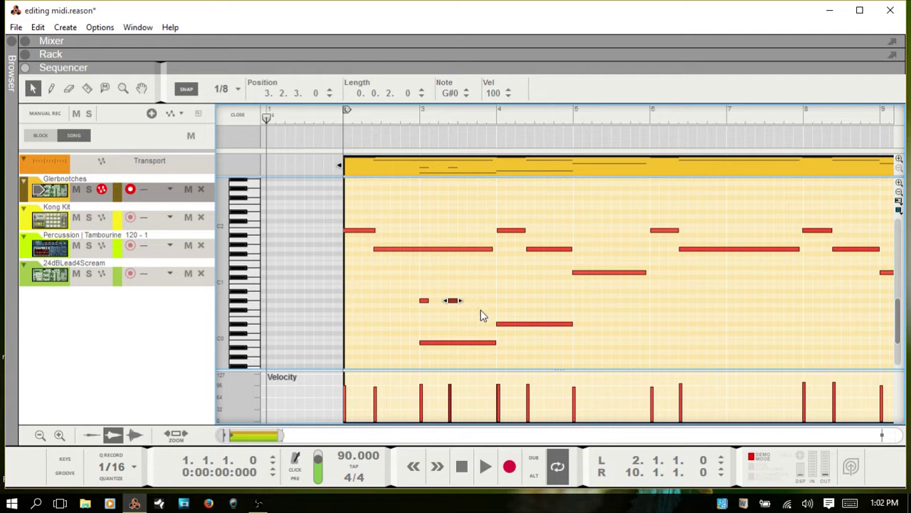
pyautogui.doubleClick(481, 310)
# Select all five newly drawn low notes in bars 3 and 4 together and delete them.
pyautogui.moveTo(392, 279); pyautogui.dragTo(594, 290)
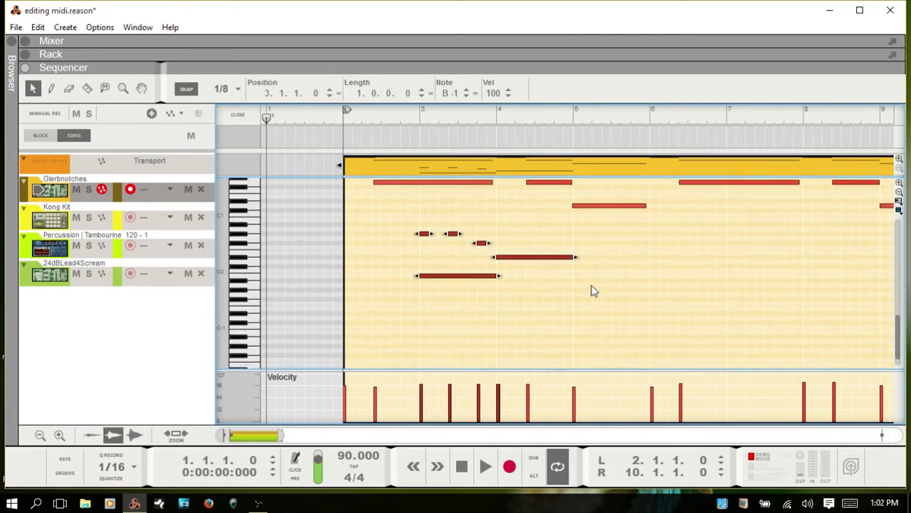
pyautogui.press('Delete')
pyautogui.scroll(2, 595, 288)
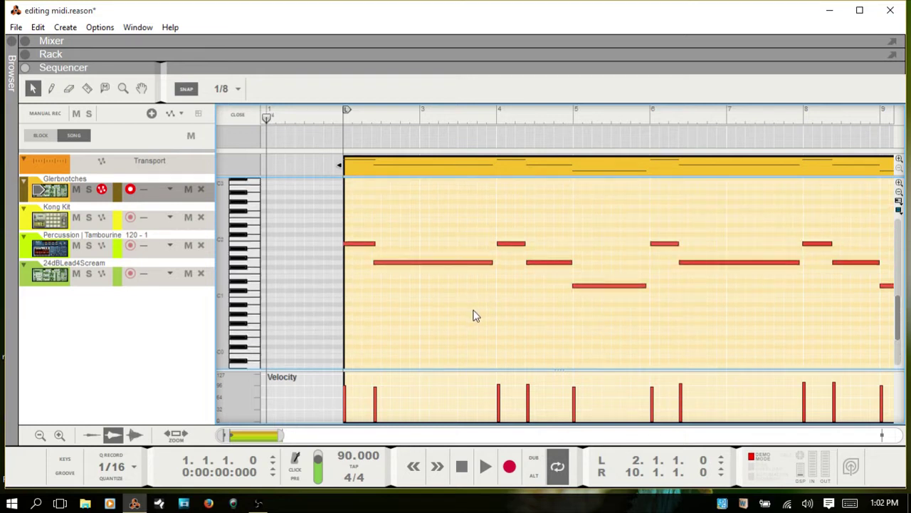
# Draw a low note at bar 4 and an F#0 note of length 1.2.2.0 at 5.1.1.0 with the Pencil tool, and delete both.
pyautogui.press('w')
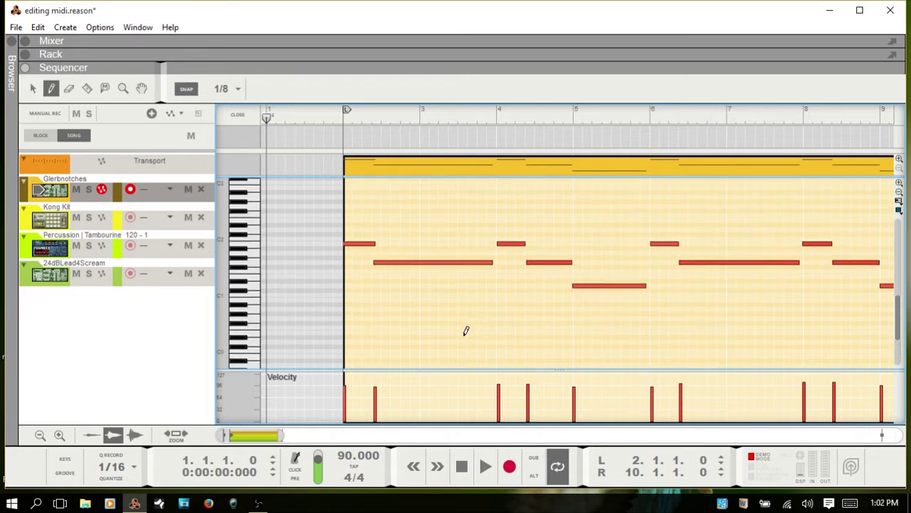
pyautogui.click(499, 346)
pyautogui.moveTo(502, 343)
pyautogui.mouseDown()
pyautogui.moveTo(589, 344)
pyautogui.moveTo(661, 319)
pyautogui.moveTo(697, 321)
pyautogui.mouseUp()
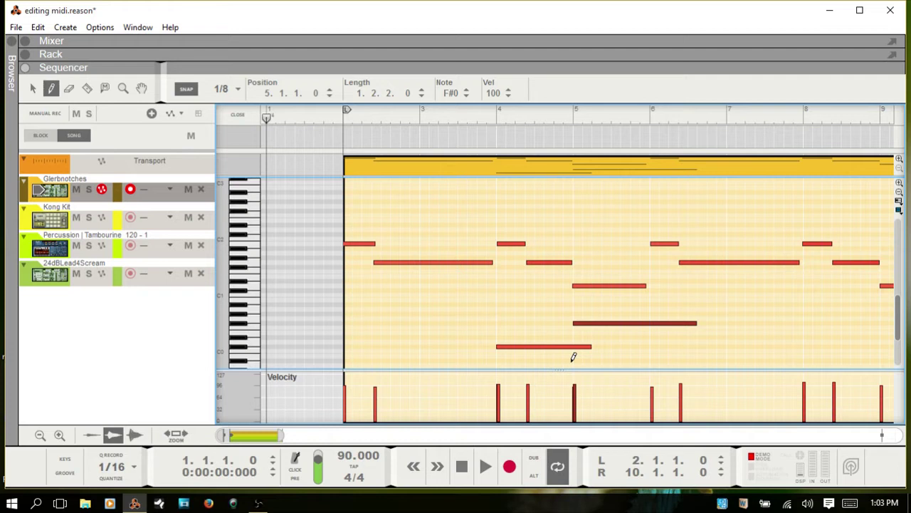
pyautogui.press('q')
pyautogui.moveTo(490, 307); pyautogui.dragTo(672, 368)
pyautogui.press('Delete')
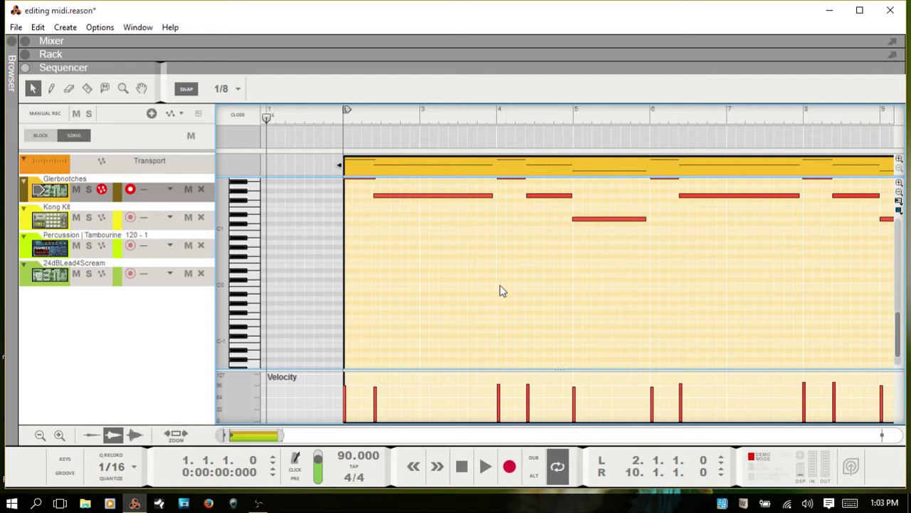
# Try a C0 note of length 1.2.0.0 at 4.1.1.0 and a short D0 at 3.1.1.0, deleting both, and redraw D0 with length 2.3.2.0.
pyautogui.moveTo(498, 284); pyautogui.dragTo(613, 285)
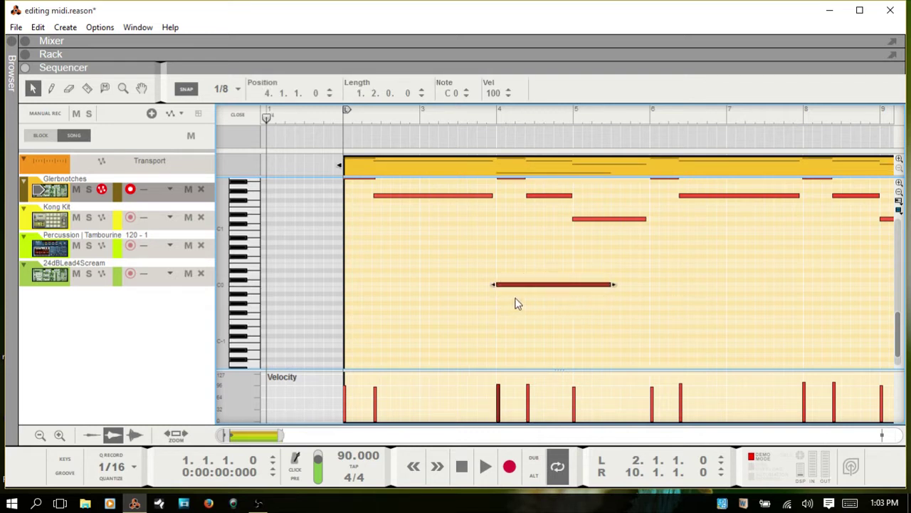
pyautogui.press('Delete')
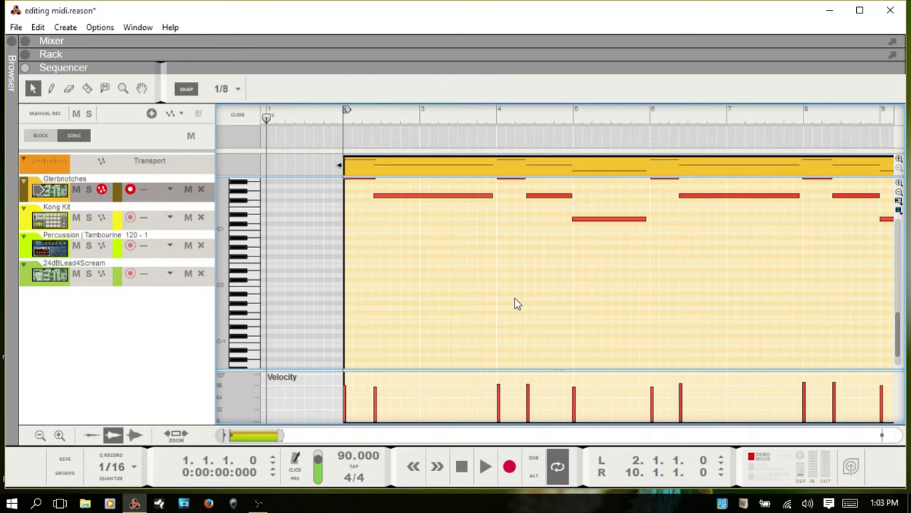
pyautogui.click(422, 277)
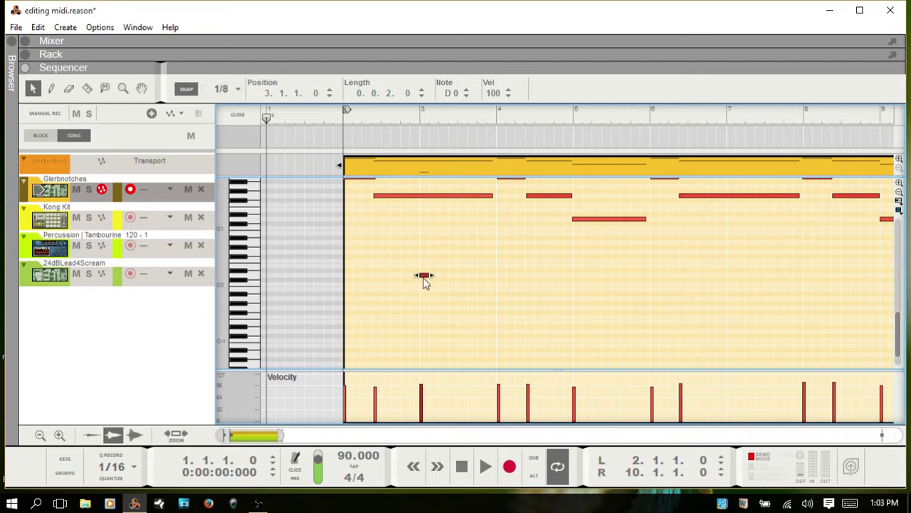
pyautogui.press('Delete')
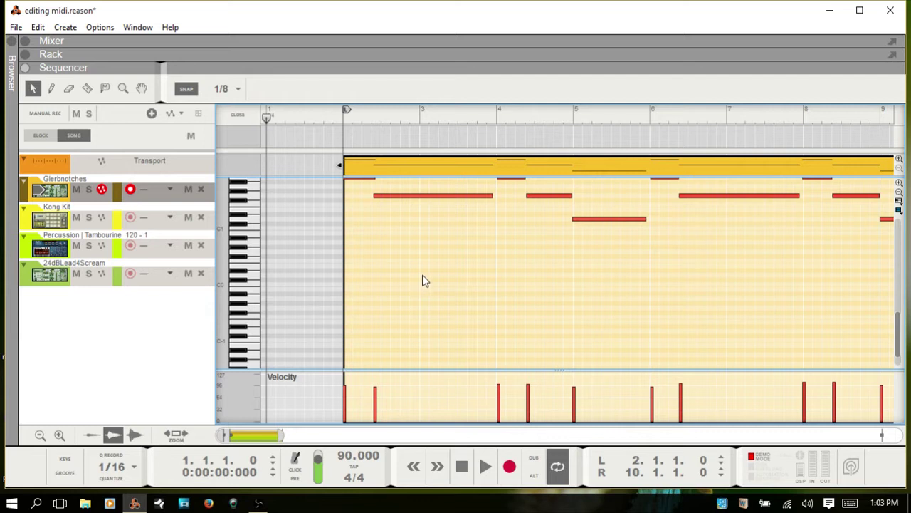
pyautogui.moveTo(420, 276)
pyautogui.mouseDown()
pyautogui.moveTo(592, 265)
pyautogui.moveTo(637, 266)
pyautogui.moveTo(637, 278)
pyautogui.mouseUp()
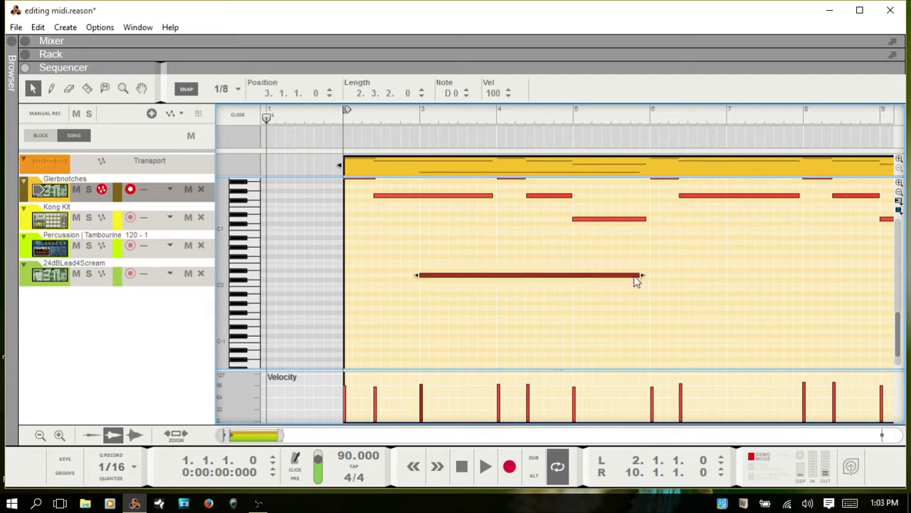
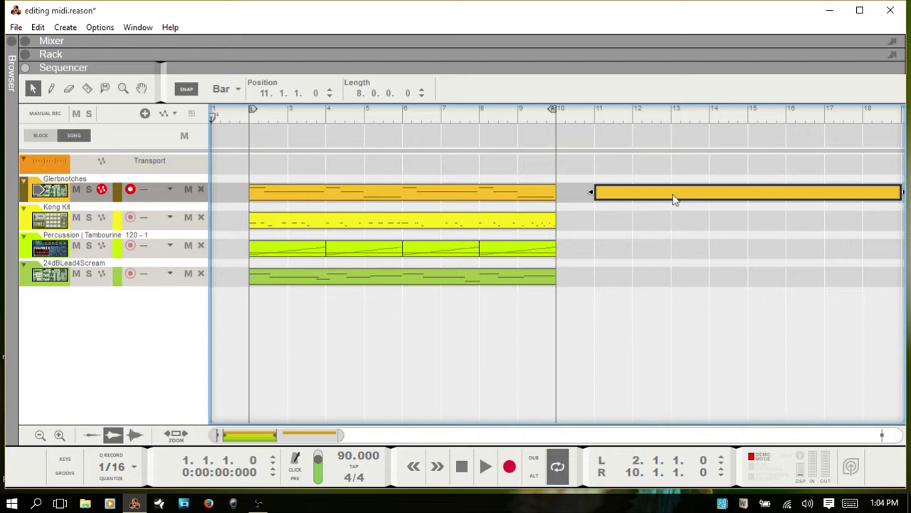
# Delete the empty eight-bar Glerbnotches clip at bar 11, and set the arrangement's snap value to 1/4.
pyautogui.press('Delete')
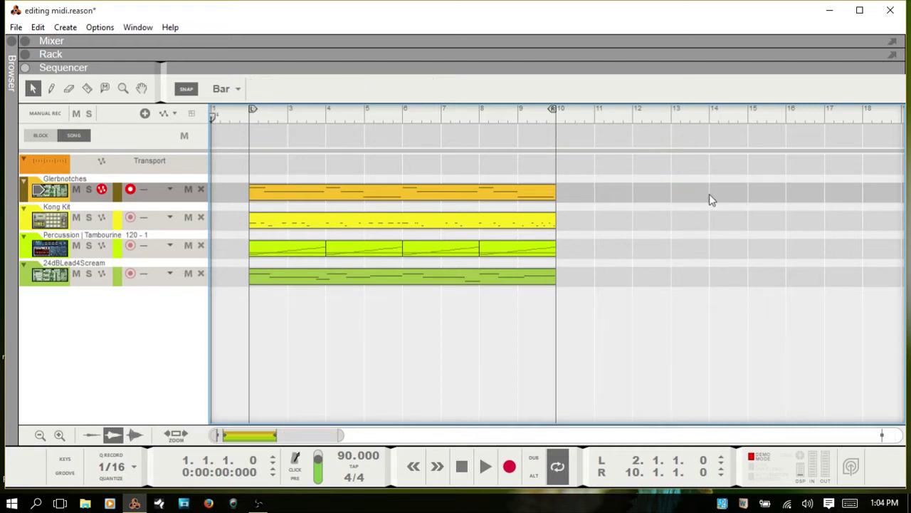
pyautogui.click(234, 90)
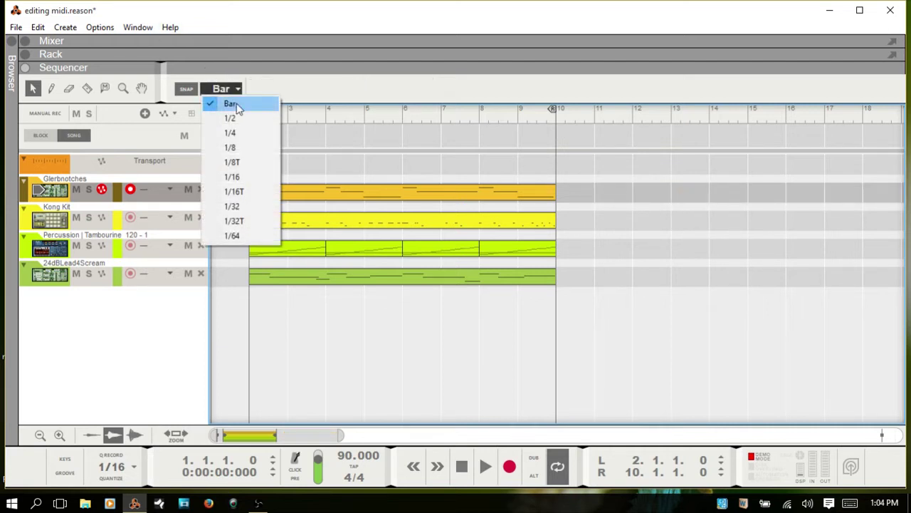
pyautogui.click(242, 133)
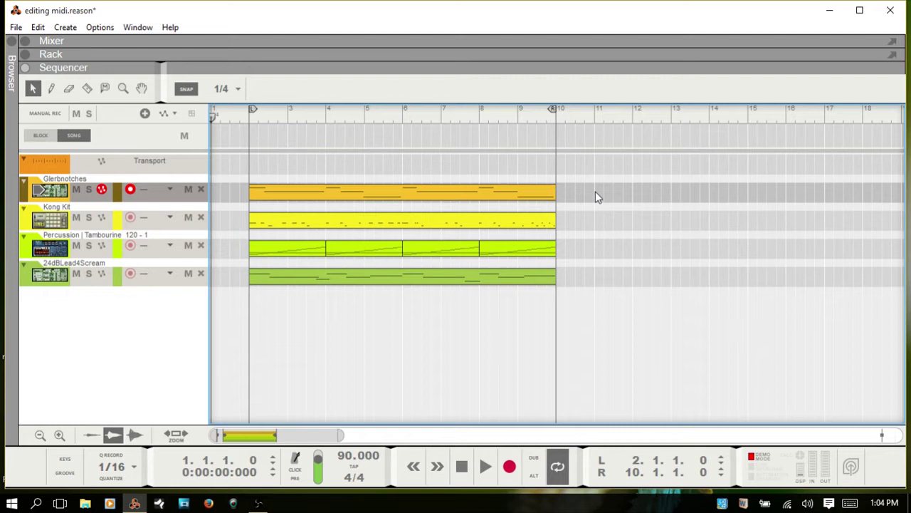
# Draw an empty clip of length 0.3.0.0 at bar 11 on the Glerbnotches track, and delete it.
pyautogui.moveTo(596, 190)
pyautogui.mouseDown()
pyautogui.moveTo(809, 194)
pyautogui.moveTo(623, 194)
pyautogui.mouseUp()
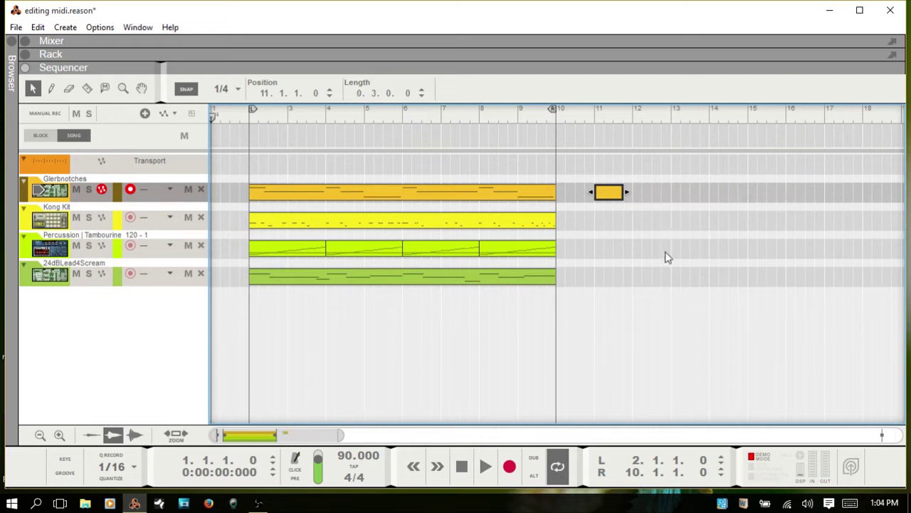
pyautogui.press('Delete')
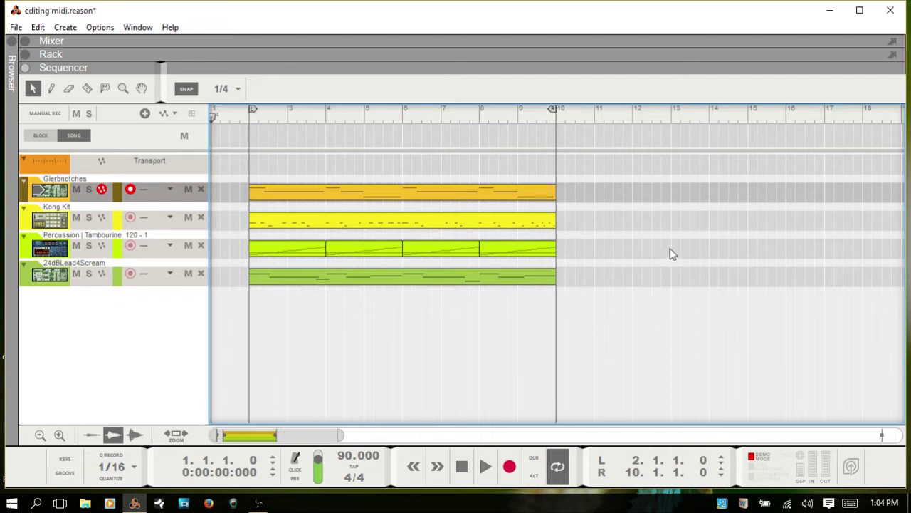
# Draw an empty clip of length 2.0.0.0 at bar 12 on the Kong Kit track, and delete it.
pyautogui.press('w')
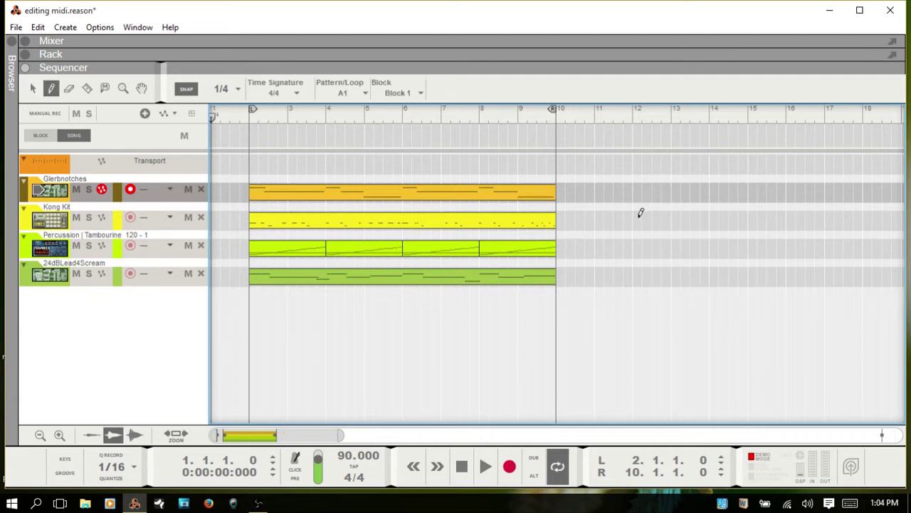
pyautogui.moveTo(640, 212)
pyautogui.mouseDown()
pyautogui.moveTo(796, 214)
pyautogui.moveTo(648, 219)
pyautogui.moveTo(705, 222)
pyautogui.mouseUp()
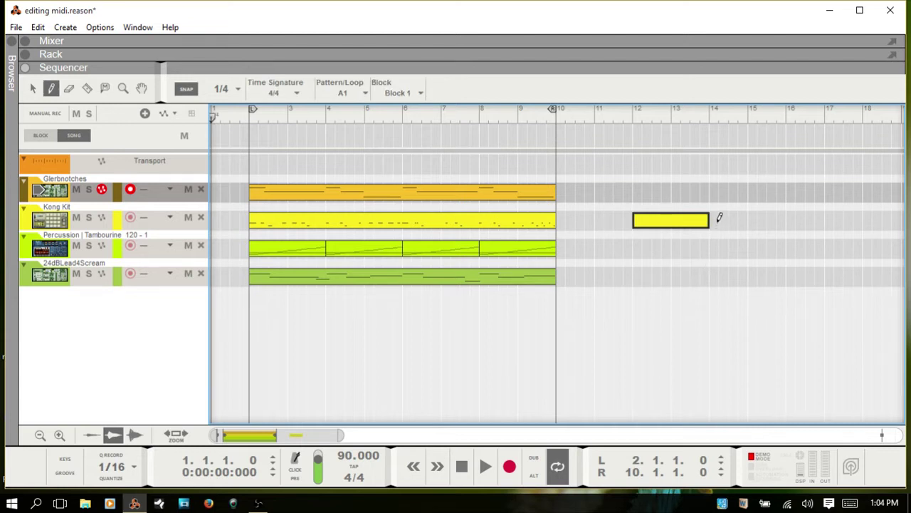
pyautogui.press('q')
pyautogui.click(682, 220)
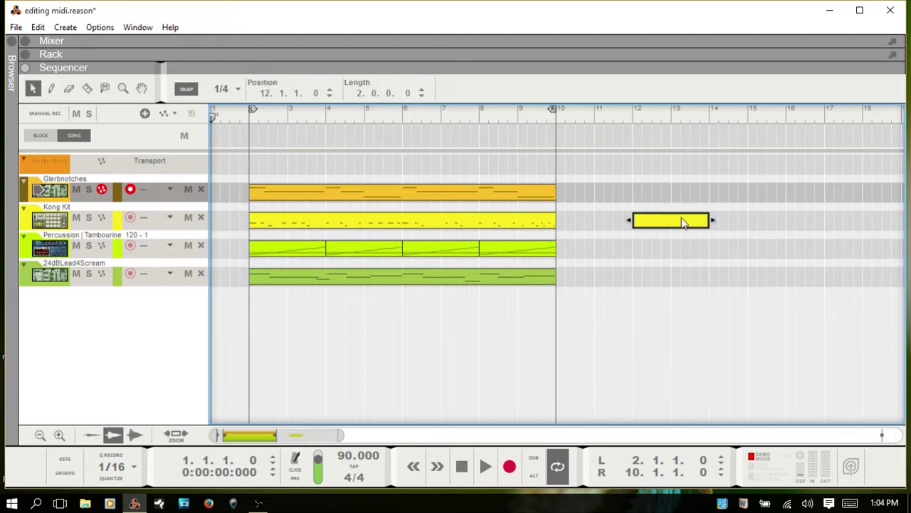
pyautogui.press('Delete')
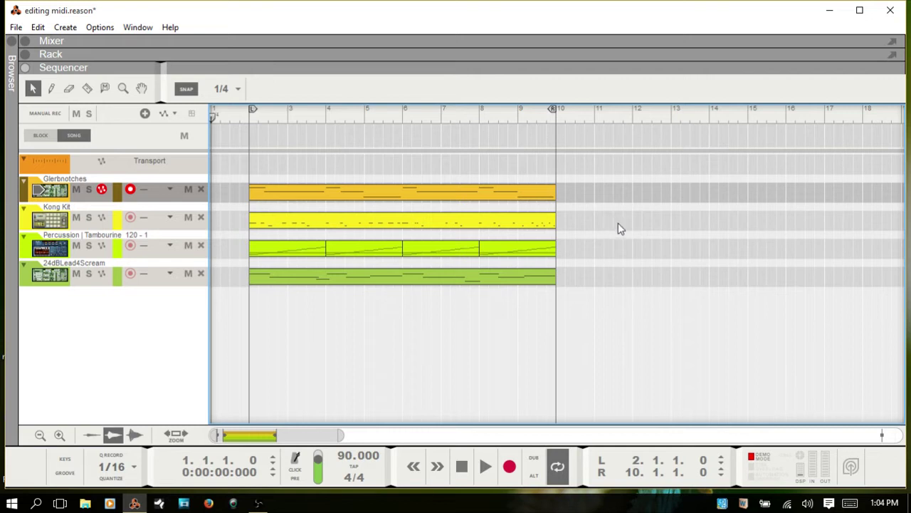
# With snap turned off, draw an empty Kong Kit clip about 0.2.0.150 long at about 12.1.1.233, and delete it.
pyautogui.press('s')
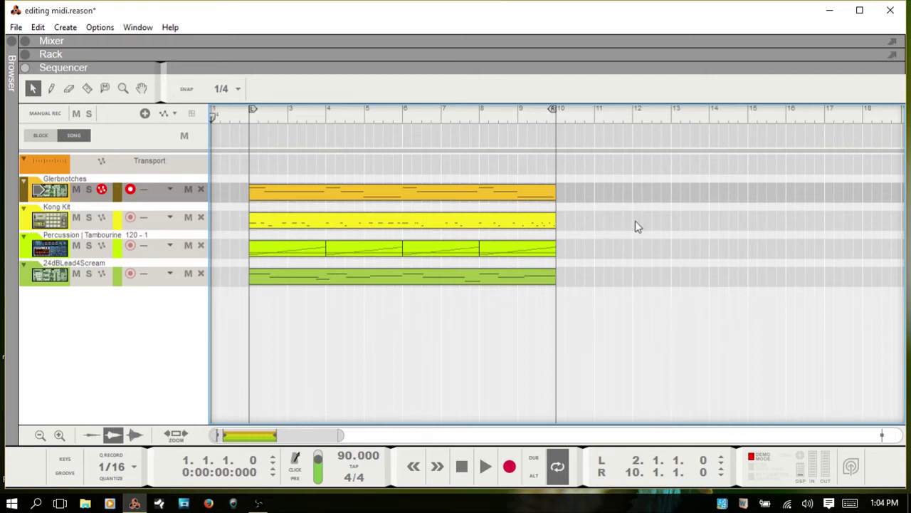
pyautogui.moveTo(636, 222)
pyautogui.mouseDown()
pyautogui.moveTo(698, 217)
pyautogui.moveTo(658, 218)
pyautogui.mouseUp()
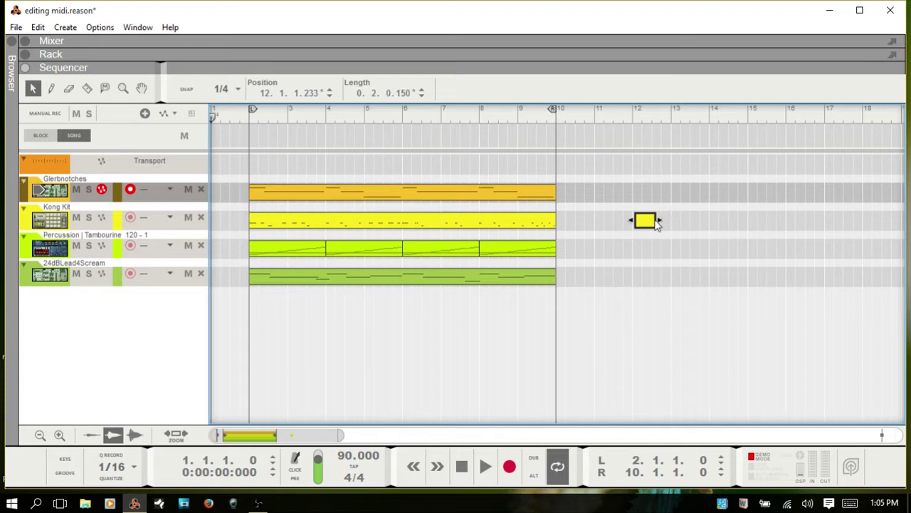
pyautogui.press('Delete')
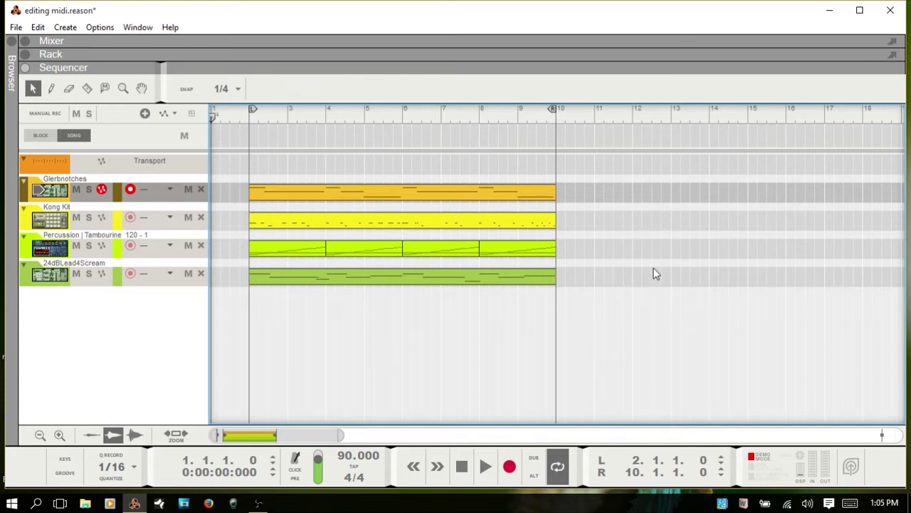
# Open the Kong Kit clip for editing, examine its drum lanes at different vertical zoom levels, and return to the arrangement.
pyautogui.doubleClick(399, 226)
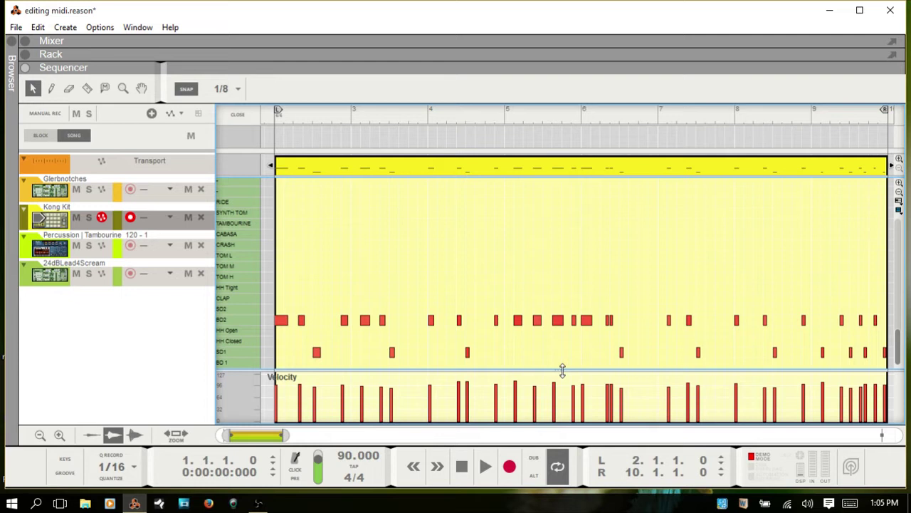
pyautogui.moveTo(562, 370)
pyautogui.mouseDown()
pyautogui.moveTo(574, 267)
pyautogui.moveTo(563, 314)
pyautogui.moveTo(568, 371)
pyautogui.mouseUp()
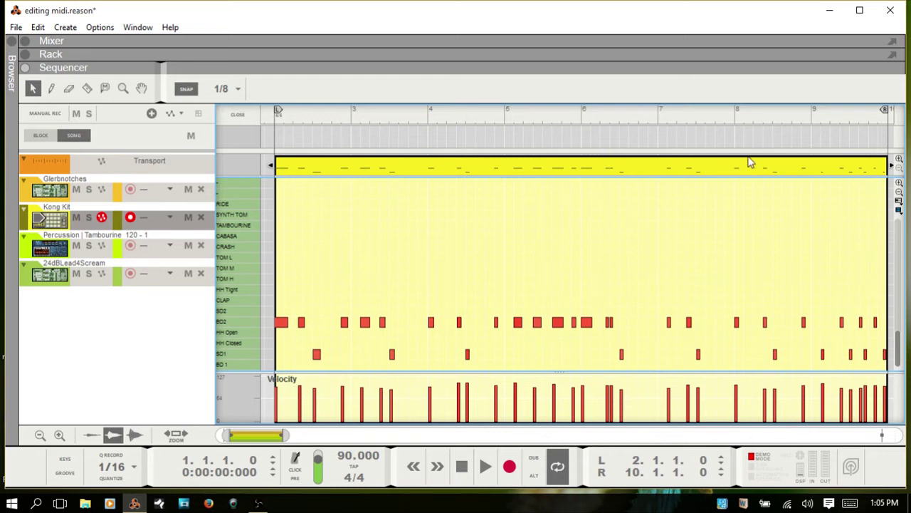
pyautogui.click(899, 187)
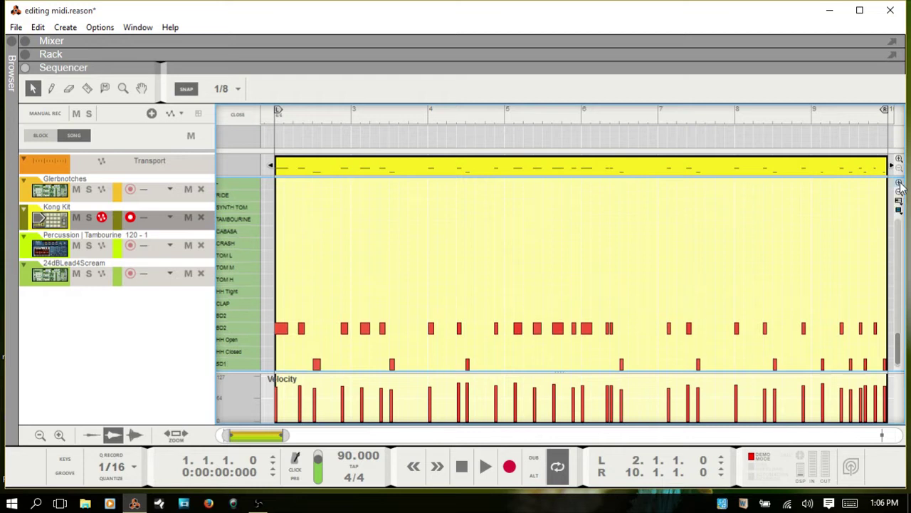
pyautogui.click(900, 188)
pyautogui.click(900, 193)
pyautogui.click(900, 197)
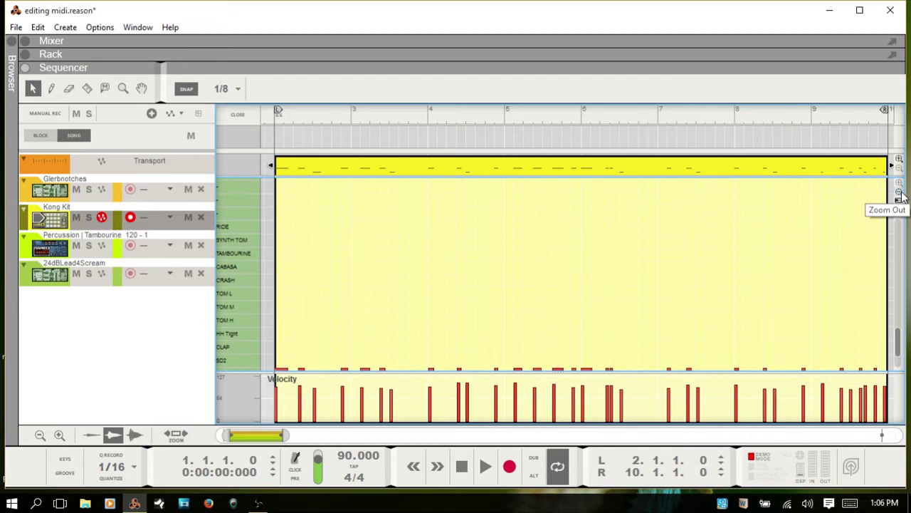
pyautogui.click(900, 198)
pyautogui.click(901, 198)
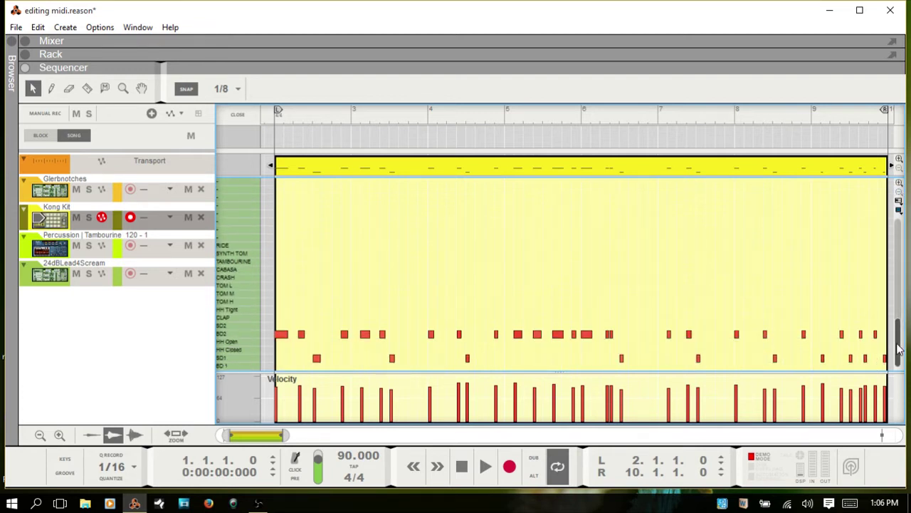
pyautogui.moveTo(898, 326); pyautogui.dragTo(896, 360)
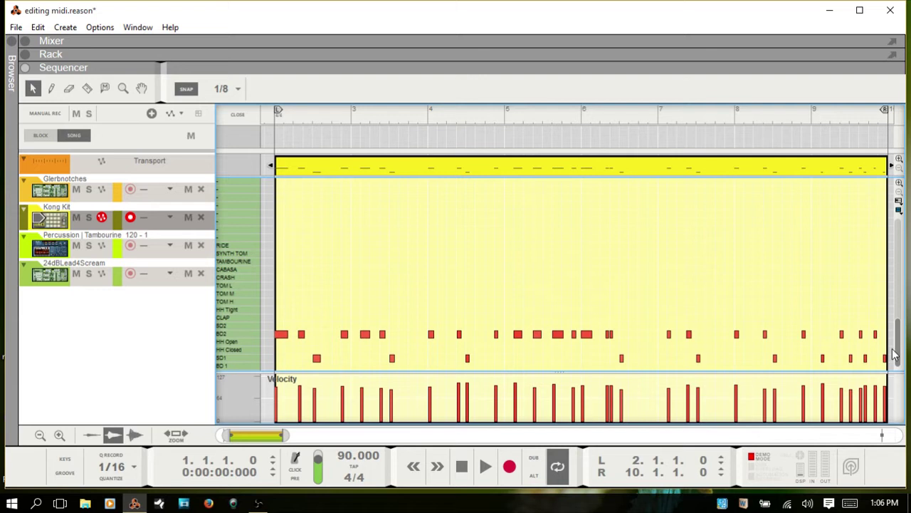
pyautogui.hotkey('ctrl', 'e')
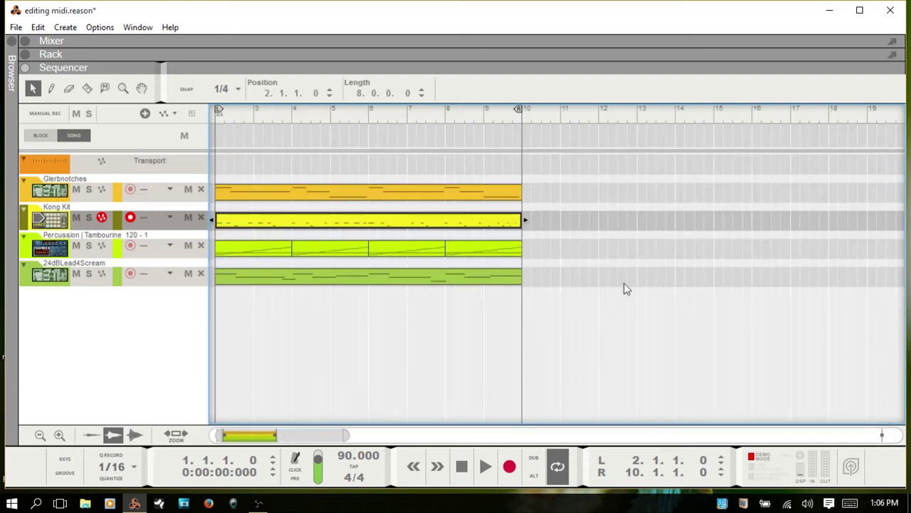
# In the Glerbnotches clip, draw a D1 note of length 1.2.2.0 at 6.2.3.0, shorten it to 0.2.0.0, and delete it.
pyautogui.click(388, 191)
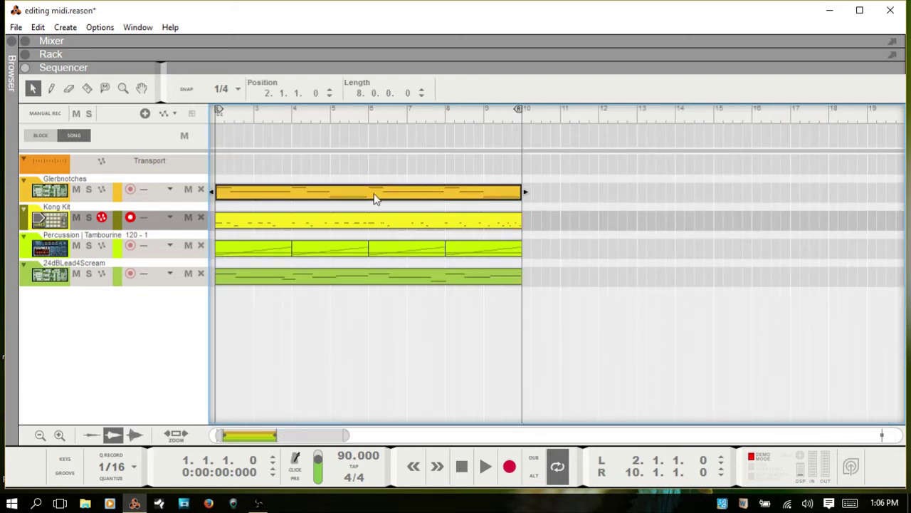
pyautogui.hotkey('ctrl', 'e')
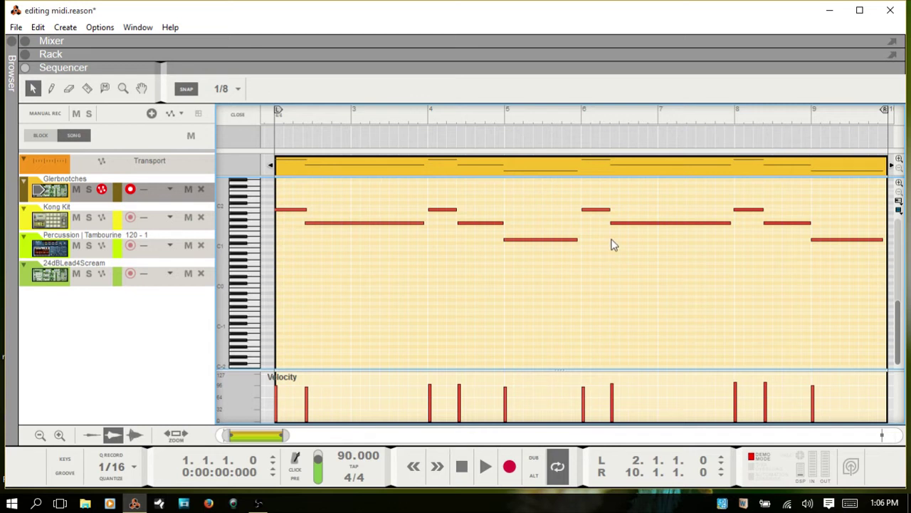
pyautogui.moveTo(614, 245)
pyautogui.mouseDown()
pyautogui.moveTo(734, 235)
pyautogui.moveTo(736, 243)
pyautogui.mouseUp()
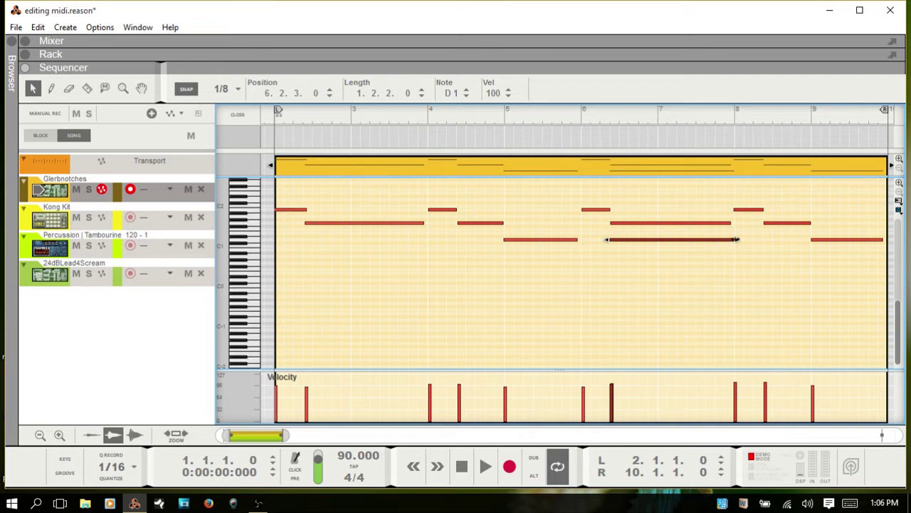
pyautogui.moveTo(737, 239); pyautogui.dragTo(650, 239)
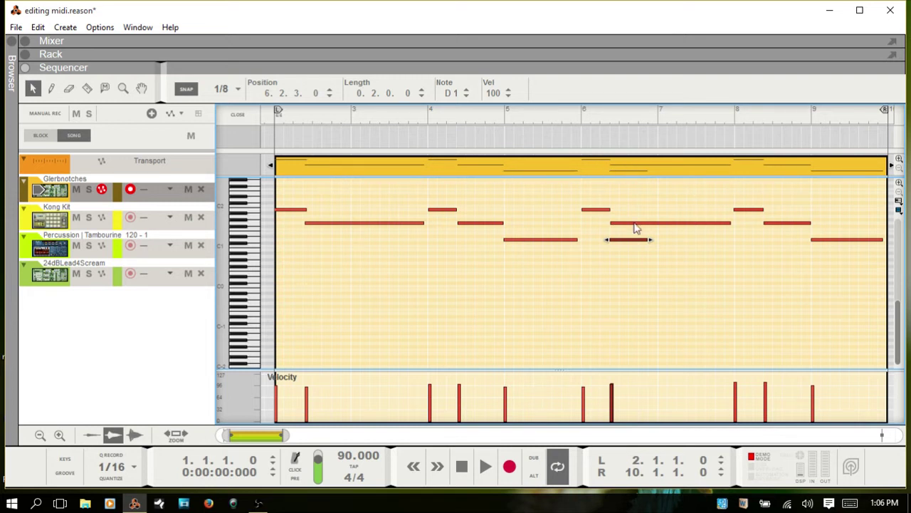
pyautogui.press('Delete')
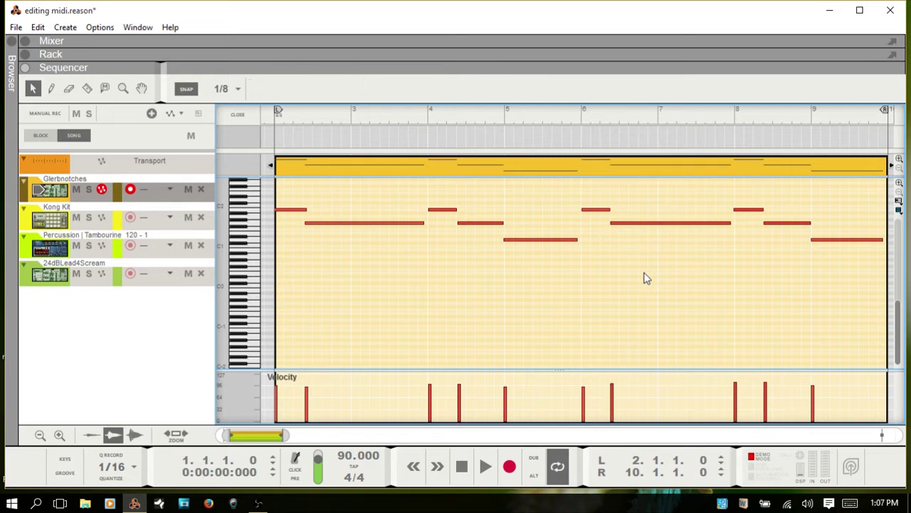
# Draw an E0 note at 6.4.1.0 extended to length 1.2.0.0, delete it, and redraw E0 at 6.3.3.0 with length 1.3.0.0.
pyautogui.click(644, 273)
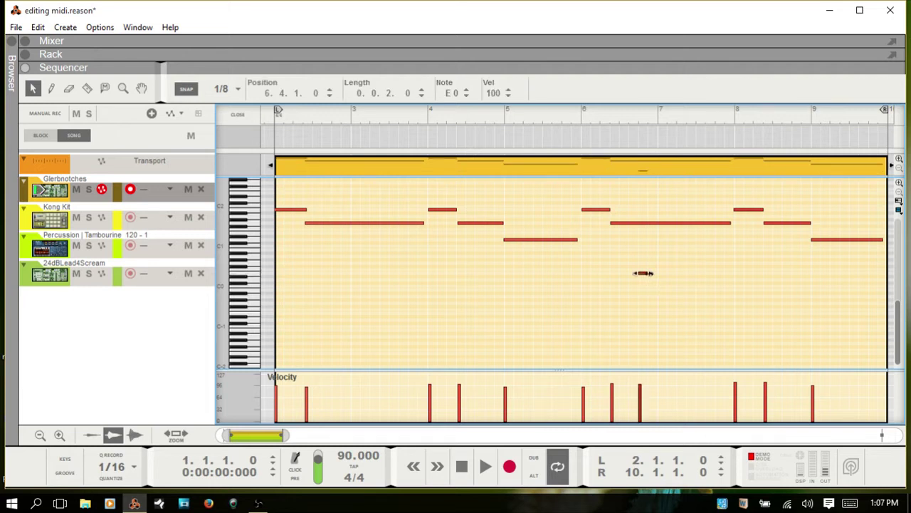
pyautogui.moveTo(665, 273); pyautogui.dragTo(755, 273)
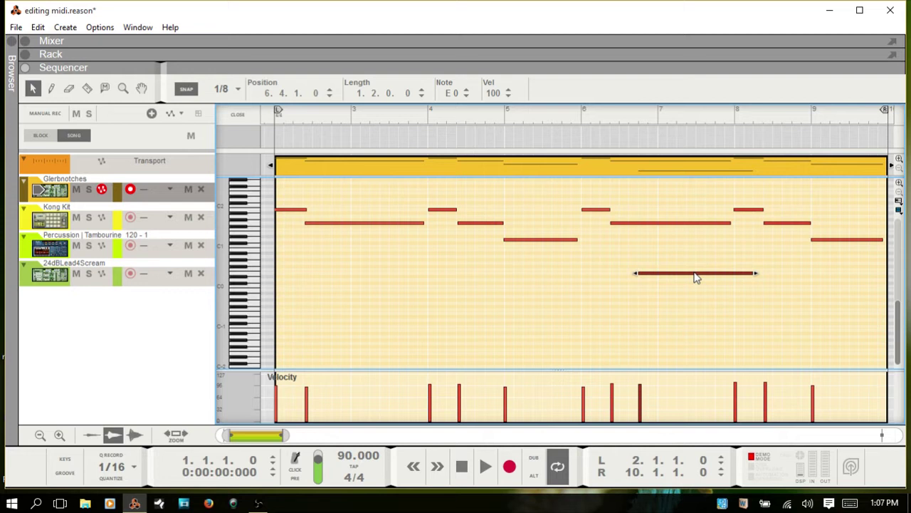
pyautogui.press('Delete')
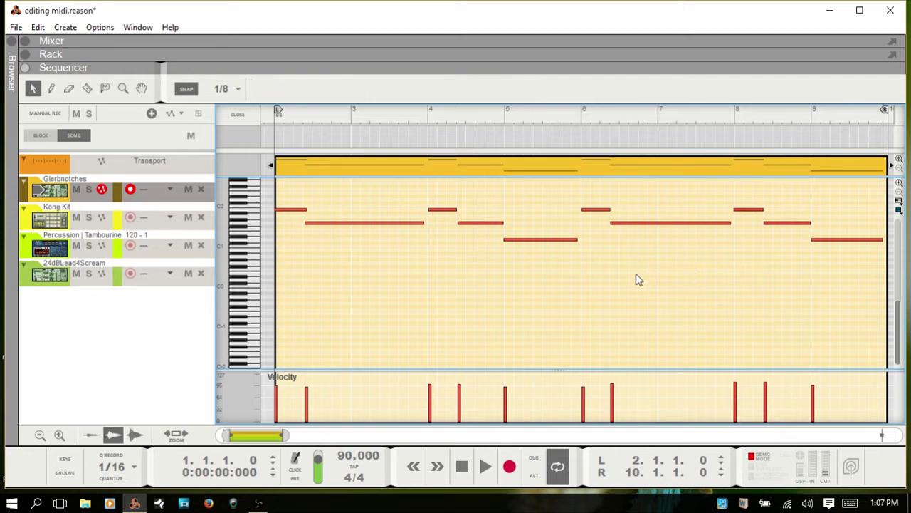
pyautogui.moveTo(636, 274)
pyautogui.mouseDown()
pyautogui.moveTo(757, 265)
pyautogui.moveTo(748, 279)
pyautogui.moveTo(755, 275)
pyautogui.mouseUp()
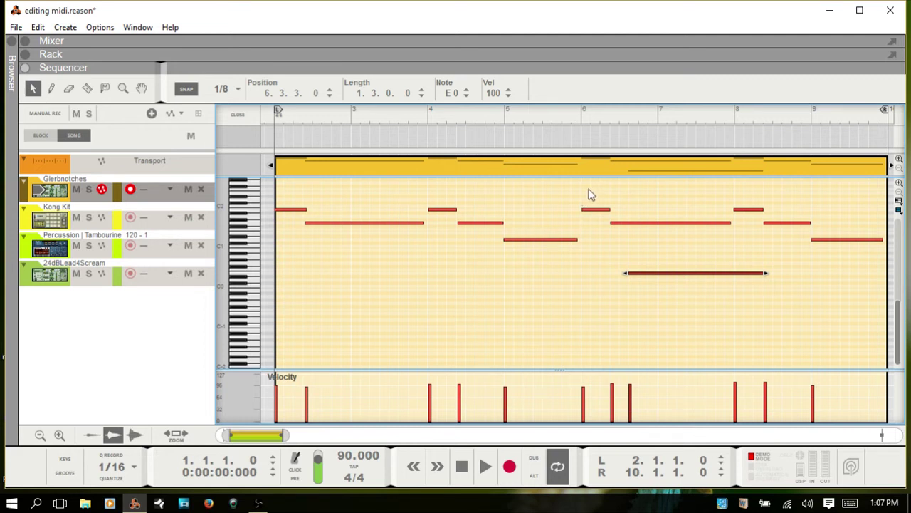
# Delete all the notes from bar 6 onward together, and undo the deletion.
pyautogui.moveTo(588, 189); pyautogui.dragTo(837, 304)
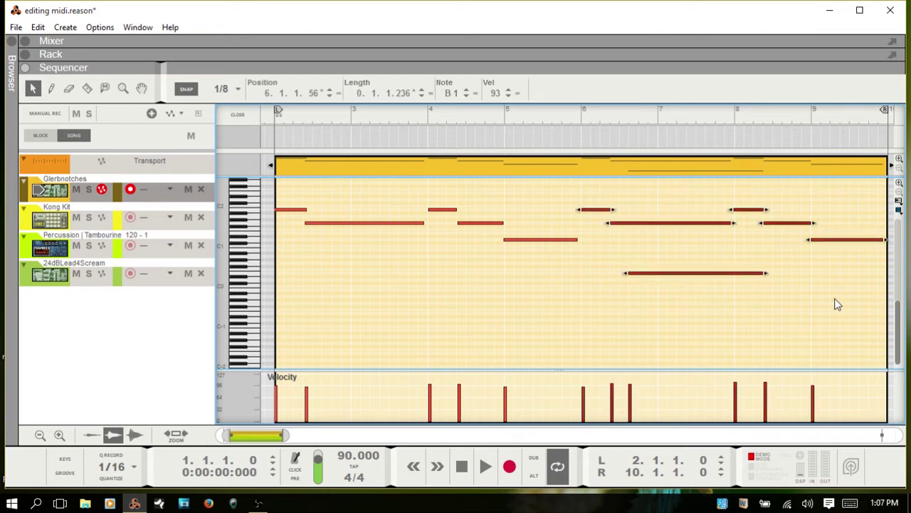
pyautogui.press('Delete')
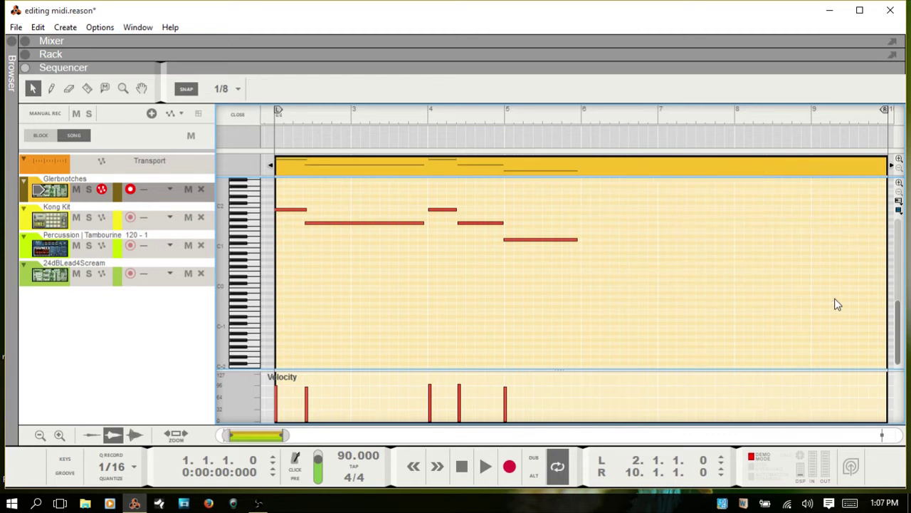
pyautogui.hotkey('ctrl', 'z')
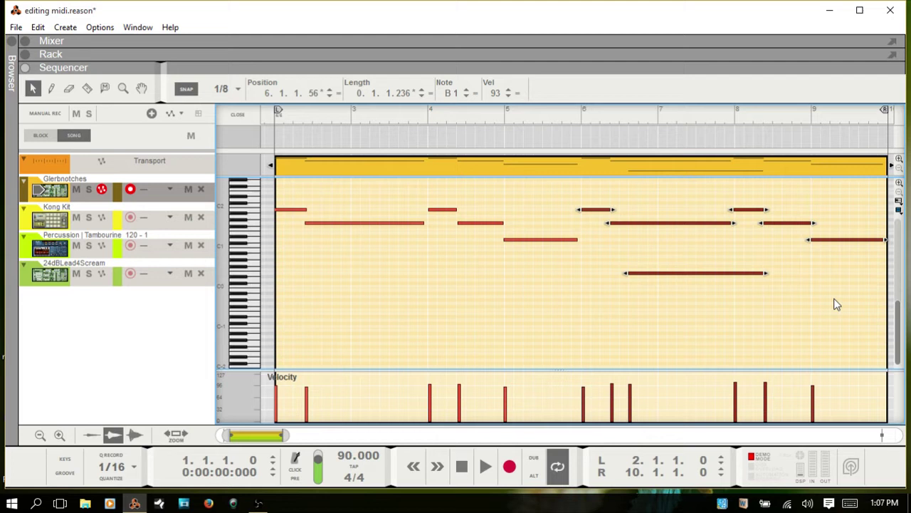
# Delete only the E0 note at 6.3.3.0, leaving the other notes selected by none of the edits.
pyautogui.click(682, 298)
pyautogui.click(693, 274)
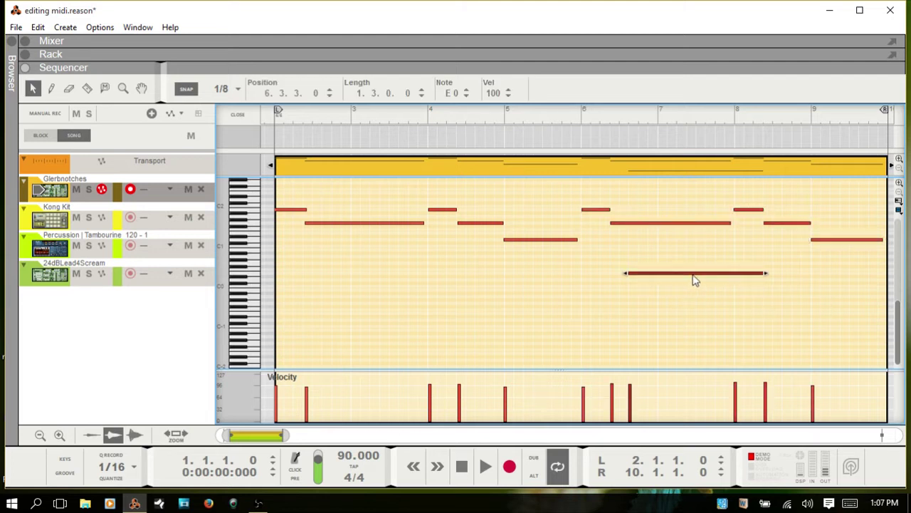
pyautogui.press('Delete')
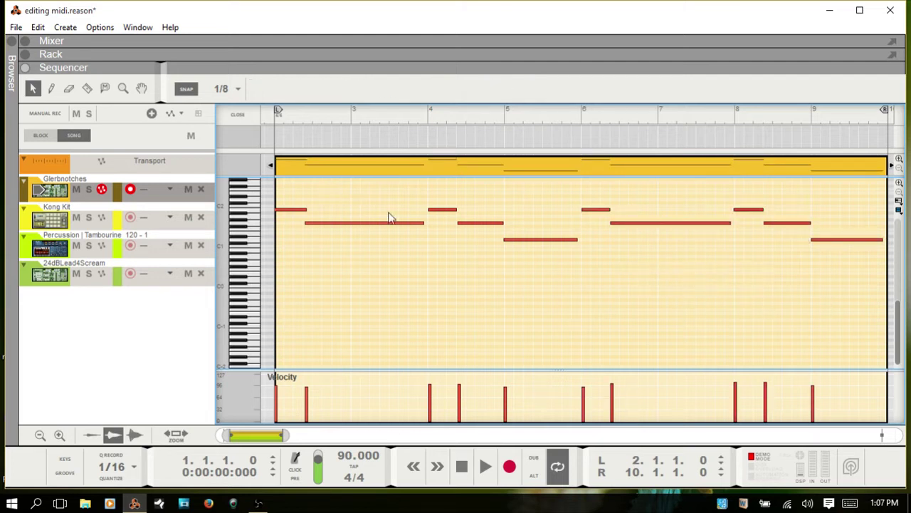
# Erase every note after the first with the Eraser tool, undo the erasure, and return to the arrangement with the Selection tool.
pyautogui.press('e')
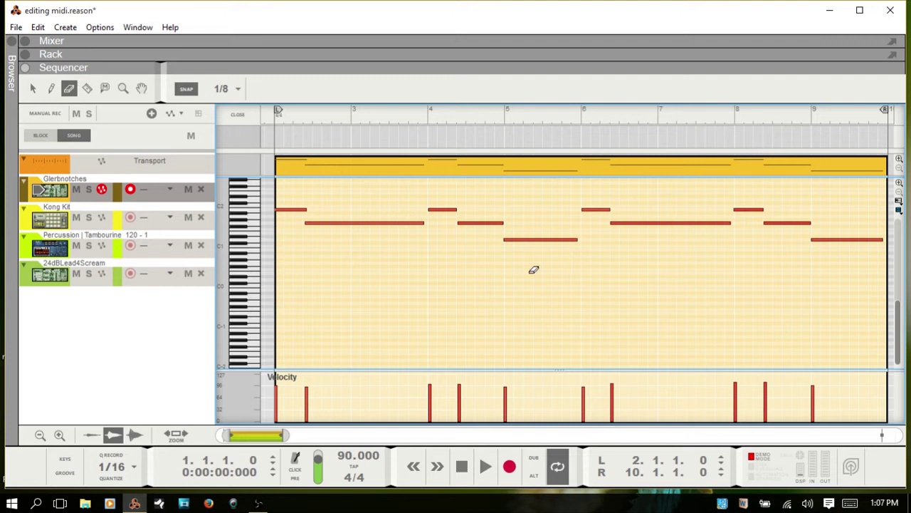
pyautogui.moveTo(393, 224); pyautogui.dragTo(840, 181)
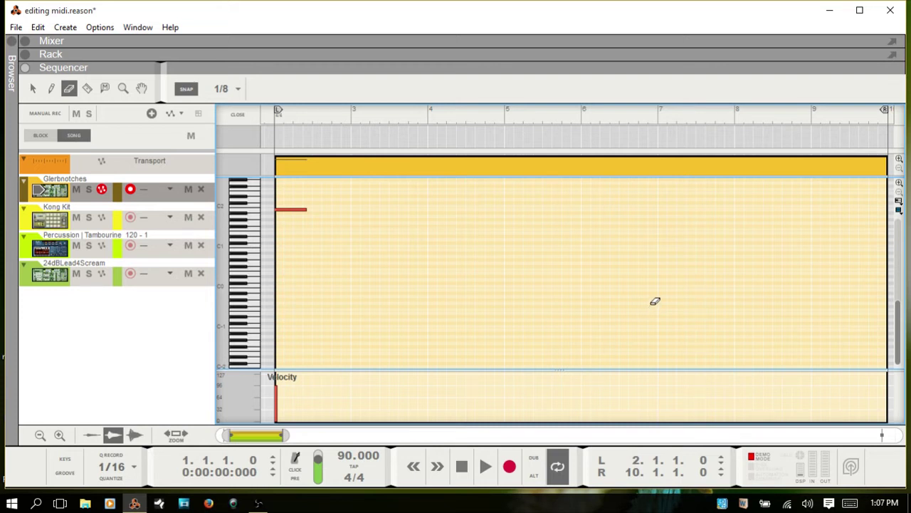
pyautogui.hotkey('ctrl', 'z')
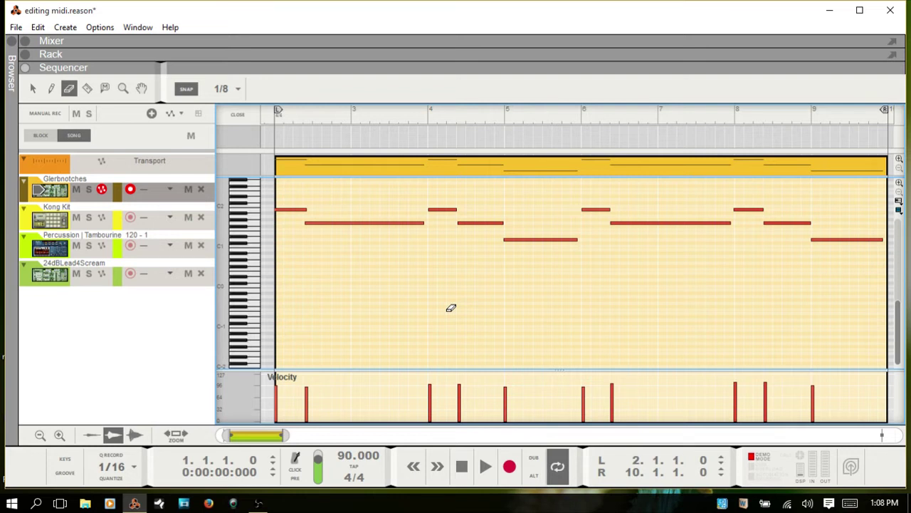
pyautogui.press('q')
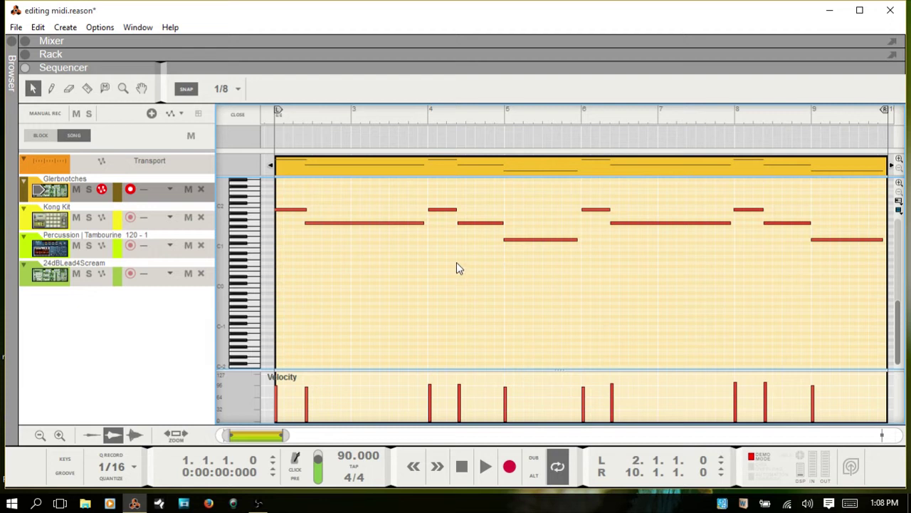
pyautogui.hotkey('ctrl', 'e')
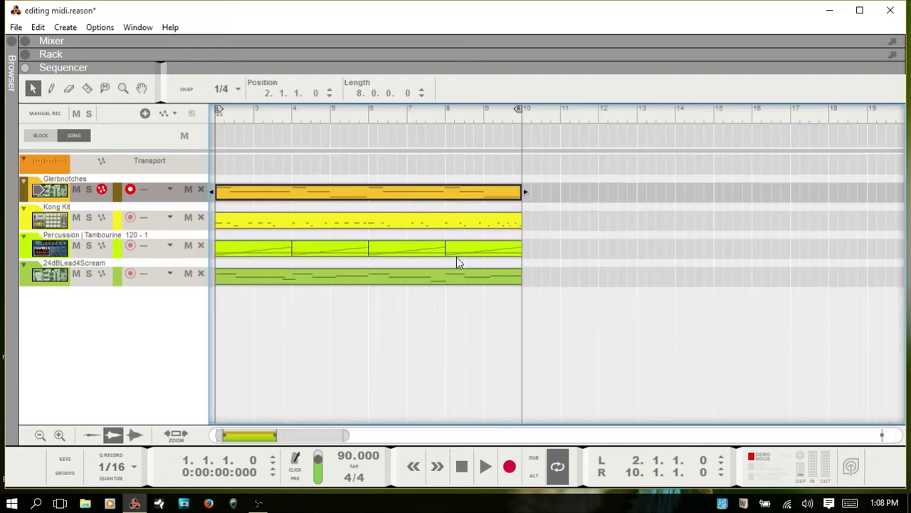
# Try extending the end of the Glerbnotches clip slightly without snap, undo the change, and turn snap on at 1/4.
pyautogui.moveTo(285, 435); pyautogui.dragTo(278, 435)
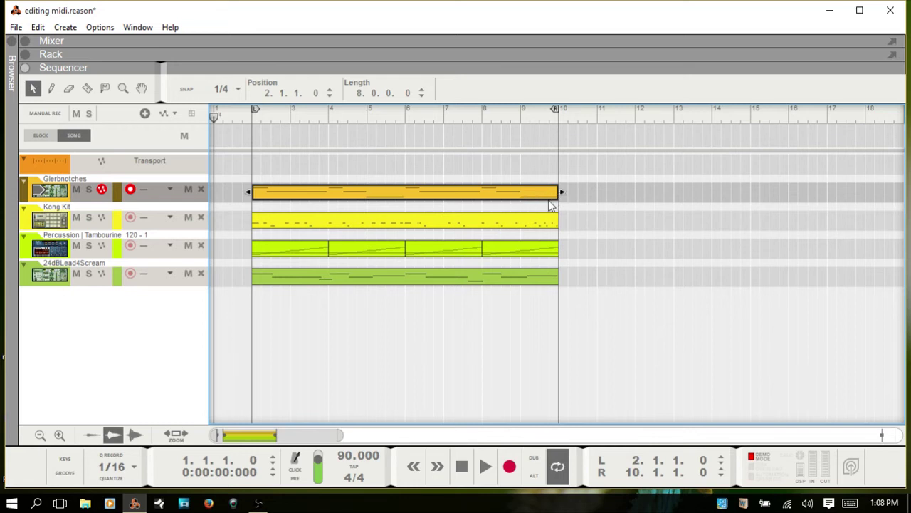
pyautogui.moveTo(564, 192)
pyautogui.mouseDown()
pyautogui.moveTo(533, 192)
pyautogui.moveTo(567, 191)
pyautogui.mouseUp()
pyautogui.hotkey('ctrl', 'z')
pyautogui.press('s')
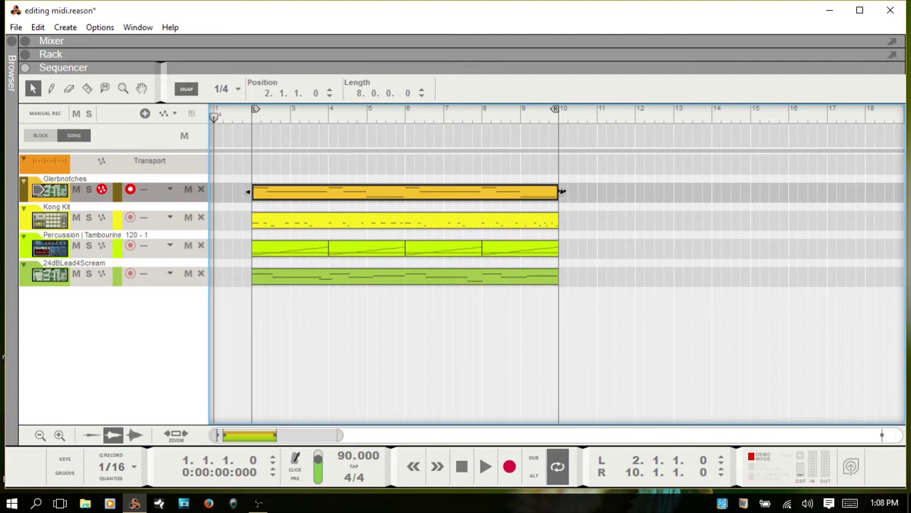
# Shorten the Glerbnotches clip to 6 bars, restore its length to 8 bars, and shorten it to 6 bars again.
pyautogui.moveTo(563, 193); pyautogui.dragTo(487, 191)
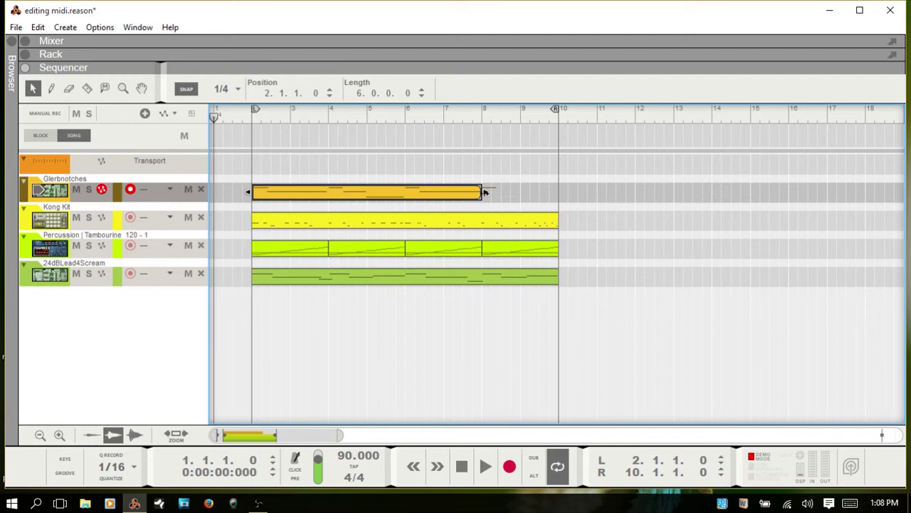
pyautogui.moveTo(485, 192); pyautogui.dragTo(559, 193)
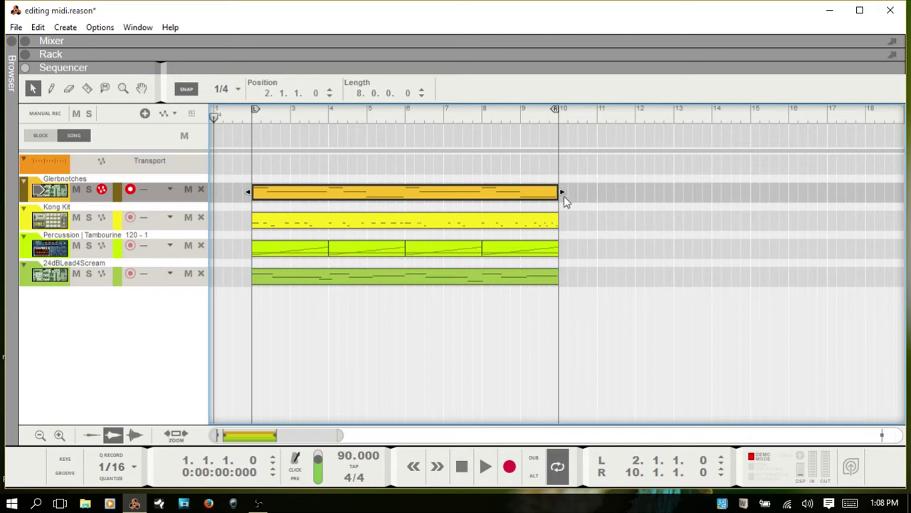
pyautogui.moveTo(563, 191); pyautogui.dragTo(484, 191)
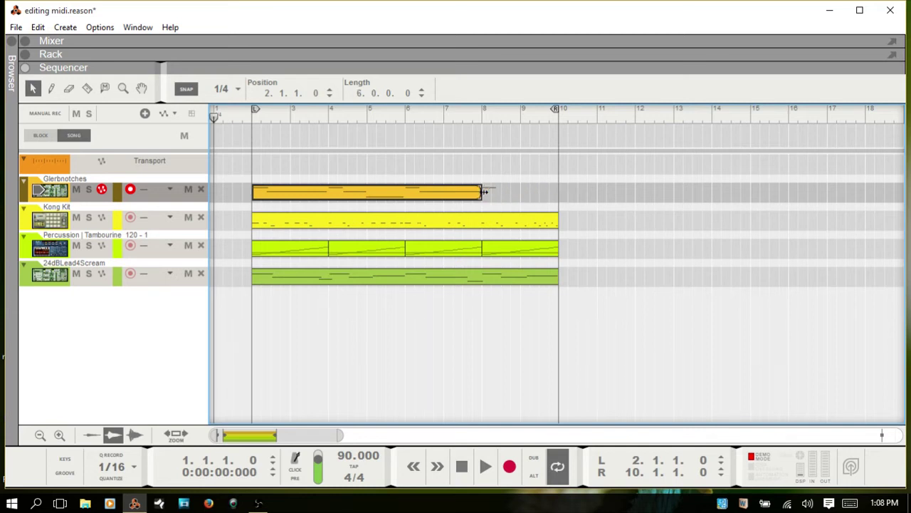
# Draw two notes beyond the Glerbnotches clip's end, C#0 at 8.3.1.0 and G-1 at 9.1.3.0 with length 2.0.0.0, and return to the arrangement.
pyautogui.doubleClick(403, 192)
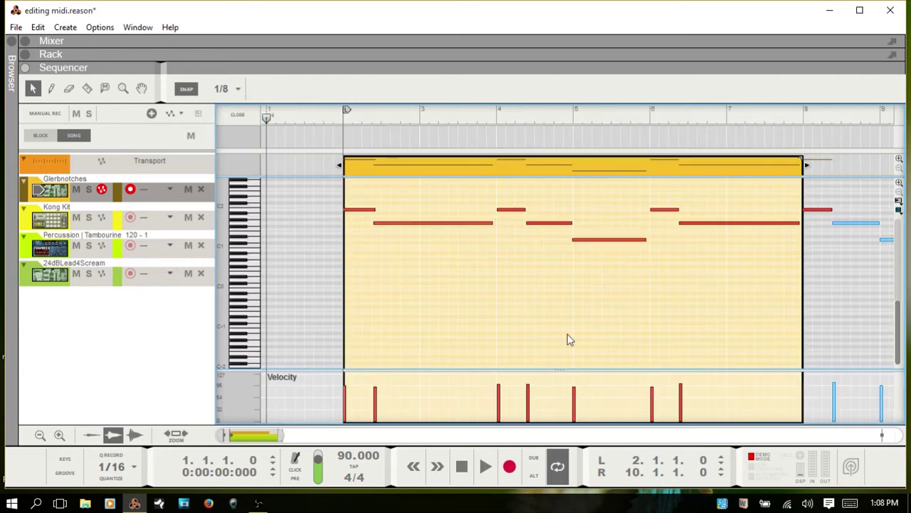
pyautogui.moveTo(251, 439); pyautogui.dragTo(268, 436)
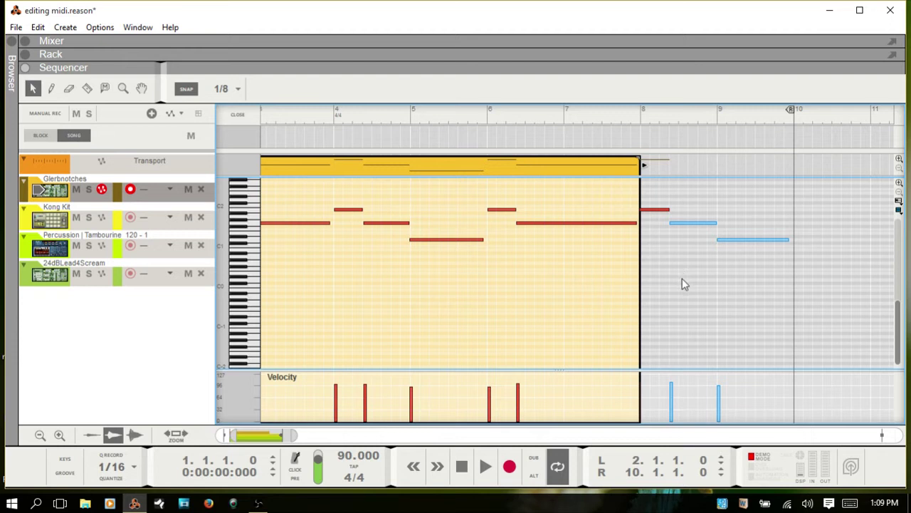
pyautogui.moveTo(687, 284); pyautogui.dragTo(785, 285)
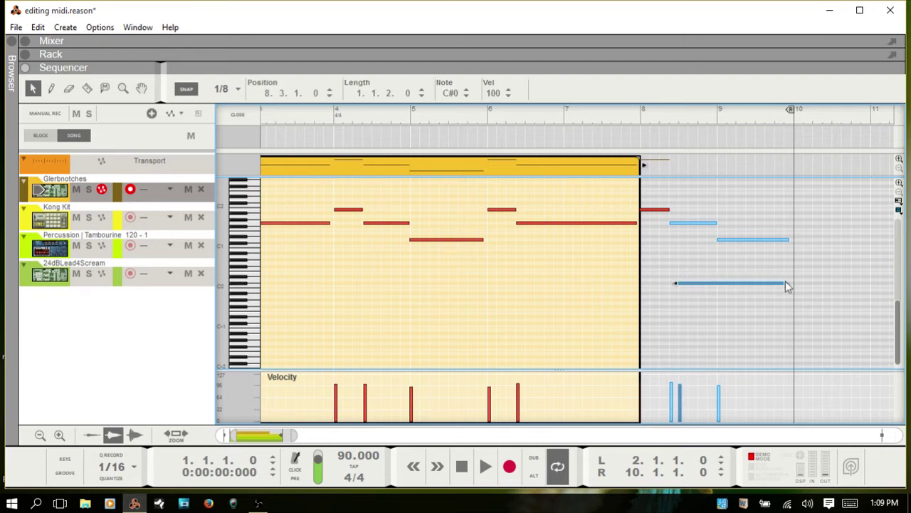
pyautogui.click(732, 304)
pyautogui.moveTo(738, 306); pyautogui.dragTo(879, 295)
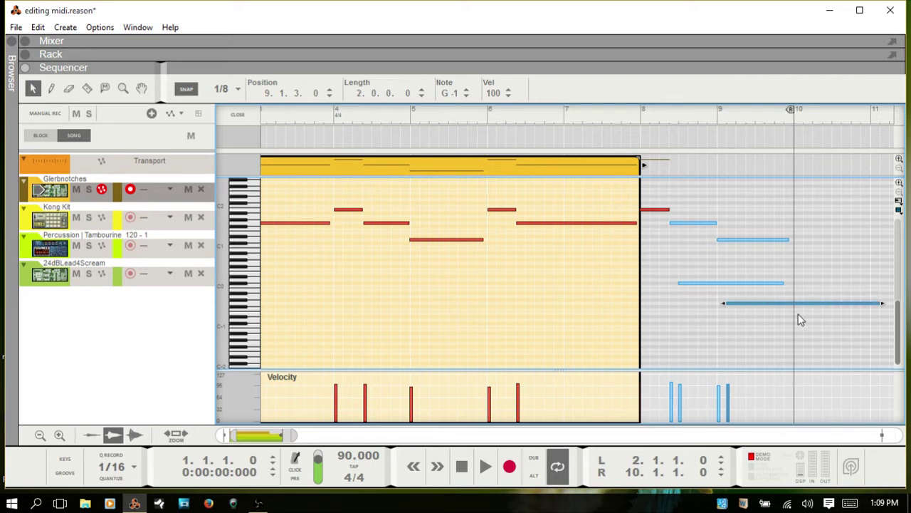
pyautogui.hotkey('shift', 'Tab')
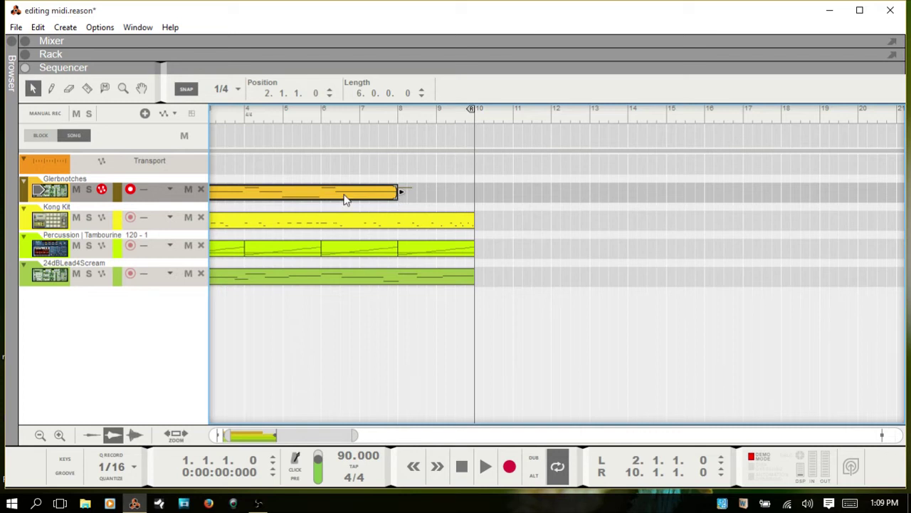
# Turn off the Keep Events in Clip While Editing option.
pyautogui.click(38, 28)
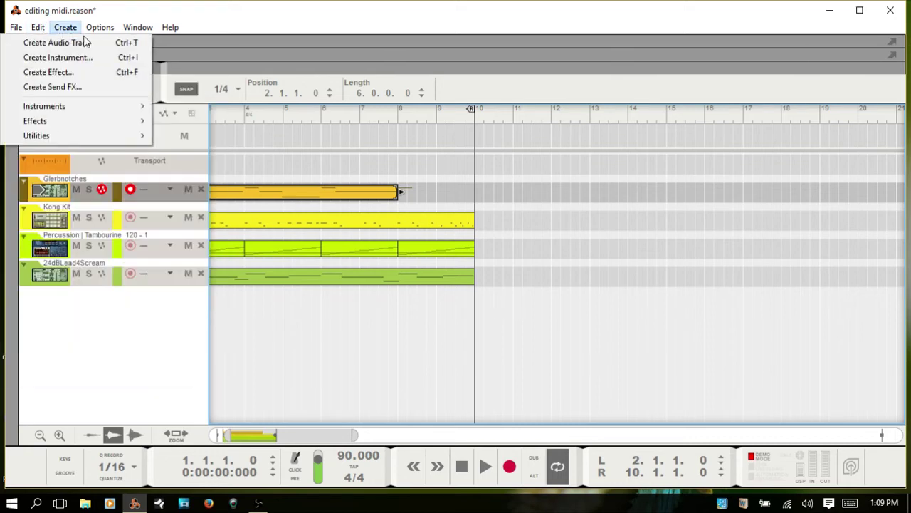
pyautogui.moveTo(100, 32)
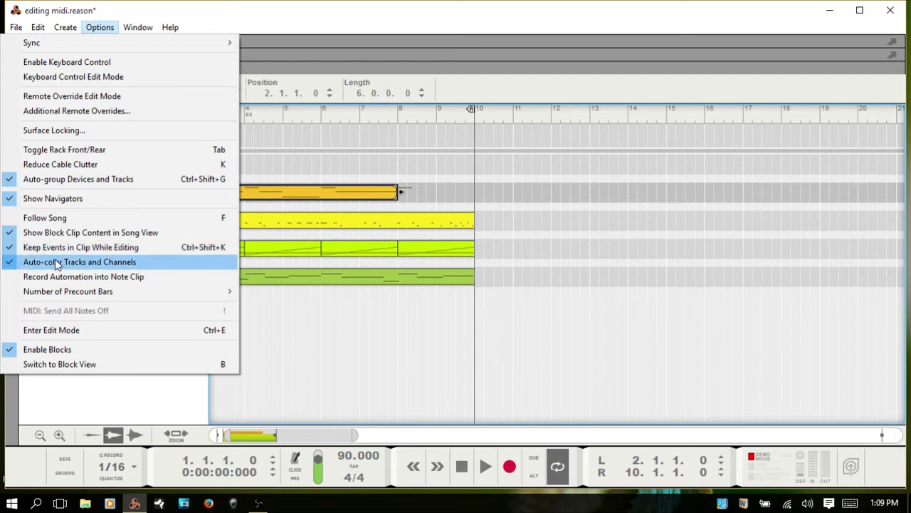
pyautogui.click(10, 249)
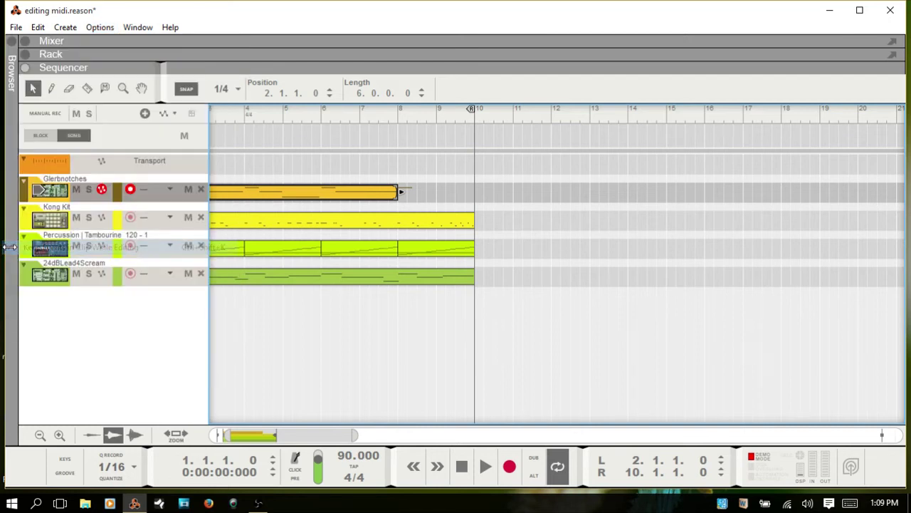
# Reopen the Glerbnotches clip, draw an empty clip on its lane from about the middle of bar 10 into bar 11, and undo it.
pyautogui.doubleClick(318, 195)
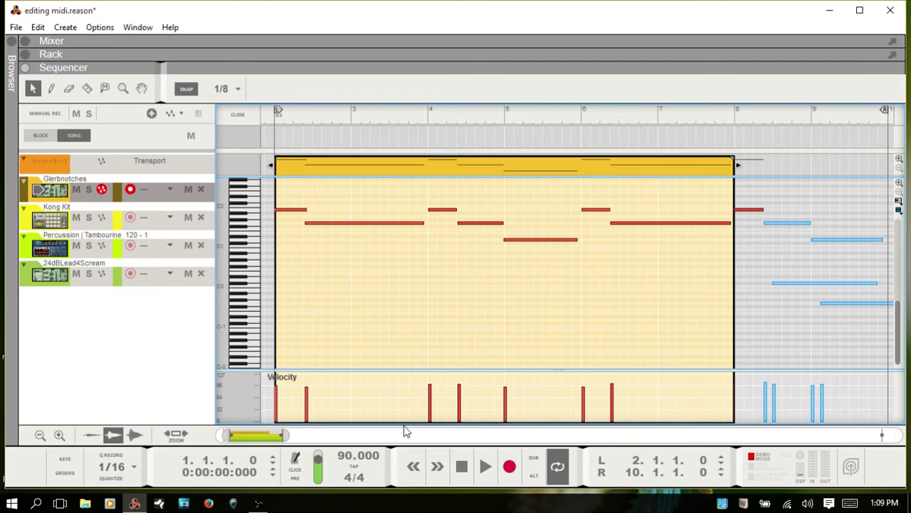
pyautogui.moveTo(262, 436); pyautogui.dragTo(356, 424)
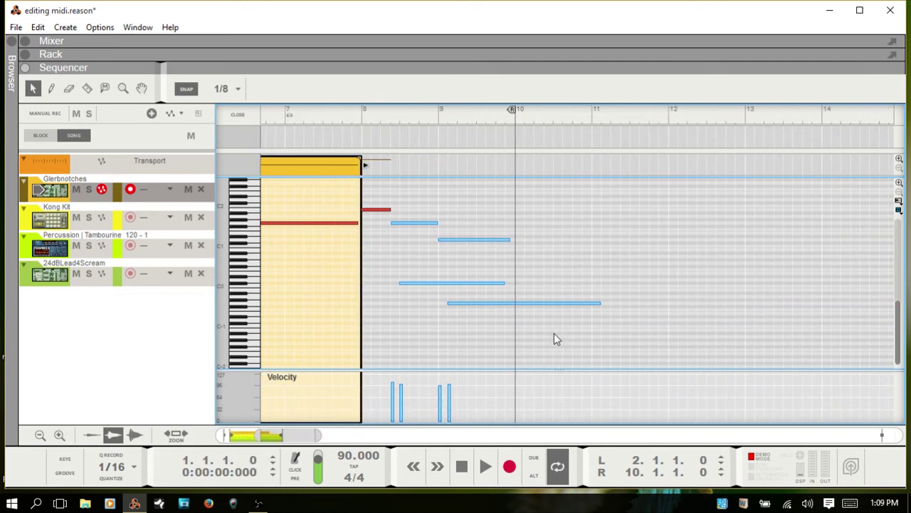
pyautogui.moveTo(554, 333); pyautogui.dragTo(644, 321)
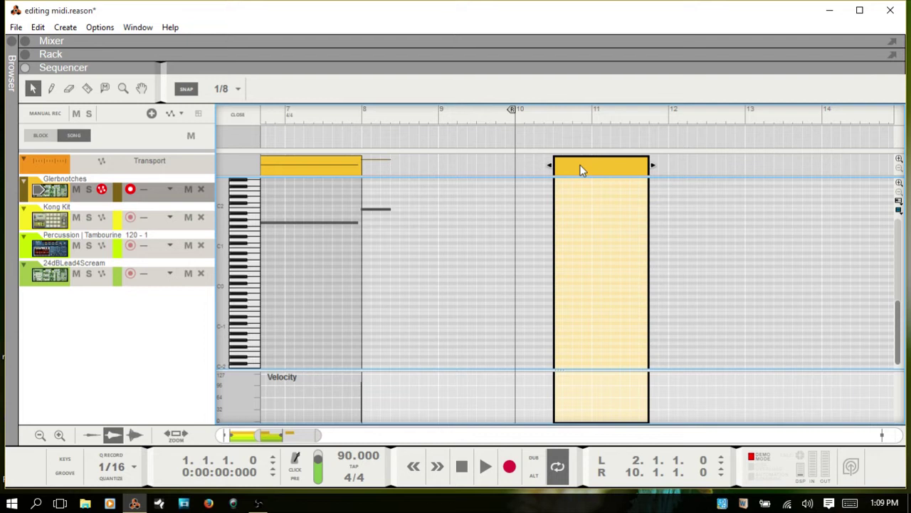
pyautogui.hotkey('ctrl', 'z')
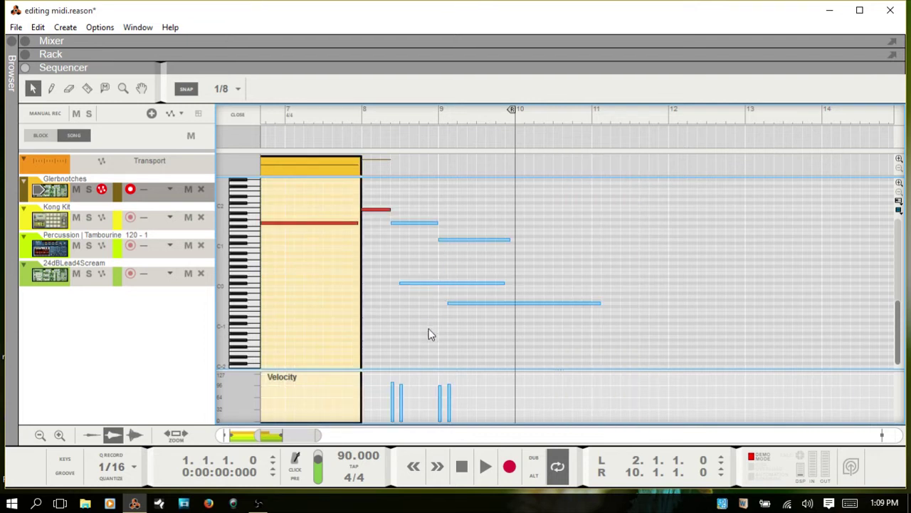
# Draw four notes past the clip's end with the Pencil tool: A-2 at 10.1.3.0, one around bar 13, C-1 at 15.3.1.0 and F#0 at 18.3.3.0.
pyautogui.press('p')
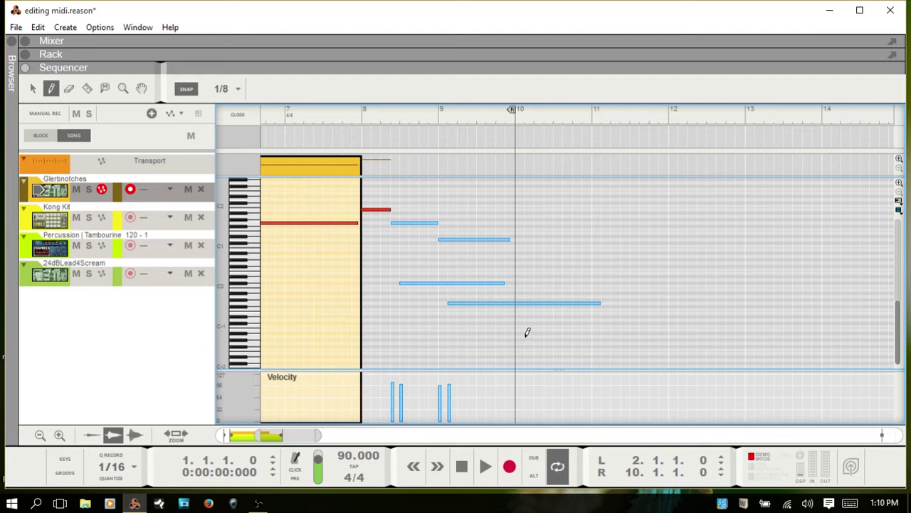
pyautogui.moveTo(525, 335)
pyautogui.mouseDown()
pyautogui.moveTo(572, 322)
pyautogui.moveTo(726, 324)
pyautogui.mouseUp()
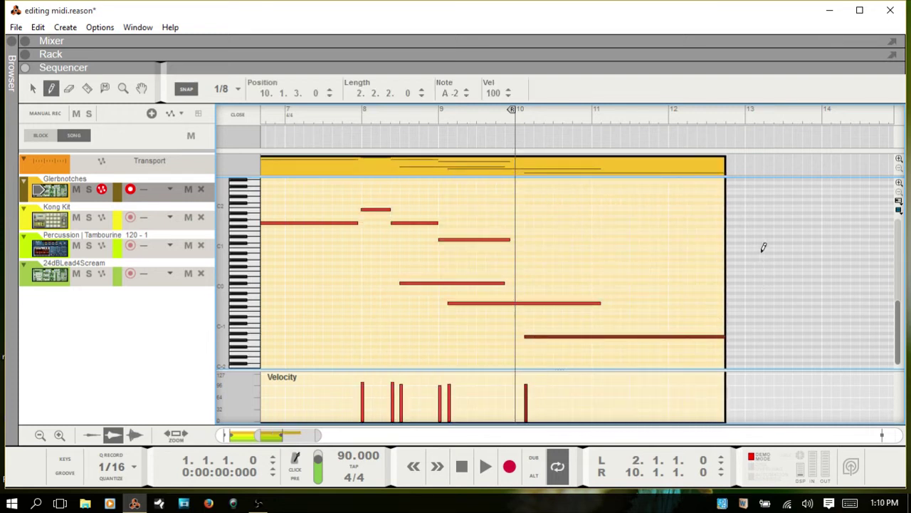
pyautogui.moveTo(762, 251); pyautogui.dragTo(889, 252)
pyautogui.moveTo(284, 437); pyautogui.dragTo(334, 443)
pyautogui.moveTo(395, 324); pyautogui.dragTo(596, 319)
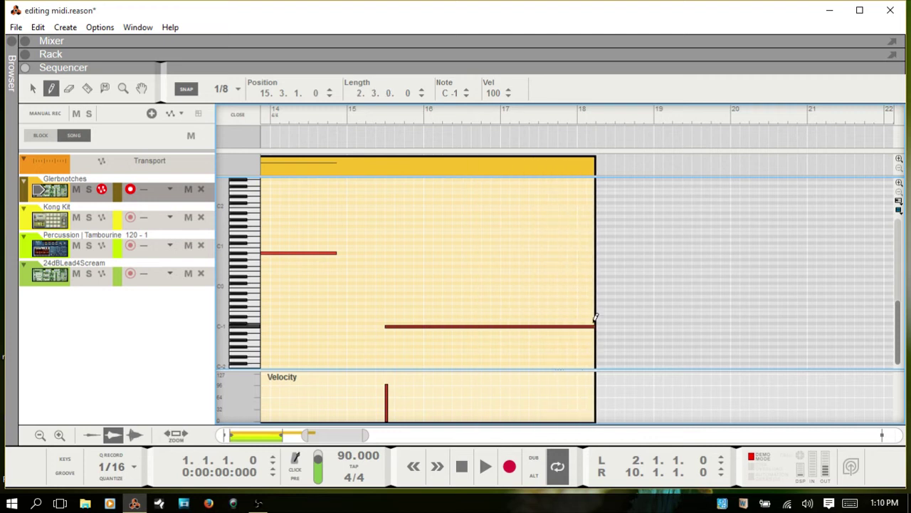
pyautogui.moveTo(625, 267); pyautogui.dragTo(747, 266)
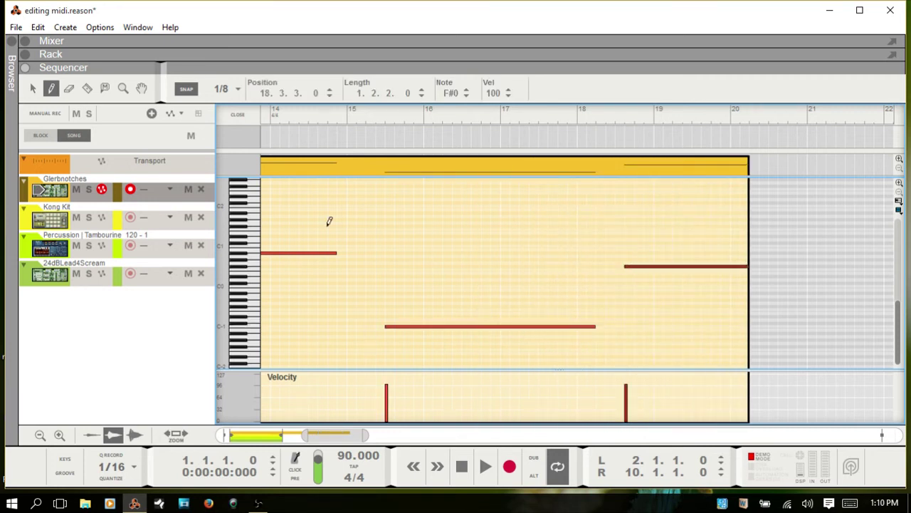
# Turn Keep Events in Clip While Editing back on and return to the arrangement with the Selection tool.
pyautogui.click(96, 27)
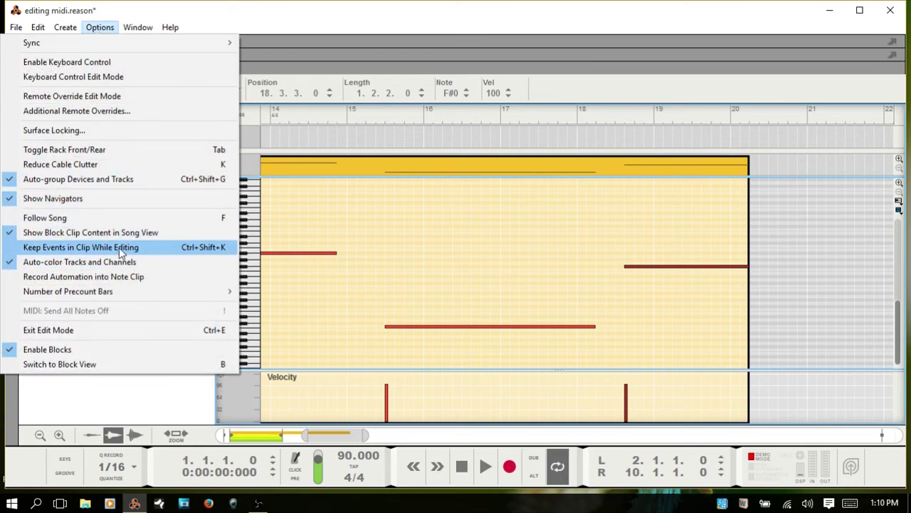
pyautogui.click(6, 251)
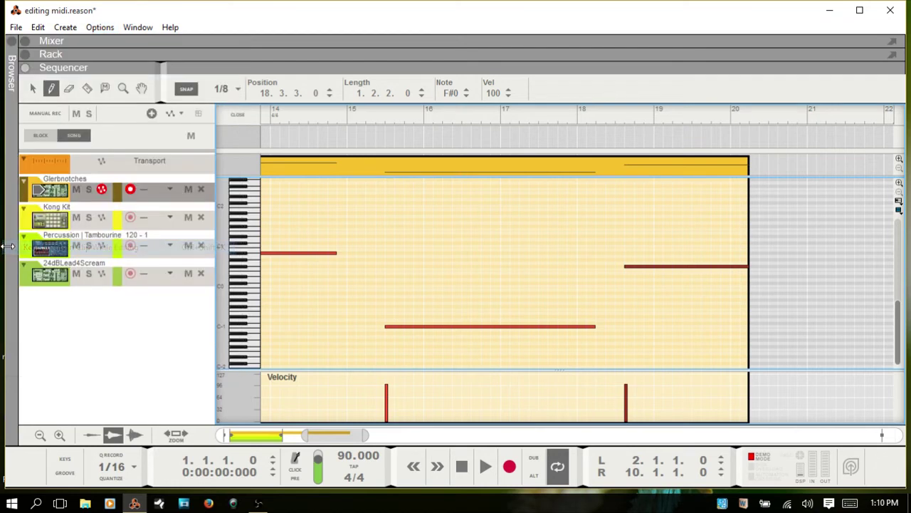
pyautogui.click(107, 29)
pyautogui.click(106, 28)
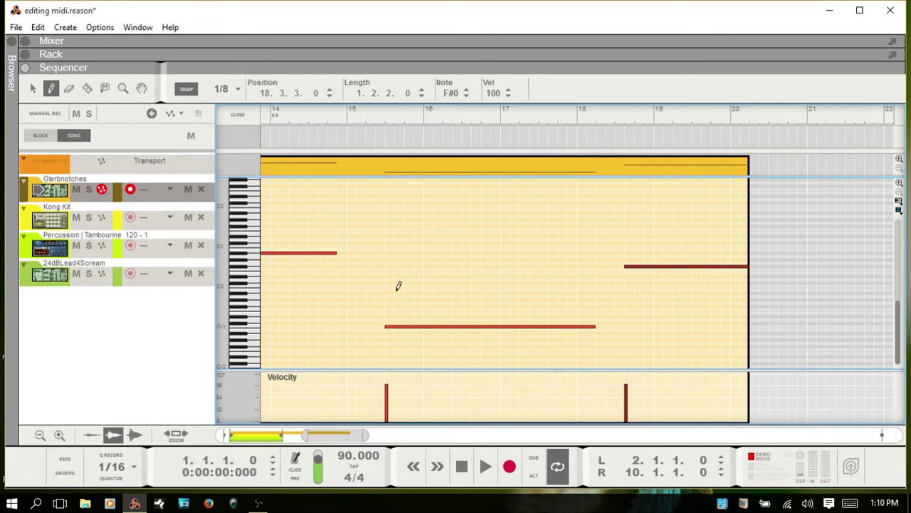
pyautogui.hotkey('ctrl', 'e')
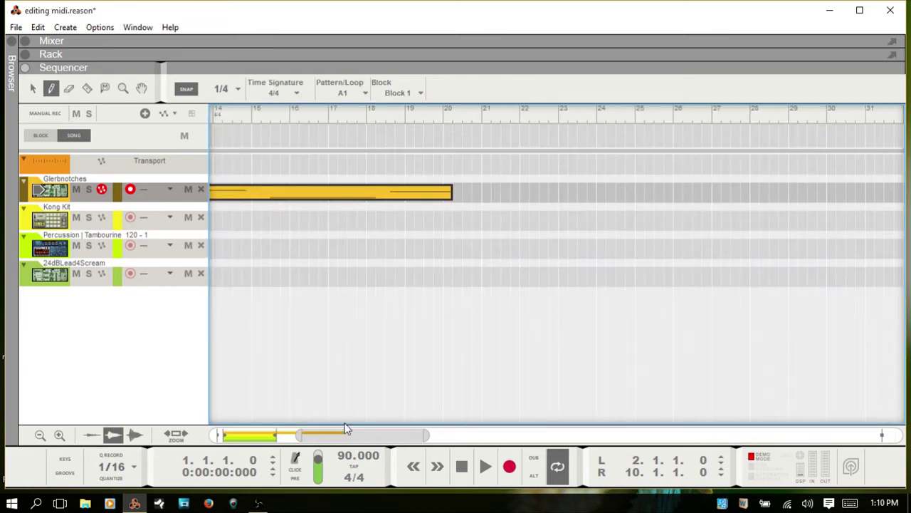
pyautogui.moveTo(349, 436); pyautogui.dragTo(314, 437)
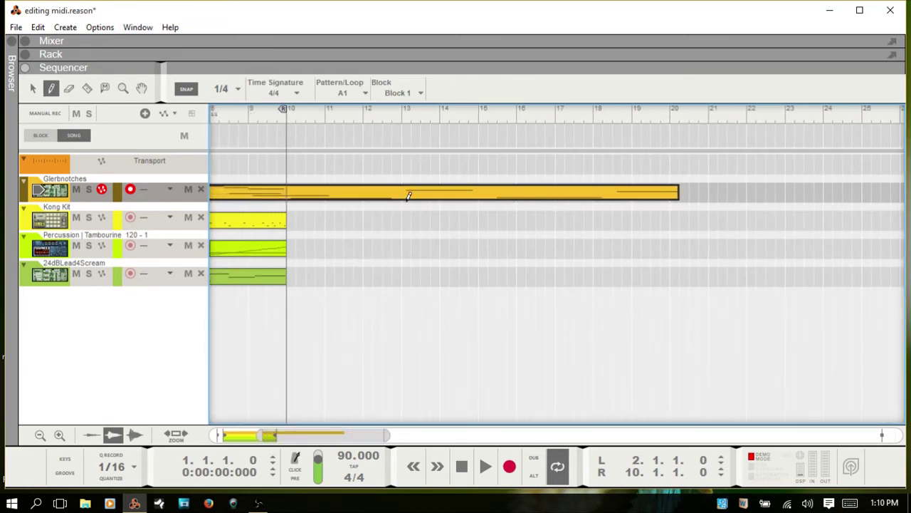
pyautogui.press('q')
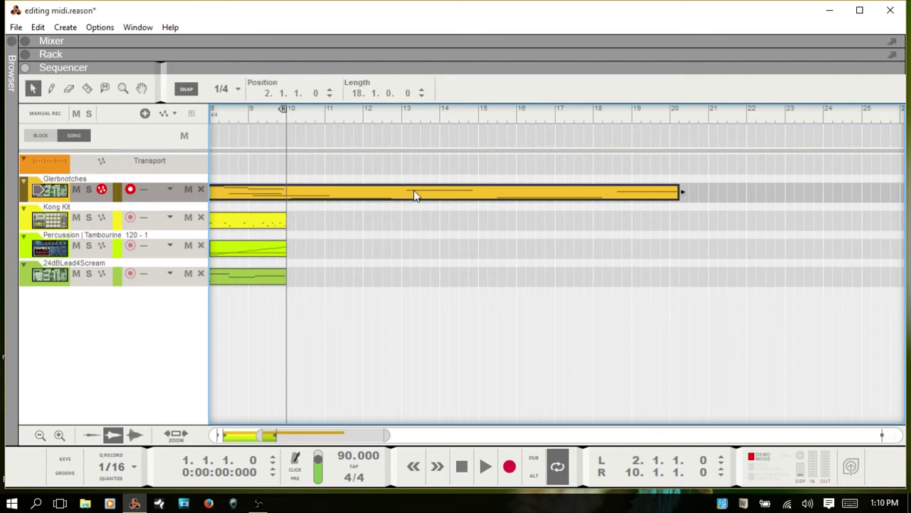
# Reopen the Glerbnotches clip and delete all notes starting from 9.1.3.0 onward, including the last one at 18.3.3.0.
pyautogui.doubleClick(414, 190)
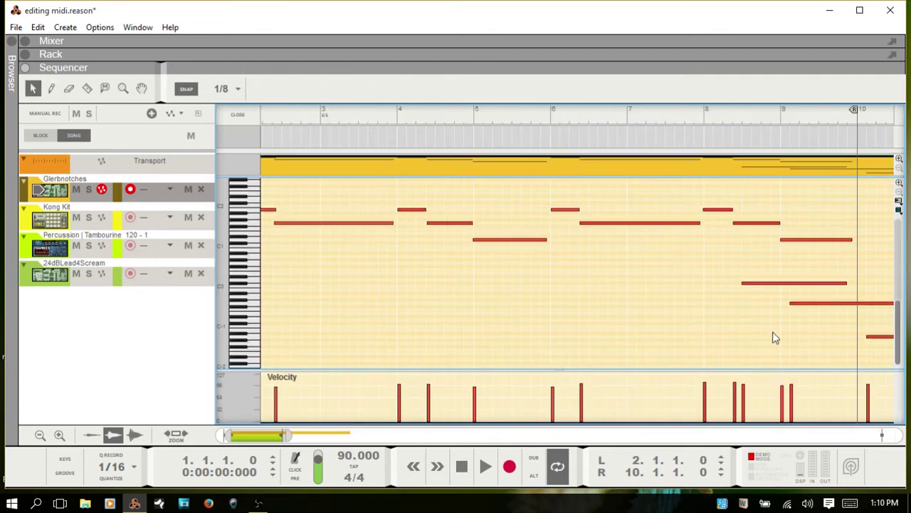
pyautogui.moveTo(263, 435); pyautogui.dragTo(301, 433)
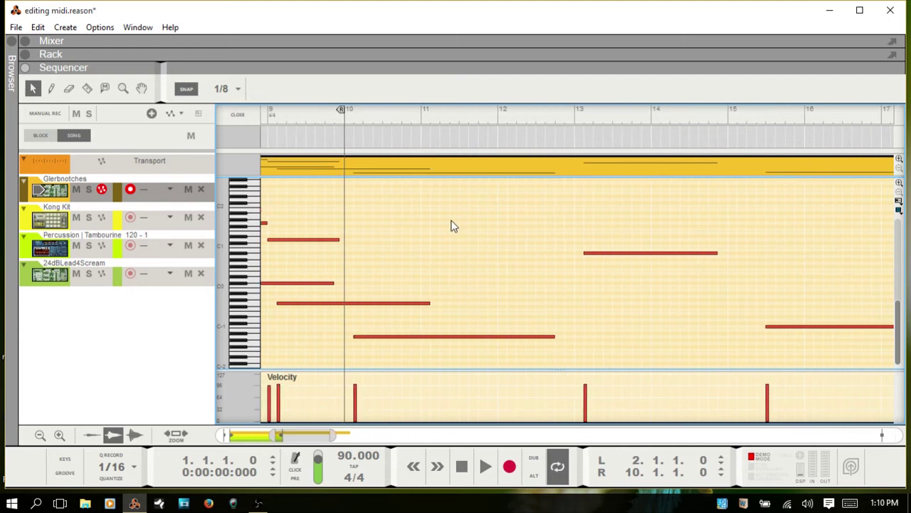
pyautogui.moveTo(411, 208); pyautogui.dragTo(834, 362)
pyautogui.press('Delete')
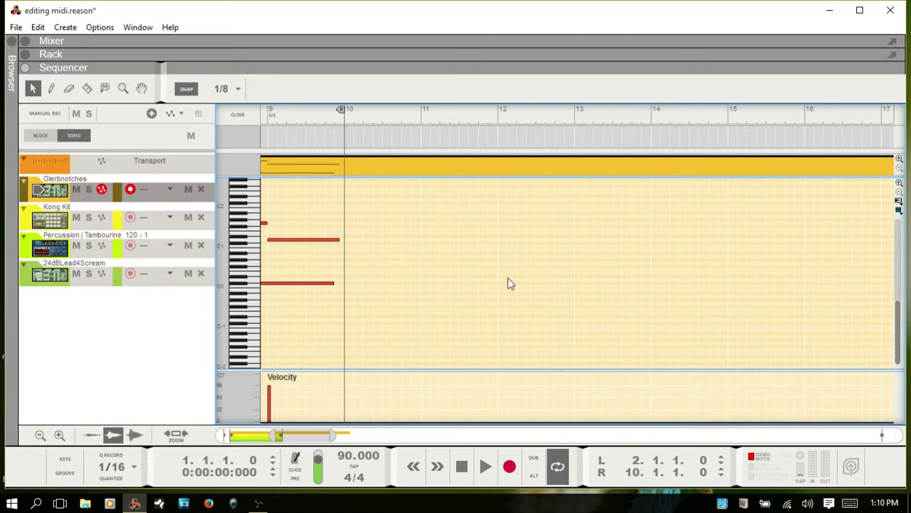
pyautogui.moveTo(313, 437); pyautogui.dragTo(349, 437)
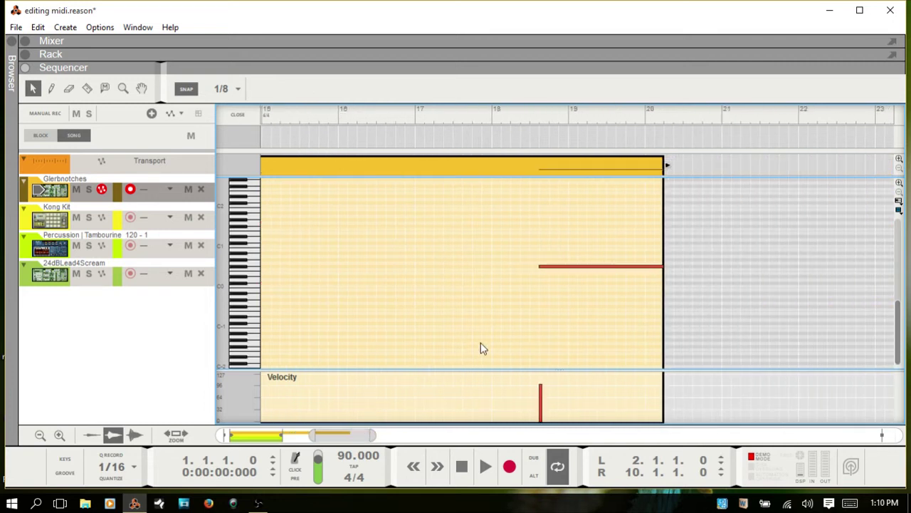
pyautogui.moveTo(498, 238); pyautogui.dragTo(586, 284)
pyautogui.press('Delete')
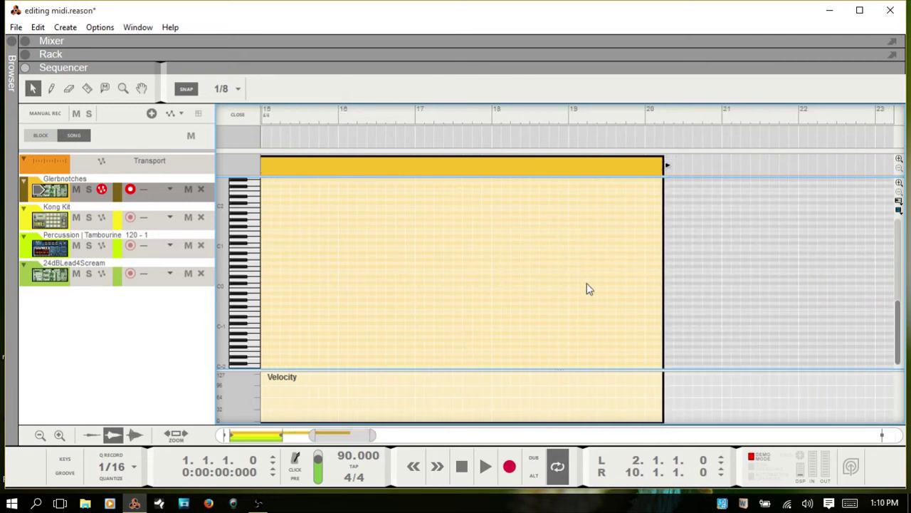
# Return to the arrangement and shorten the Glerbnotches clip to end at bar 10, with a length of 8.0.0.0.
pyautogui.hotkey('ctrl', 'e')
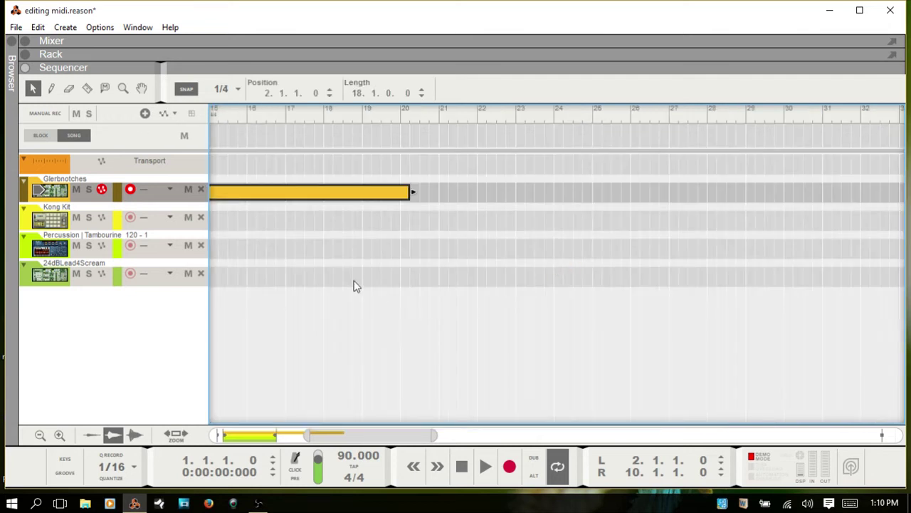
pyautogui.moveTo(371, 435); pyautogui.dragTo(310, 435)
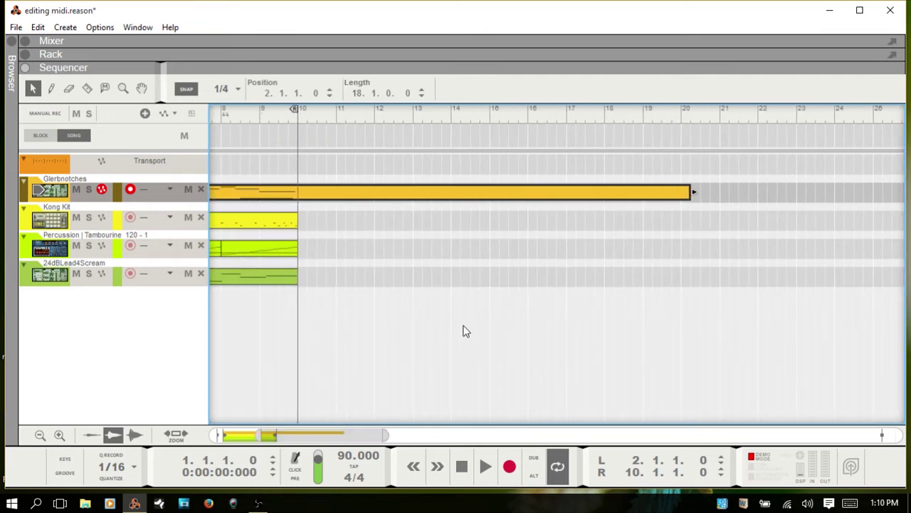
pyautogui.moveTo(687, 193); pyautogui.dragTo(293, 172)
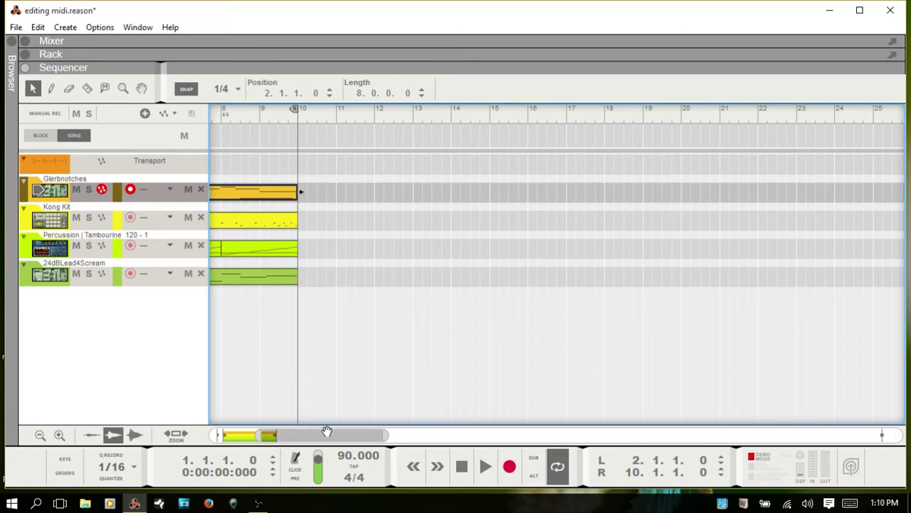
pyautogui.moveTo(323, 440); pyautogui.dragTo(275, 422)
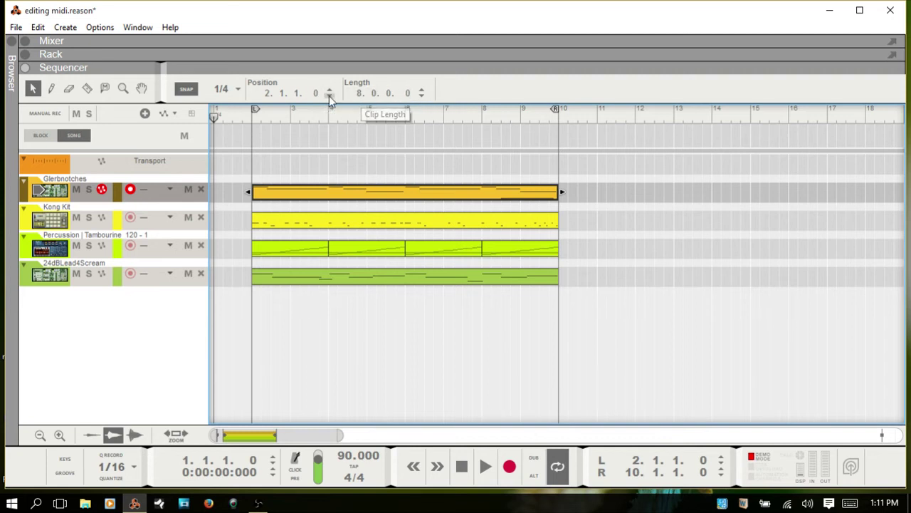
pyautogui.click(389, 93)
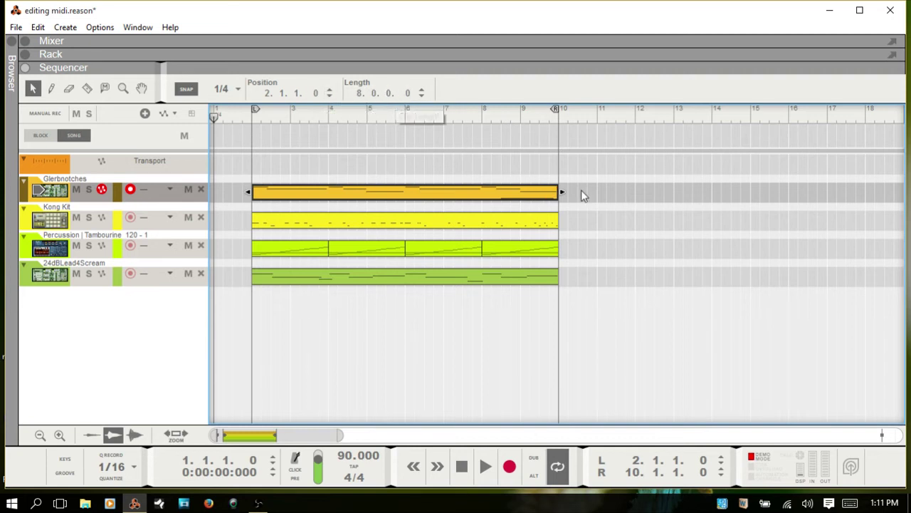
# Select the Glerbnotches clip in the arrangement and examine its position and length values.
pyautogui.click(682, 231)
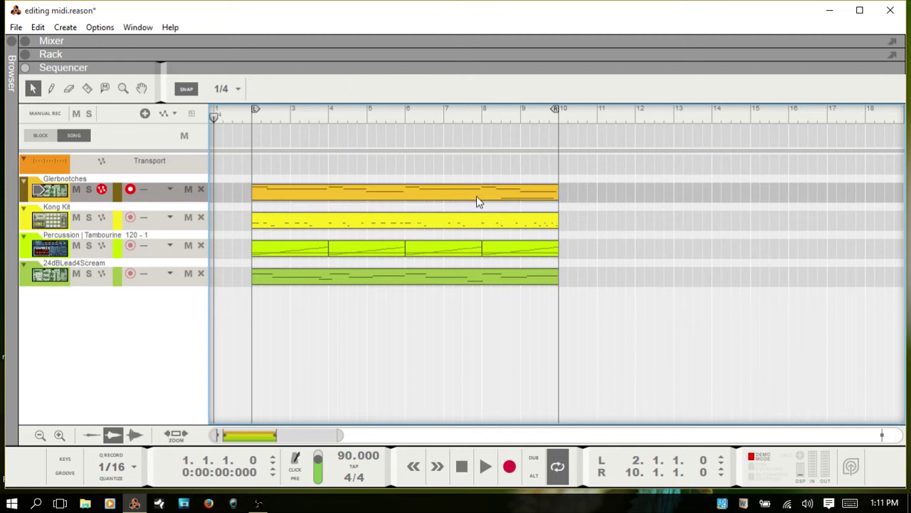
pyautogui.click(476, 196)
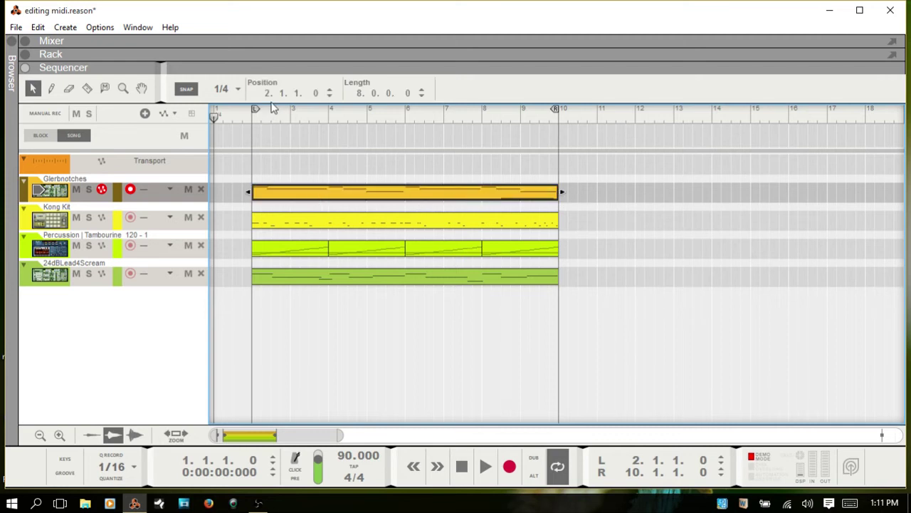
pyautogui.click(357, 98)
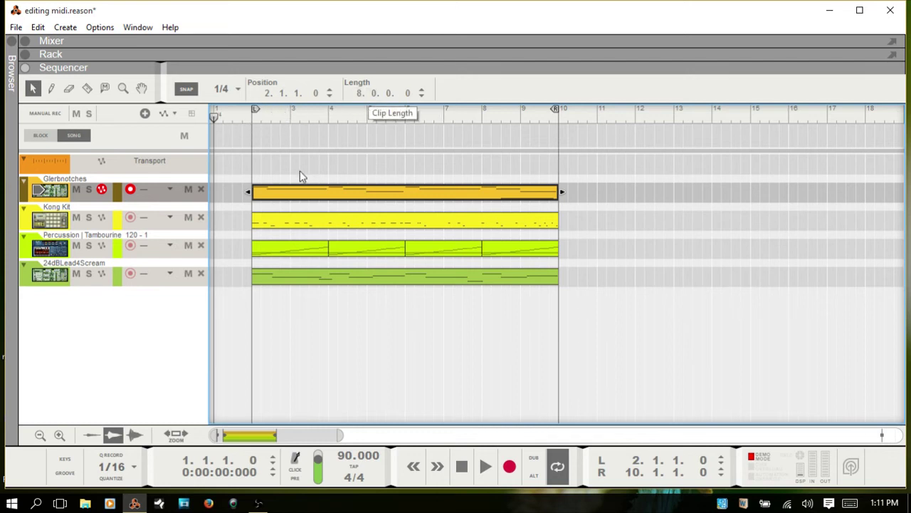
# Open the Glerbnotches clip and move the lowest note, at 8.3.1.0, up to D#0.
pyautogui.doubleClick(467, 195)
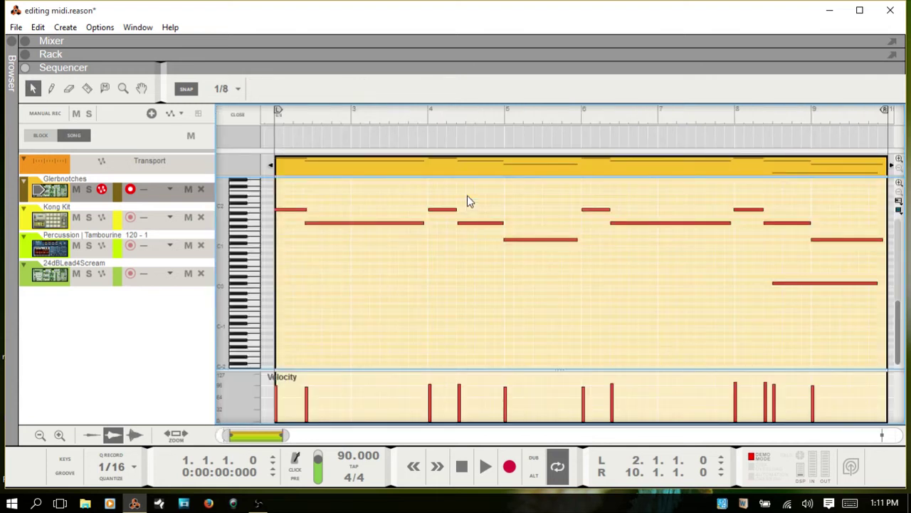
pyautogui.click(807, 284)
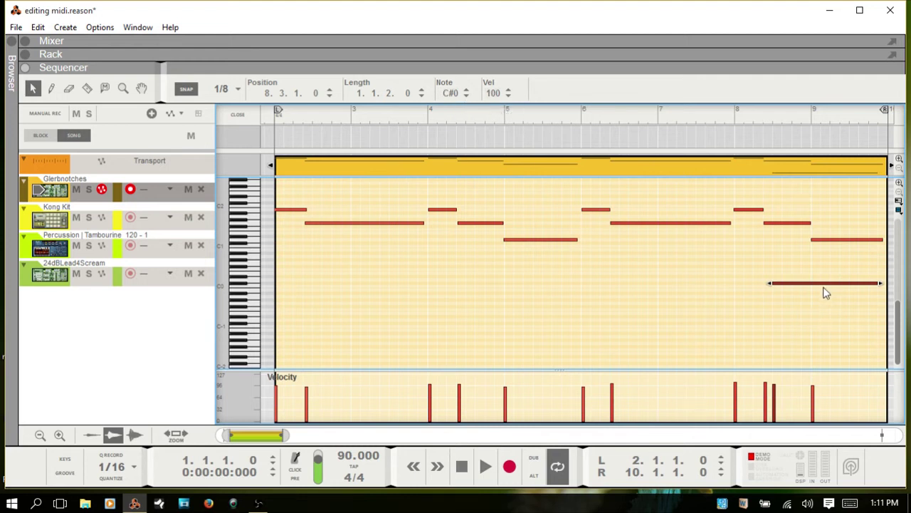
pyautogui.moveTo(826, 287); pyautogui.dragTo(826, 282)
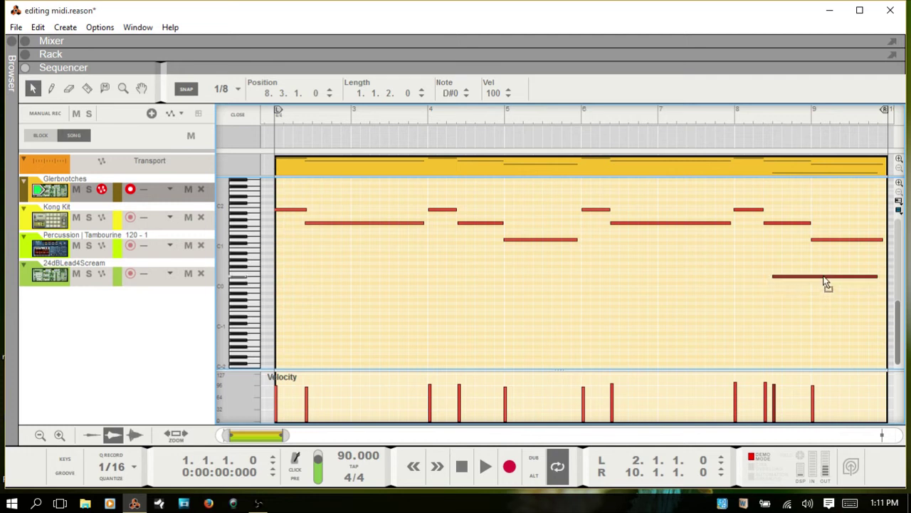
# Lower the selected note at 8.3.1.0 by semitones to A#-1.
pyautogui.click(466, 98)
pyautogui.click(466, 98)
pyautogui.click(467, 97)
pyautogui.click(466, 98)
pyautogui.click(467, 97)
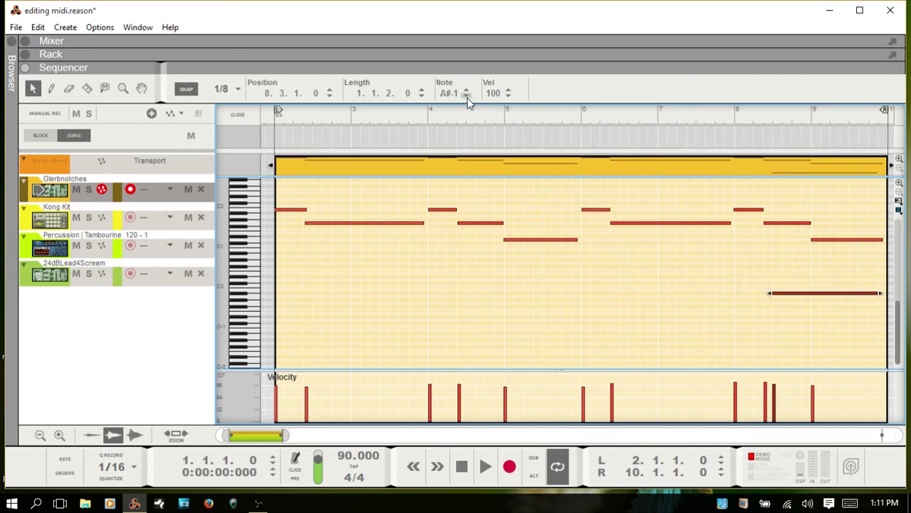
# Raise the selected note at 8.3.1.0 by semitones to G0.
pyautogui.click(466, 90)
pyautogui.click(467, 90)
pyautogui.click(466, 90)
pyautogui.click(466, 90)
pyautogui.click(467, 90)
pyautogui.click(467, 90)
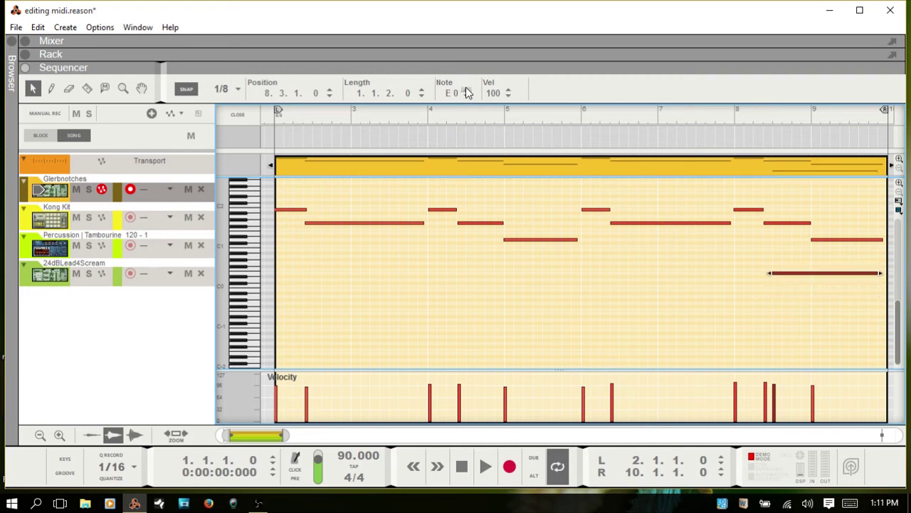
pyautogui.click(467, 90)
pyautogui.click(467, 90)
pyautogui.click(466, 90)
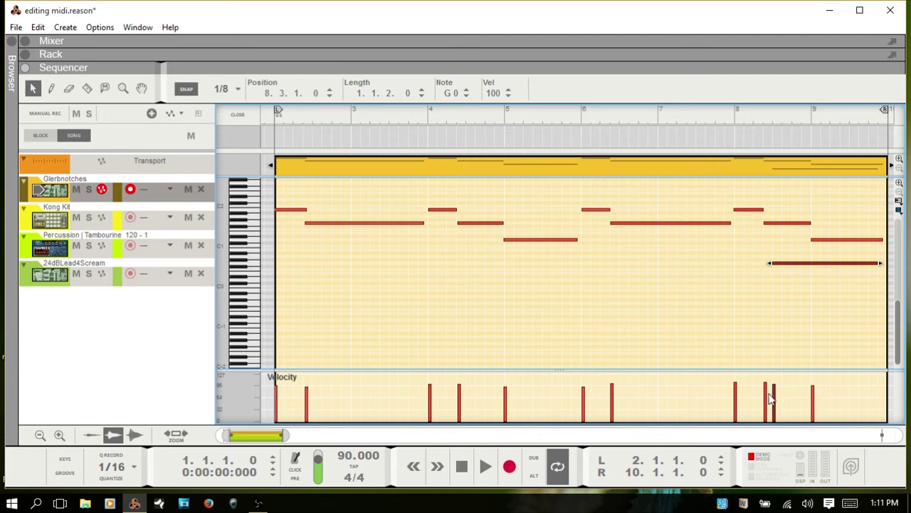
# Reduce the selected note's velocity to 25 and delete the note from the clip.
pyautogui.click(509, 97)
pyautogui.click(508, 97)
pyautogui.moveTo(509, 97); pyautogui.dragTo(509, 93)
pyautogui.doubleClick(496, 93)
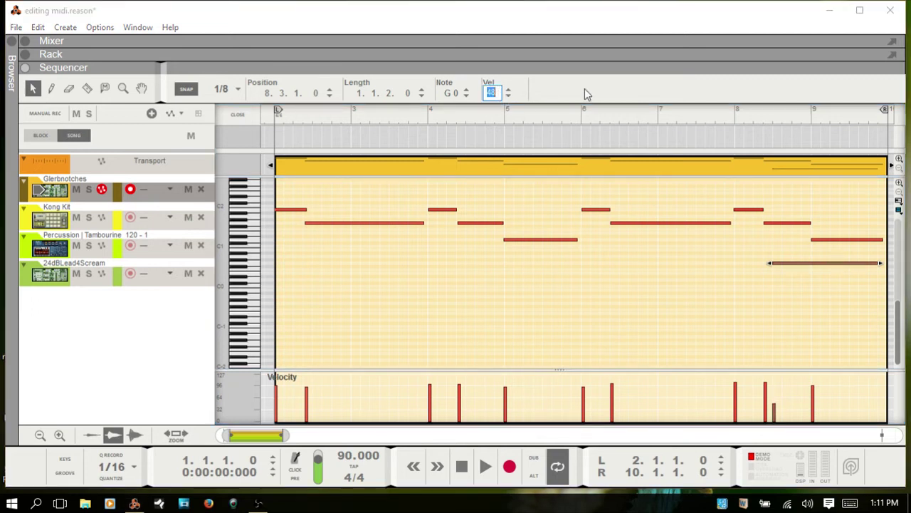
pyautogui.write('25')
pyautogui.press('Return')
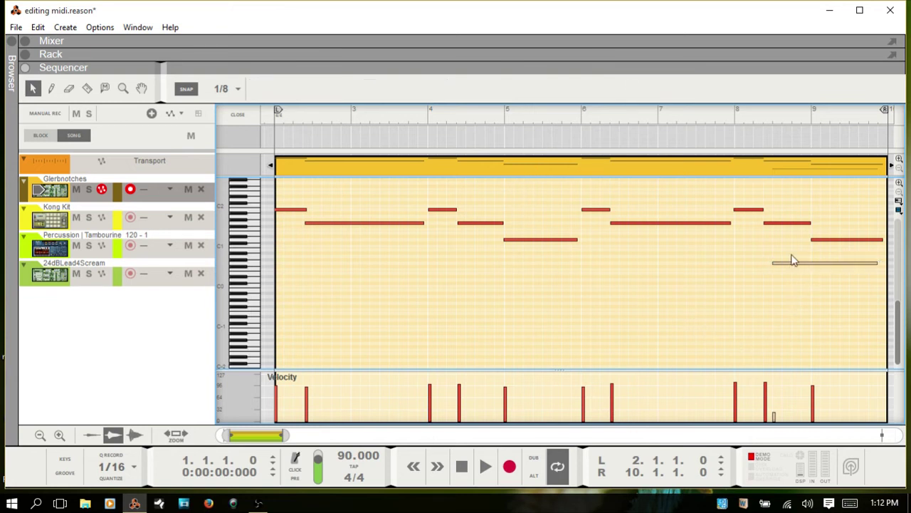
pyautogui.press('Delete')
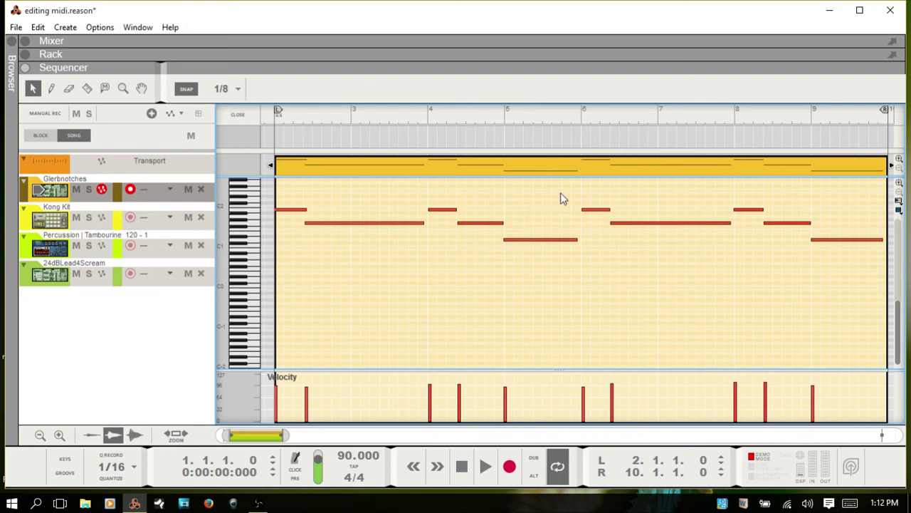
# Select the three notes between bars 5 and 8 and match their lengths to 0.3.3.101 and their pitches to D1.
pyautogui.moveTo(533, 190); pyautogui.dragTo(672, 278)
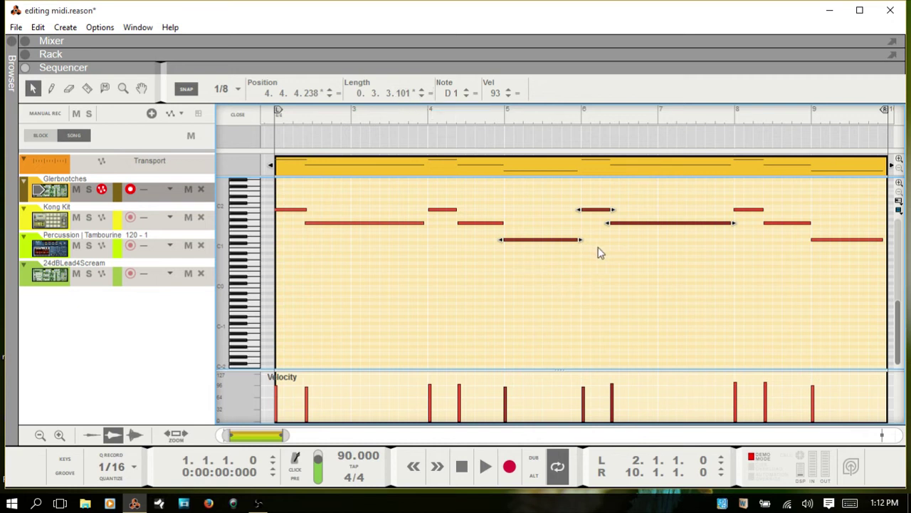
pyautogui.click(431, 94)
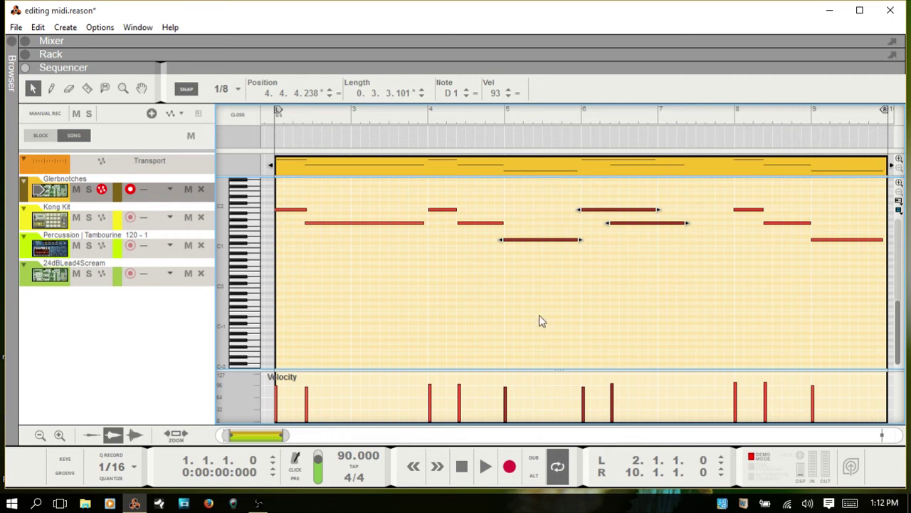
pyautogui.click(476, 92)
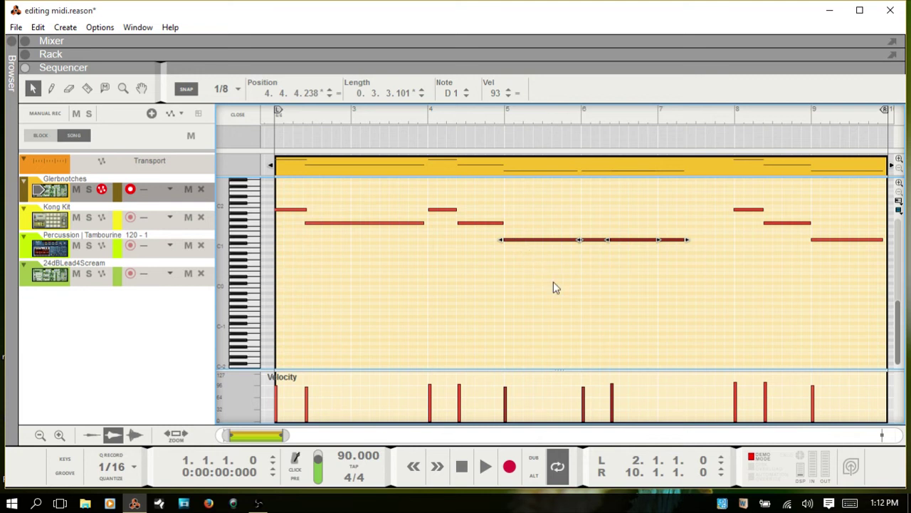
# Undo the pitch and length matching and deselect the three notes.
pyautogui.hotkey('ctrl', 'z')
pyautogui.hotkey('ctrl', 'z')
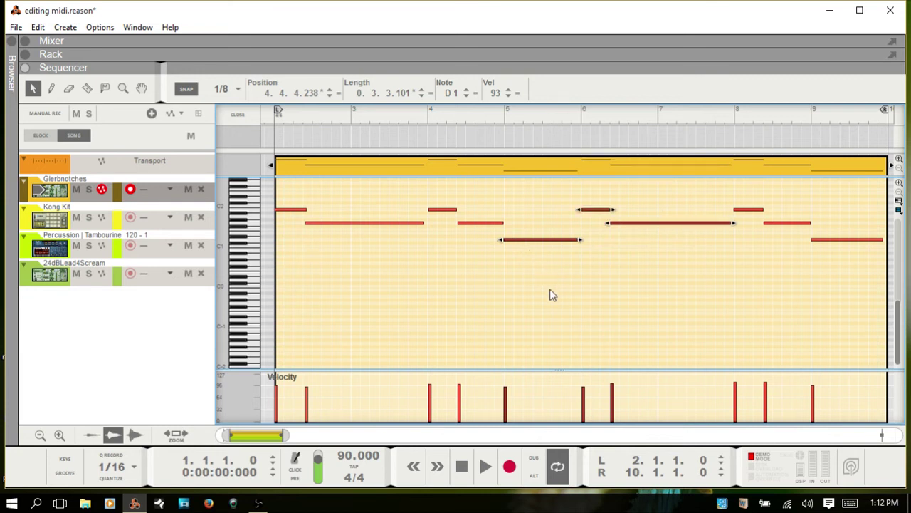
pyautogui.click(537, 297)
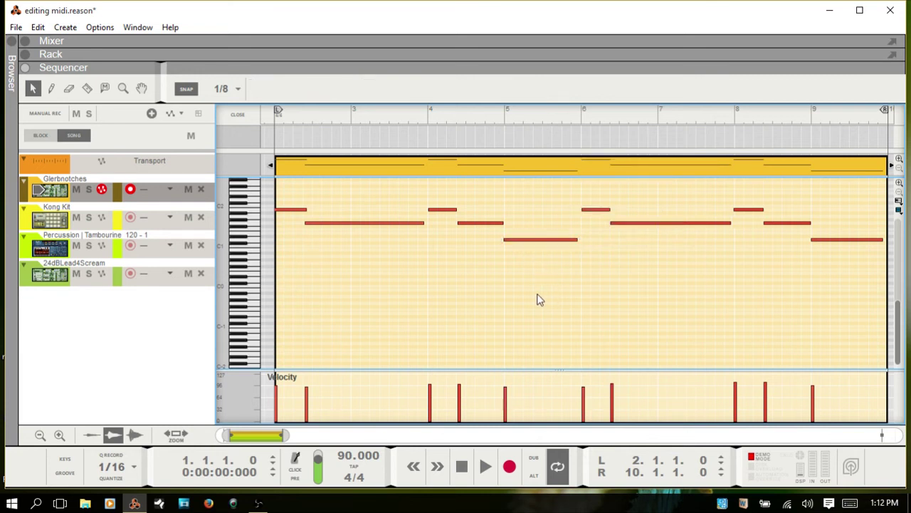
# Match the short note at bar 4 to the G1 pitch of the preceding long note, undo the match and deselect both.
pyautogui.click(371, 223)
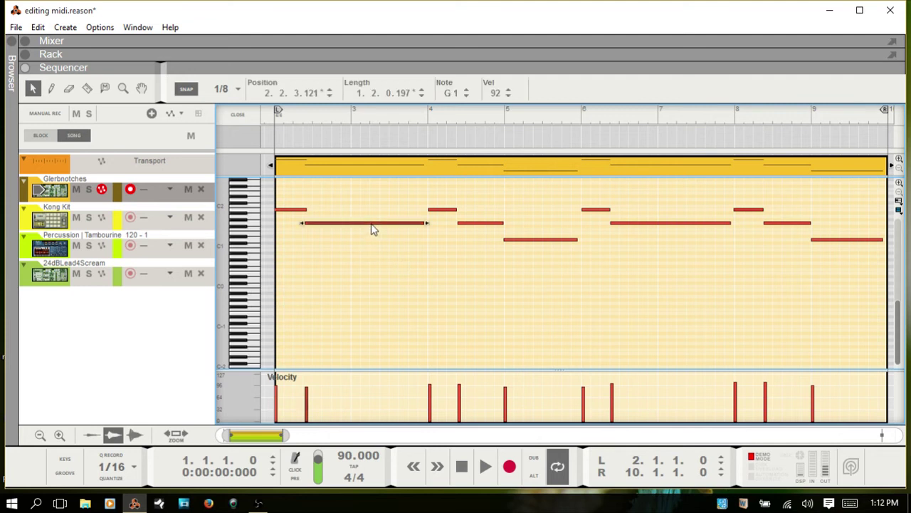
pyautogui.keyDown('shift'); pyautogui.click(447, 210); pyautogui.keyUp('shift')
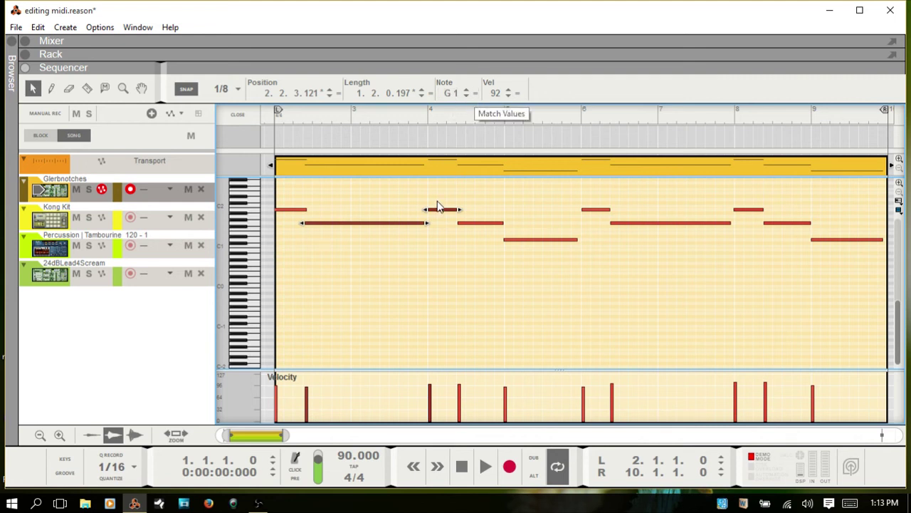
pyautogui.click(475, 93)
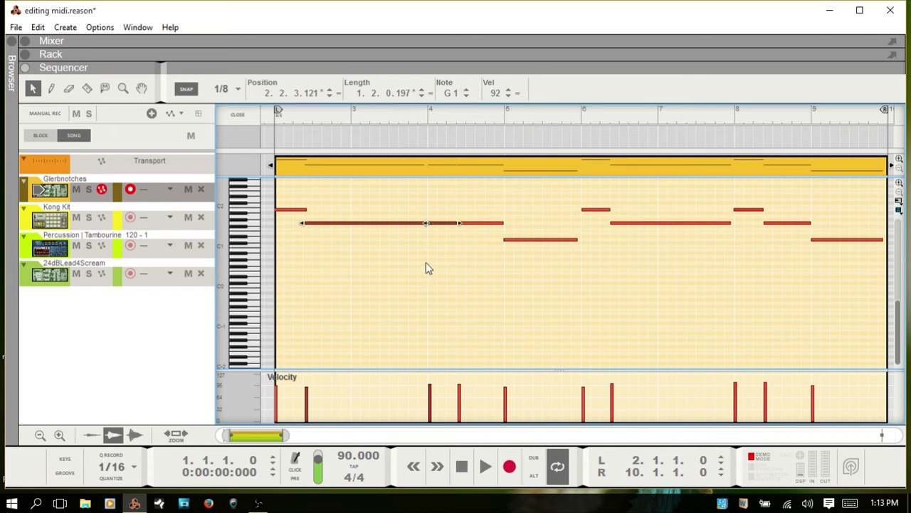
pyautogui.hotkey('ctrl', 'z')
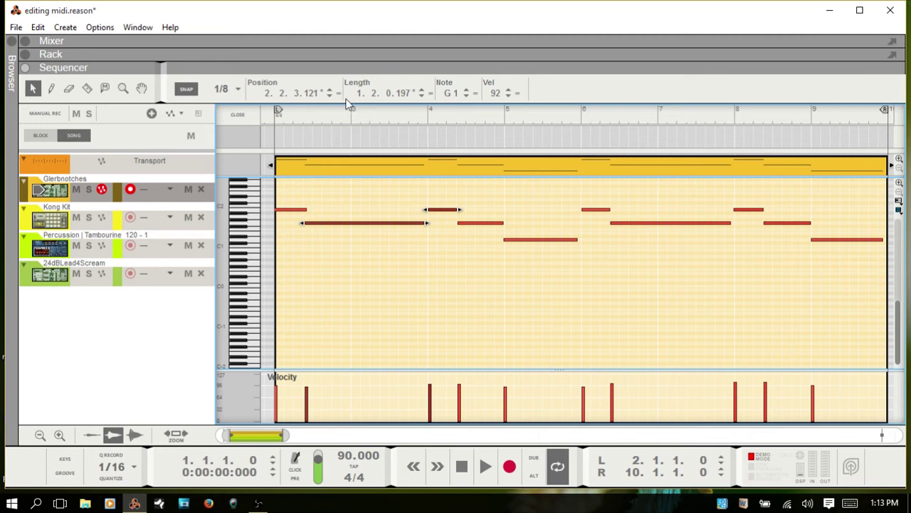
pyautogui.click(394, 273)
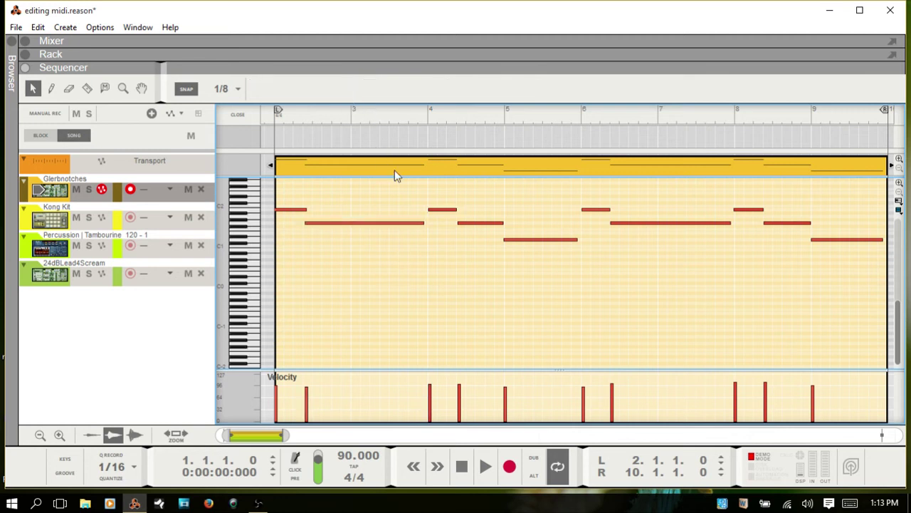
# Set the position of the short B1 note at bar 4 to 6.1.1.0, undo the move and deselect the note.
pyautogui.click(442, 210)
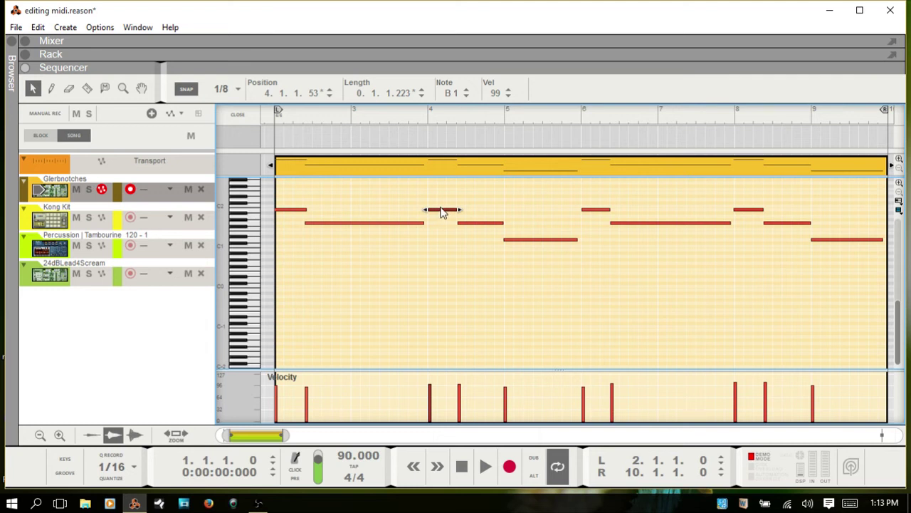
pyautogui.doubleClick(263, 97)
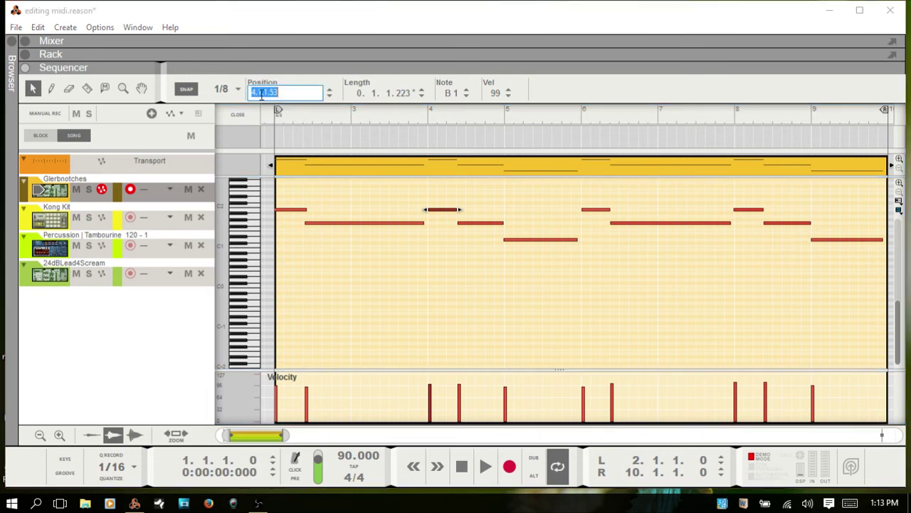
pyautogui.write('6')
pyautogui.press('Return')
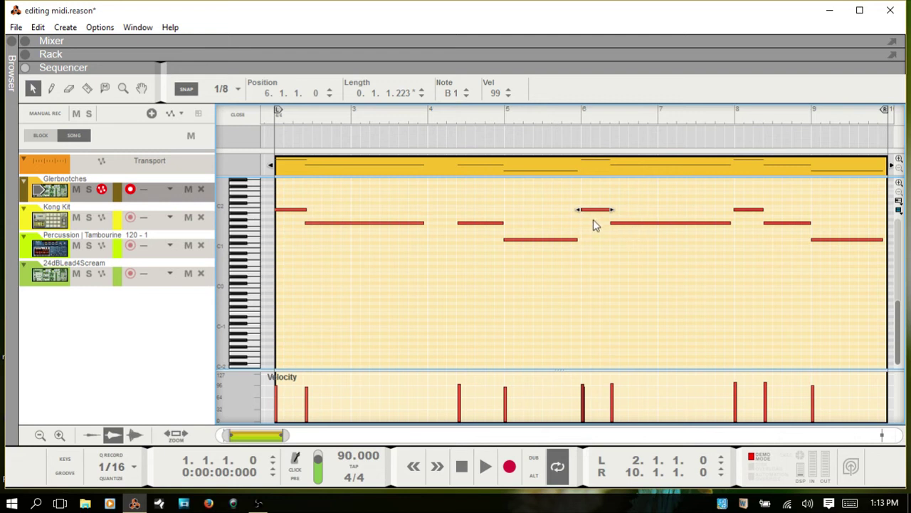
pyautogui.hotkey('ctrl', 'z')
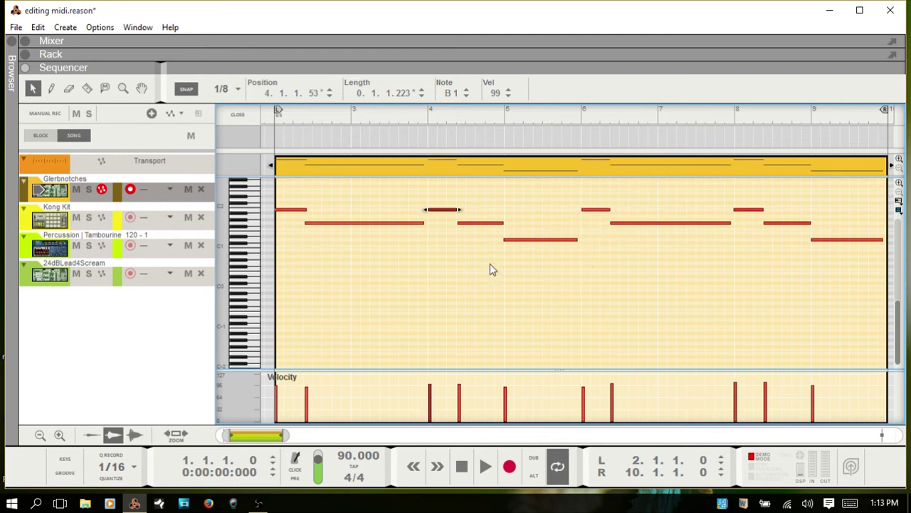
pyautogui.click(426, 300)
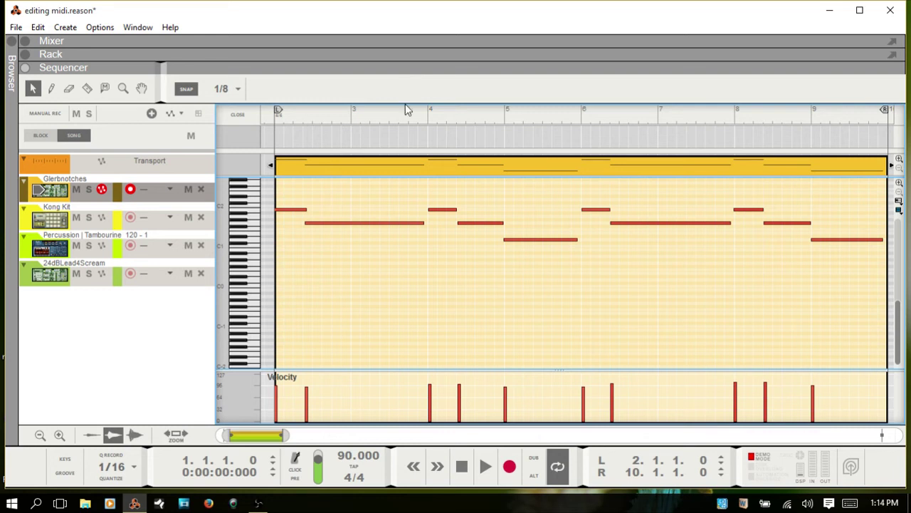
# Duplicate the D1 note near bar 5 and undo it, and likewise place a copy at 6.1.4.238 and undo it.
pyautogui.click(549, 242)
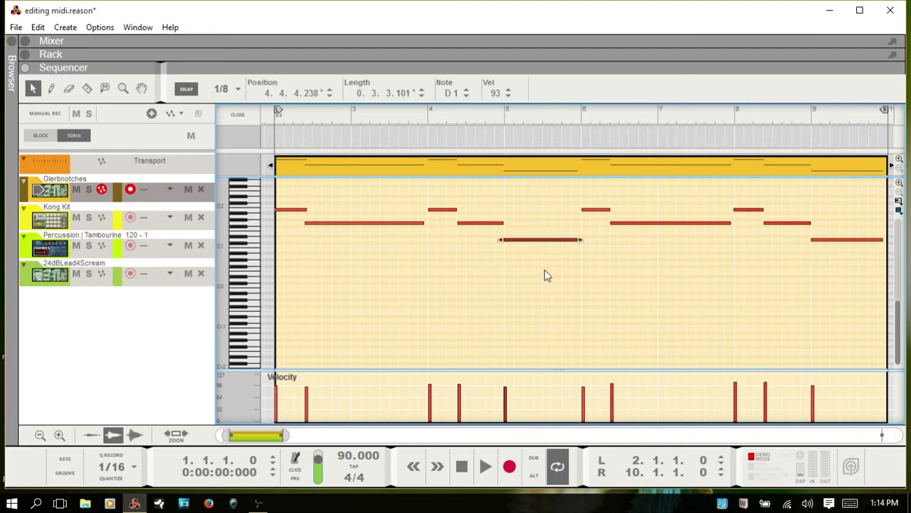
pyautogui.hotkey('ctrl', 'd')
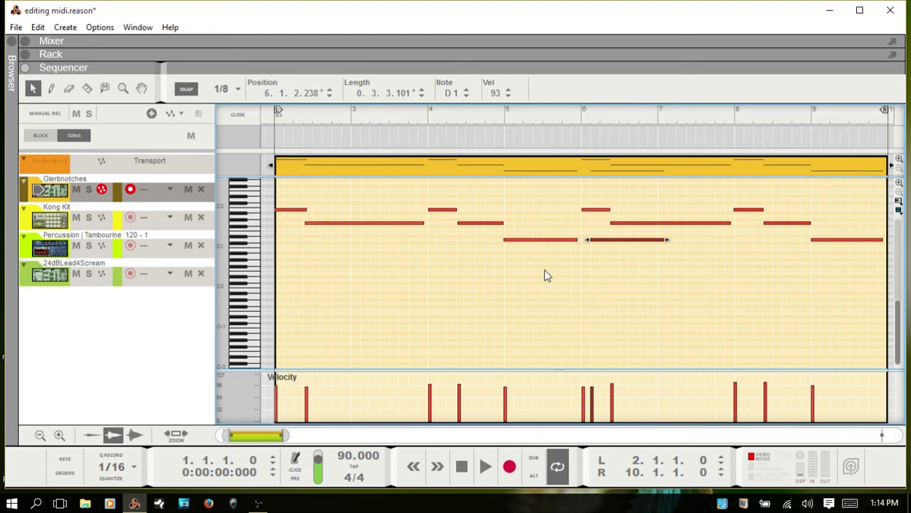
pyautogui.hotkey('ctrl', 'z')
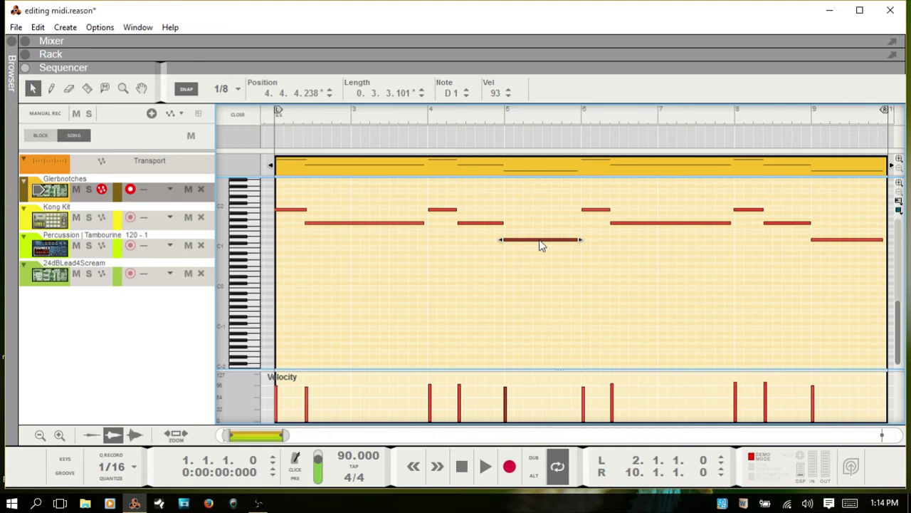
pyautogui.moveTo(540, 246); pyautogui.dragTo(636, 251)
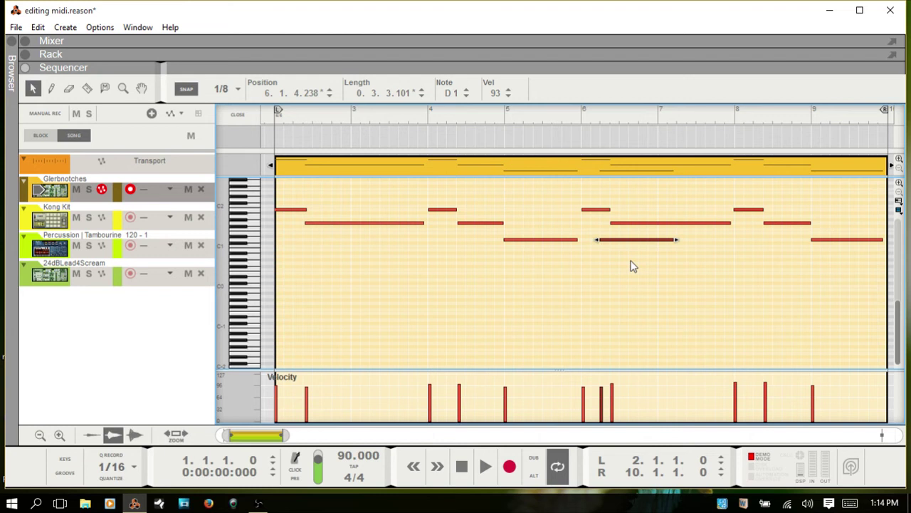
pyautogui.hotkey('ctrl', 'z')
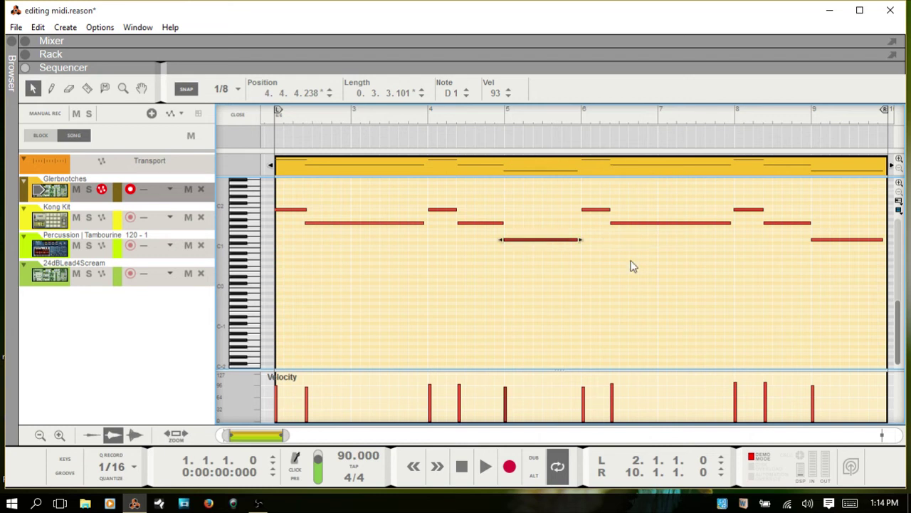
# Copy the D1 note near bar 5 and paste it at 6.1.2.238.
pyautogui.rightClick(533, 239)
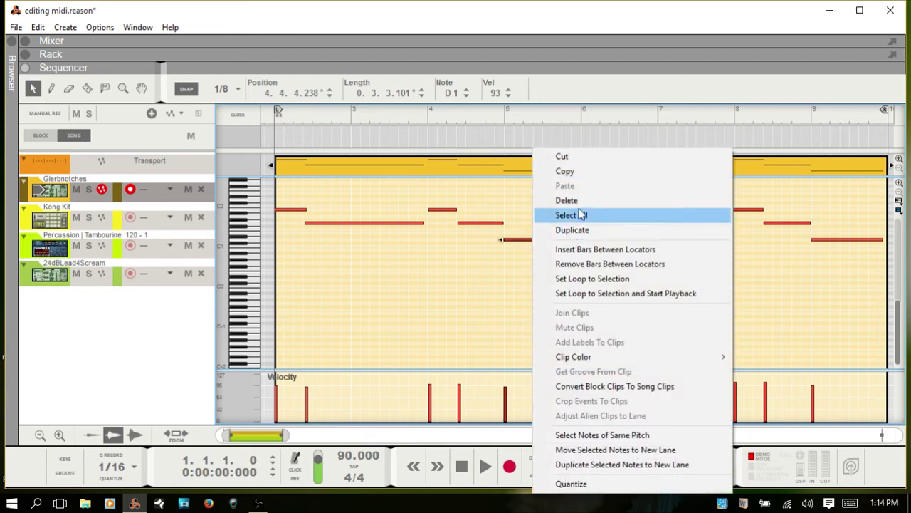
pyautogui.click(579, 171)
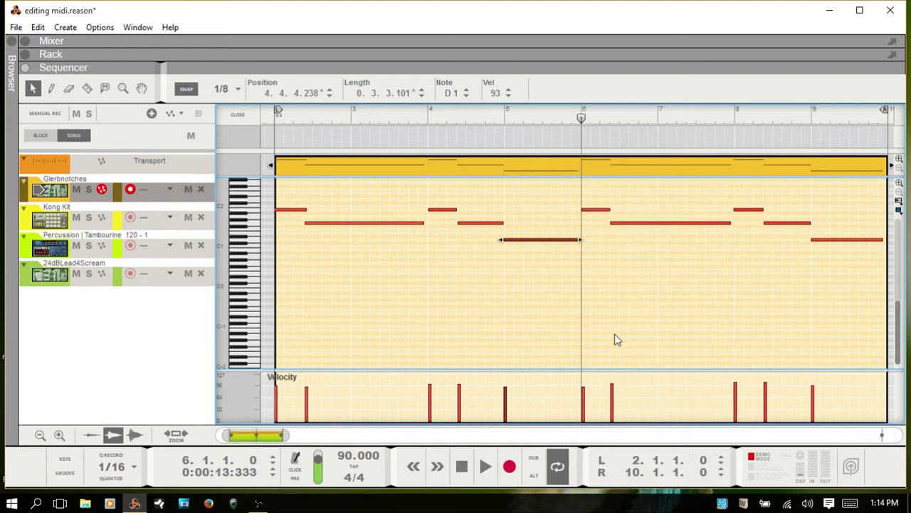
pyautogui.hotkey('ctrl', 'v')
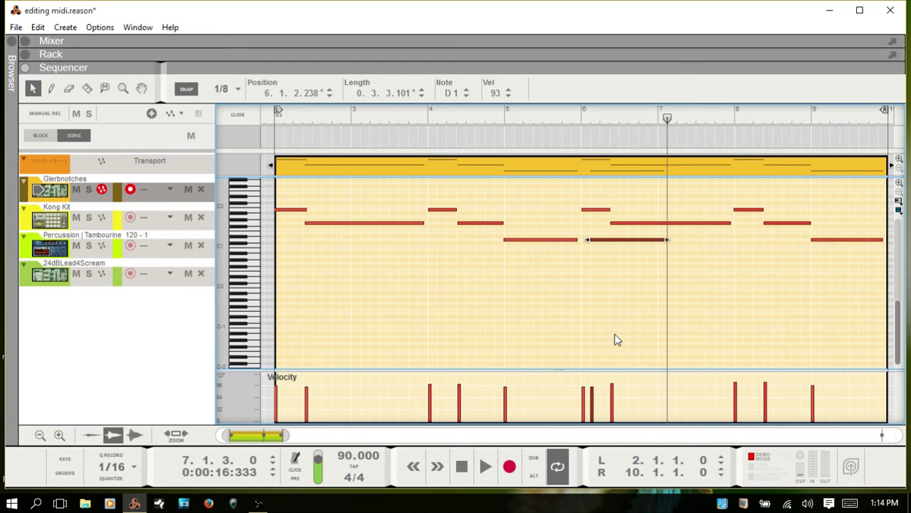
# Undo the pasted D1 note, try pasting copies of the five notes from bars 2 to 6 at 6.3.1.121, and deselect the notes.
pyautogui.hotkey('ctrl', 'z')
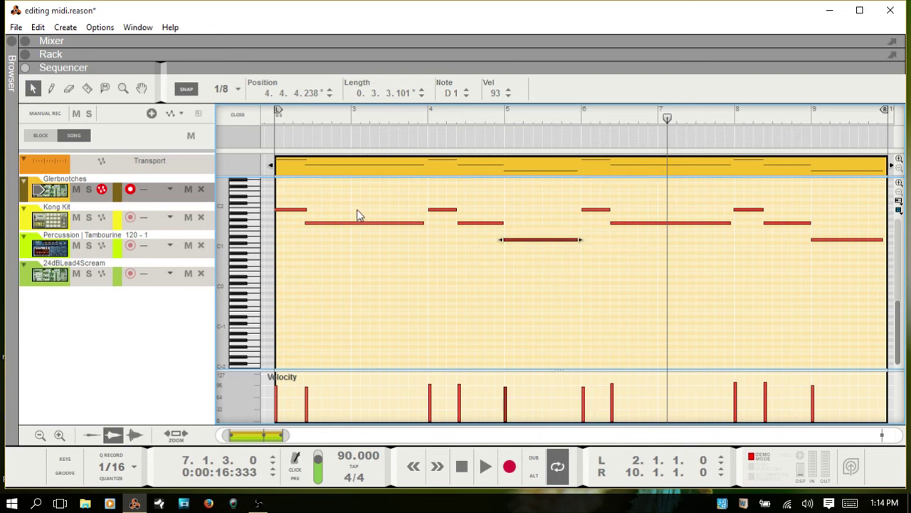
pyautogui.moveTo(350, 188); pyautogui.dragTo(584, 297)
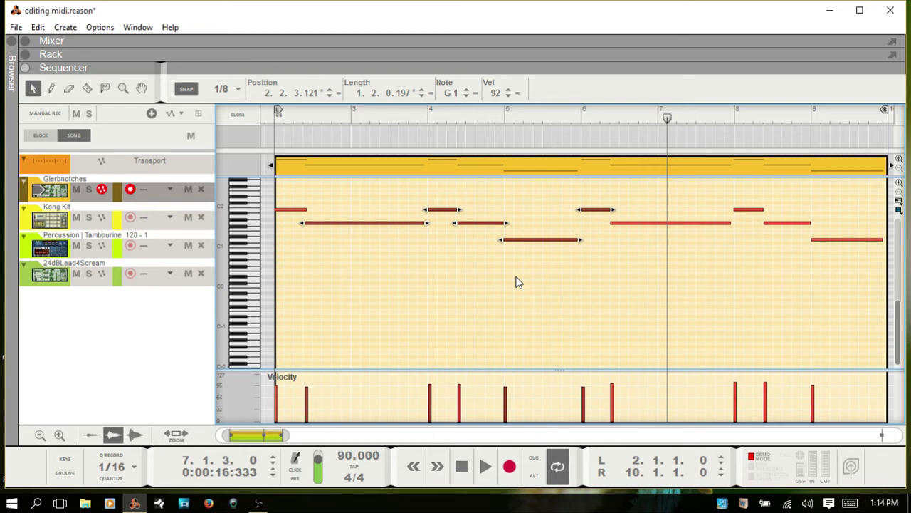
pyautogui.press('KP_7')
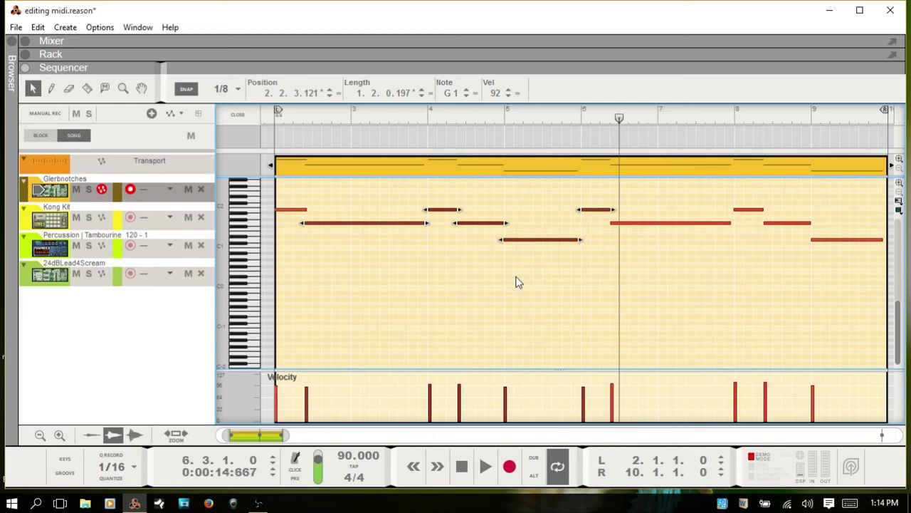
pyautogui.hotkey('ctrl', 'v')
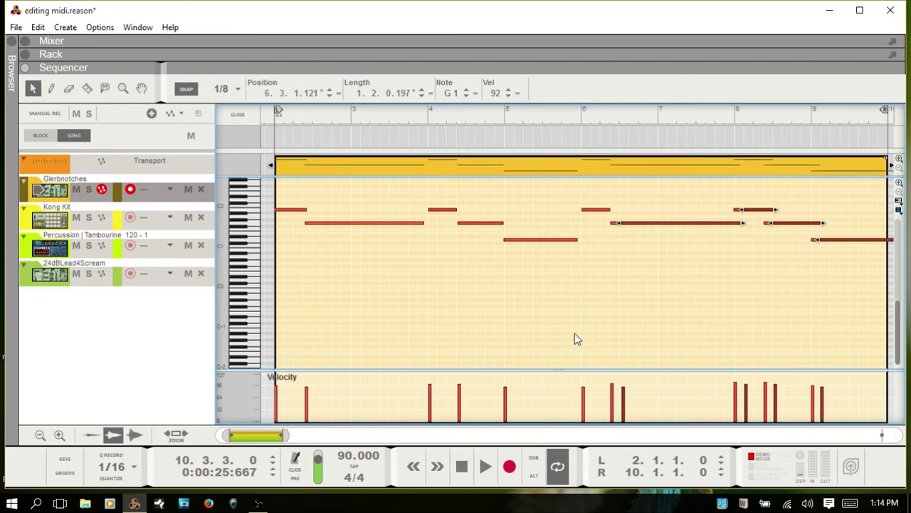
pyautogui.hotkey('ctrl', 'z')
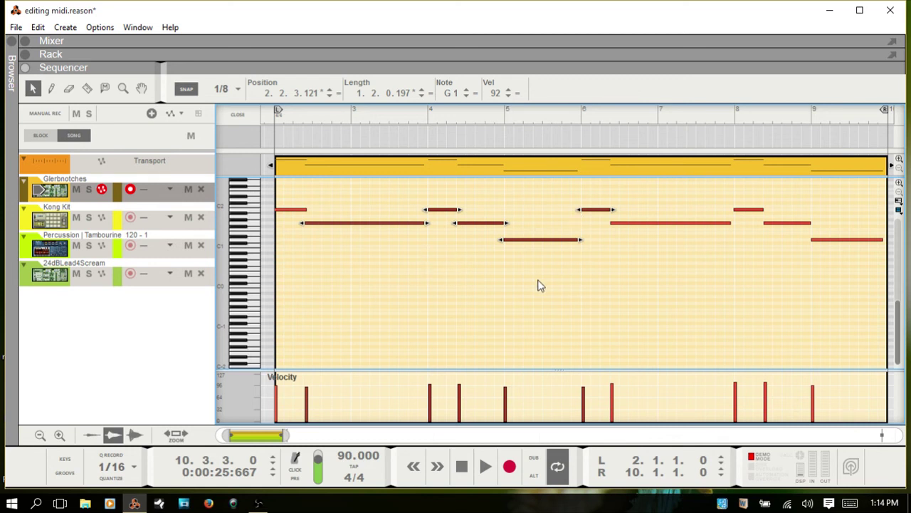
pyautogui.hotkey('ctrl', 'v')
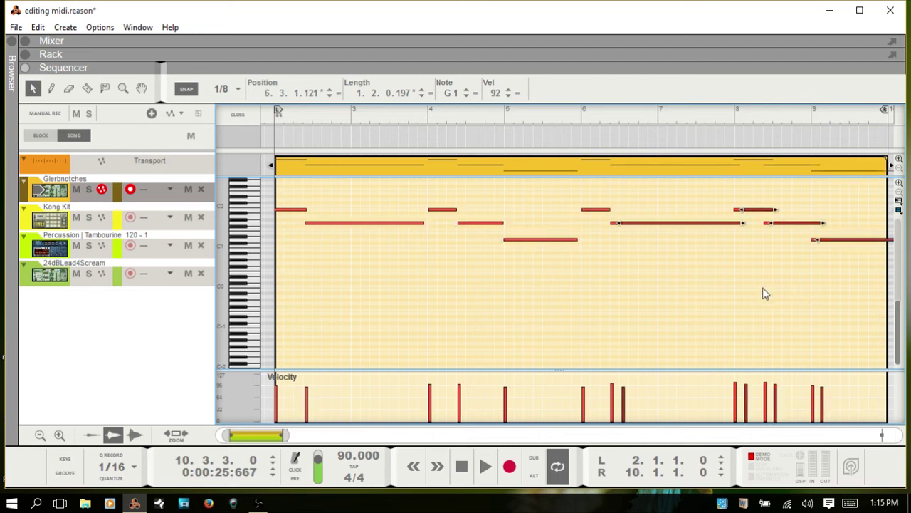
pyautogui.hotkey('ctrl', 'z')
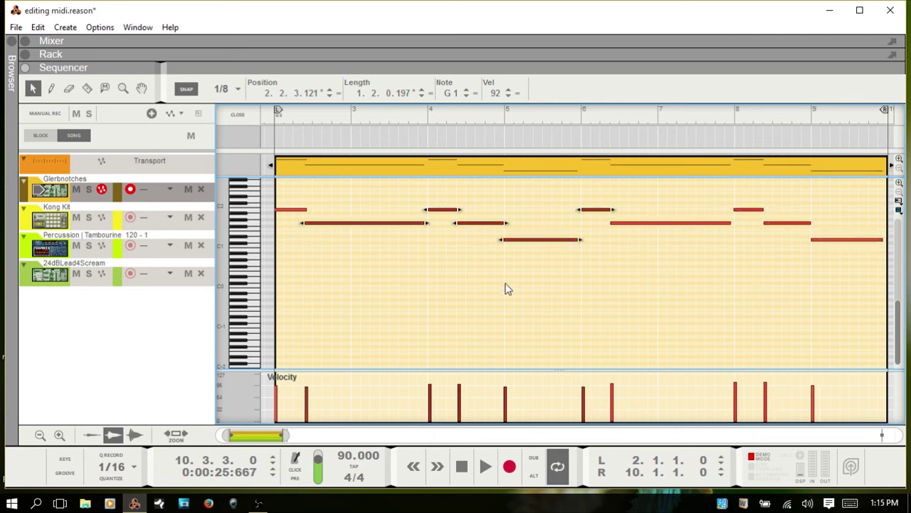
pyautogui.click(508, 289)
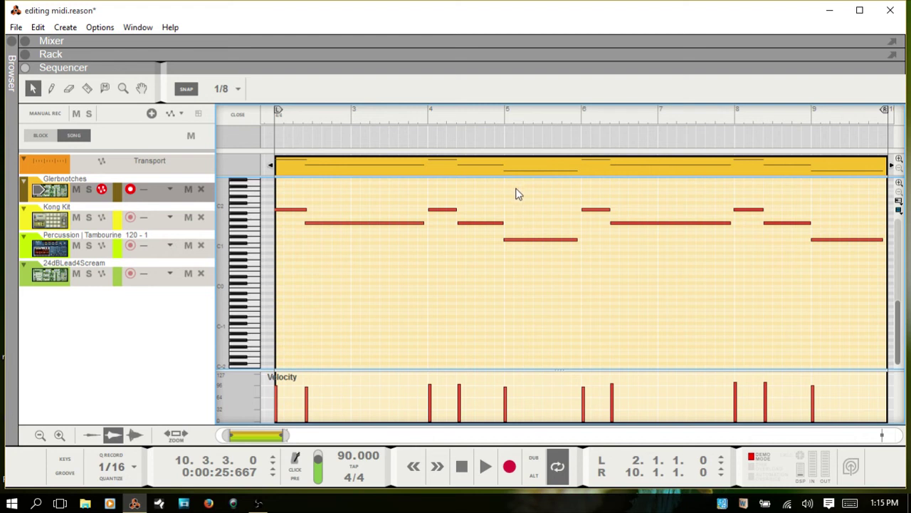
# Select all notes from the D1 note near bar 5 onward and move them so the first starts at 5.1.2.238.
pyautogui.moveTo(508, 186); pyautogui.dragTo(848, 317)
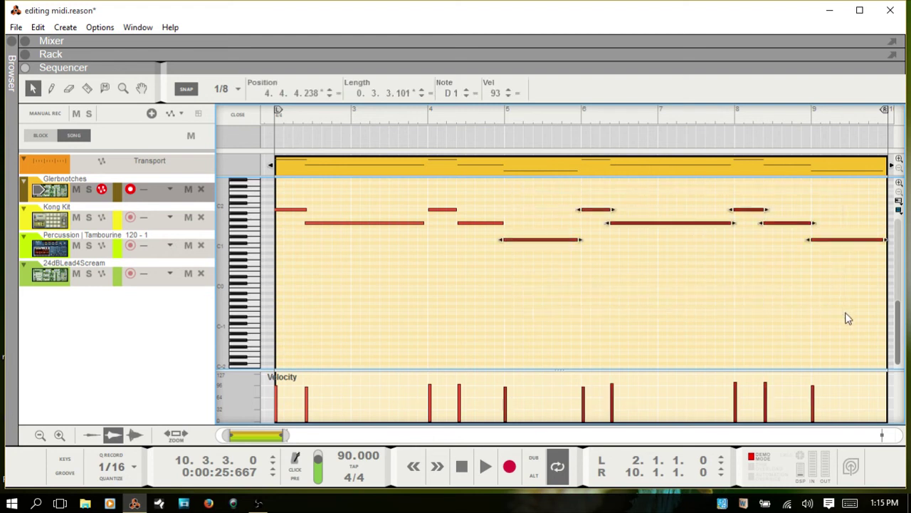
pyautogui.click(112, 463)
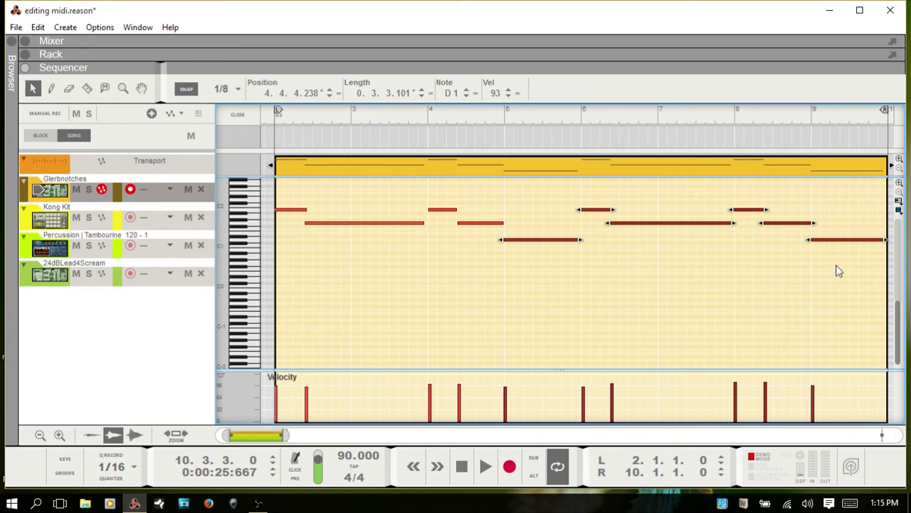
pyautogui.click(543, 240)
pyautogui.moveTo(542, 240); pyautogui.dragTo(549, 246)
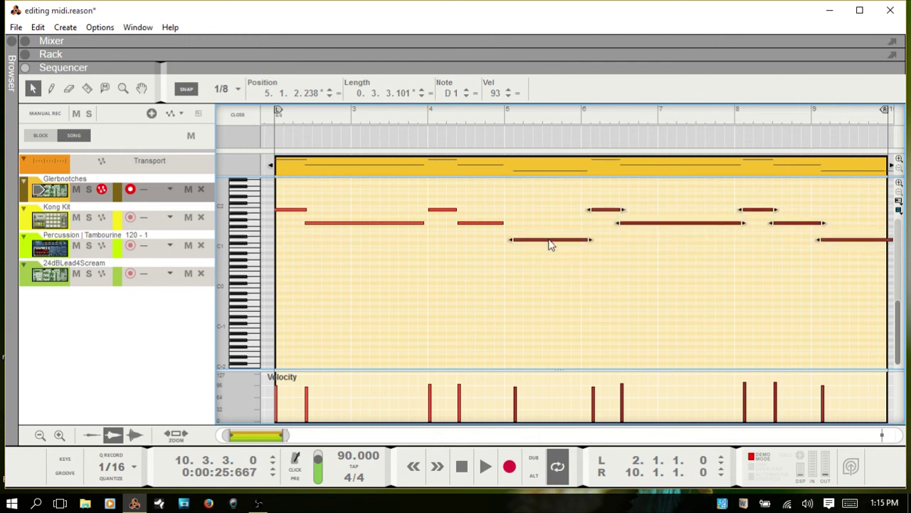
# Set the quantize value to 1/4 and move the selected notes so the first starts at 5.1.4.238.
pyautogui.click(134, 472)
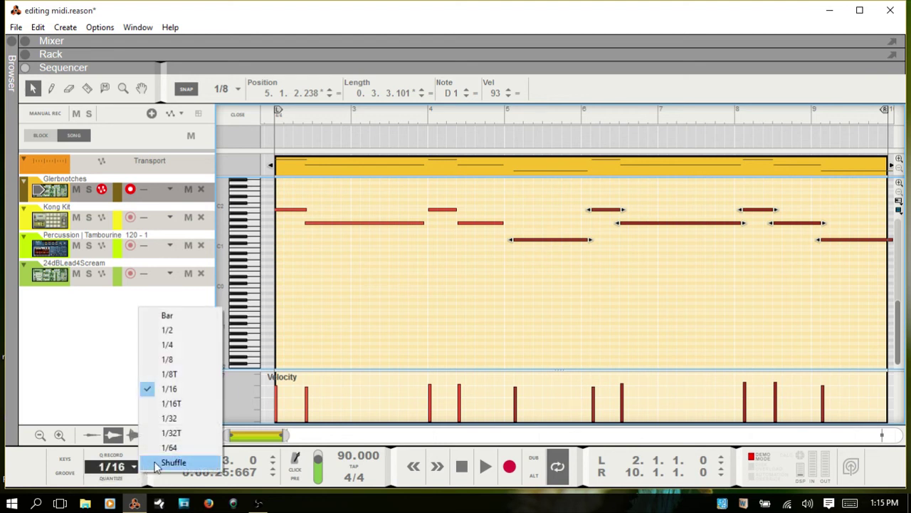
pyautogui.click(199, 345)
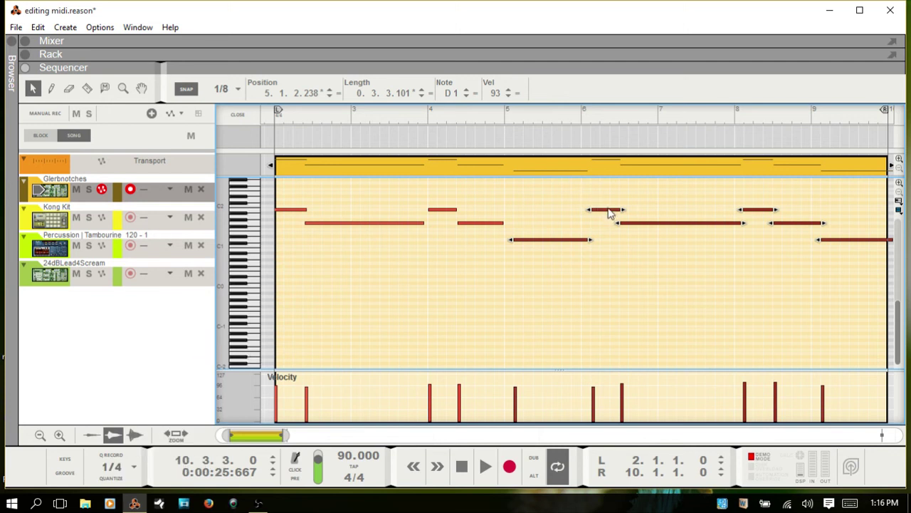
pyautogui.moveTo(608, 212); pyautogui.dragTo(621, 213)
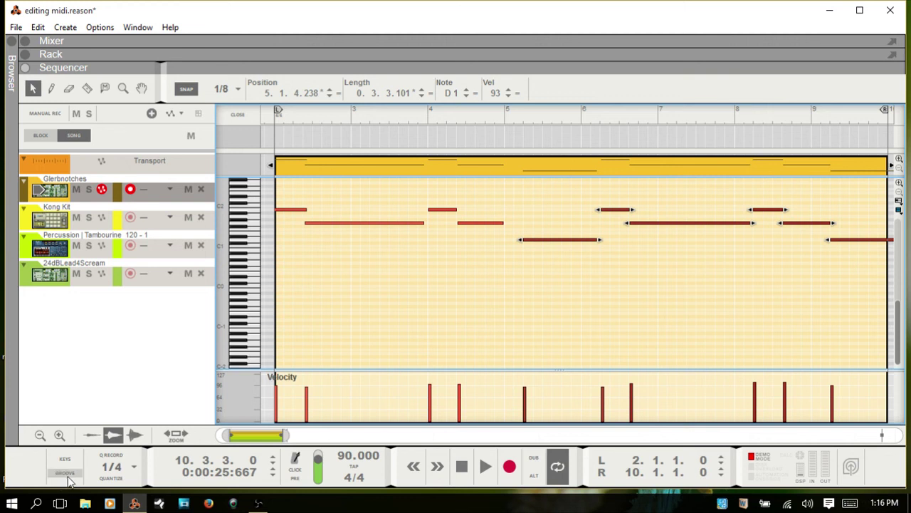
# Try quantizing the selected notes twice, undoing each attempt, and undo both earlier note moves.
pyautogui.click(112, 476)
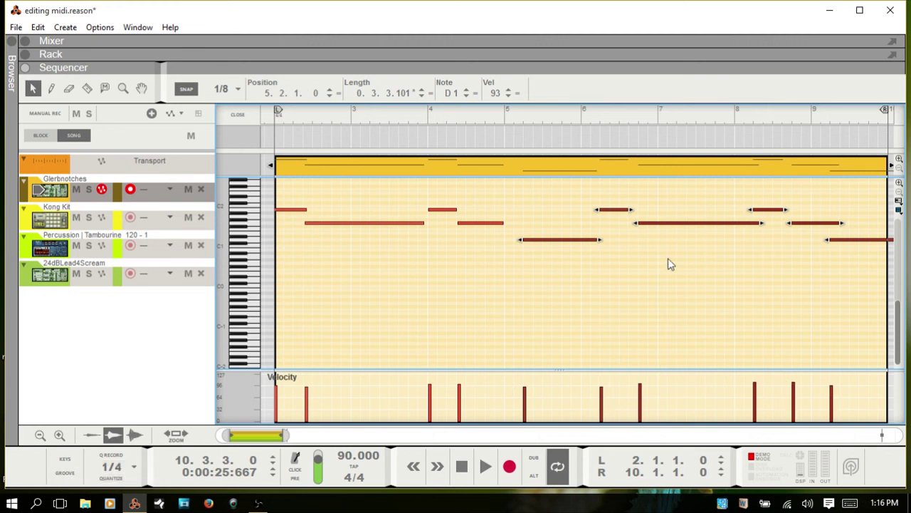
pyautogui.hotkey('ctrl', 'z')
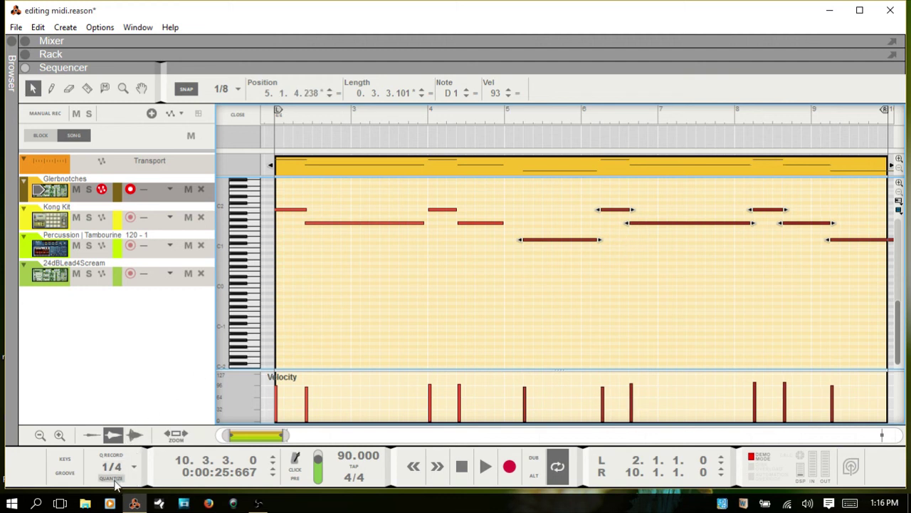
pyautogui.click(111, 478)
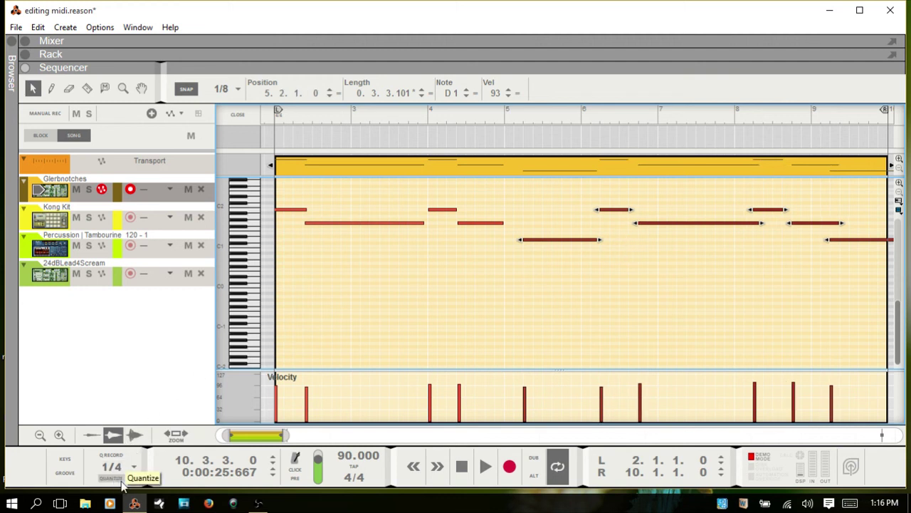
pyautogui.hotkey('ctrl', 'z')
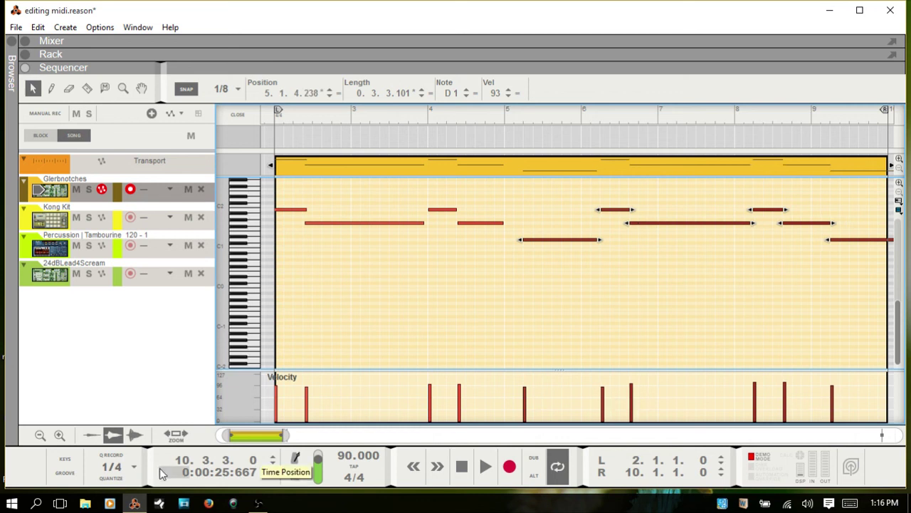
pyautogui.hotkey('ctrl', 'z')
pyautogui.hotkey('ctrl', 'z')
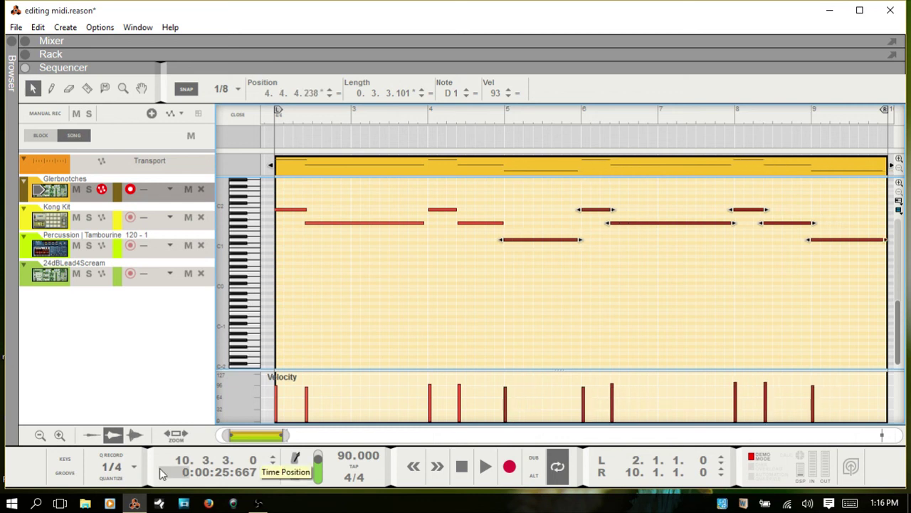
pyautogui.hotkey('ctrl', 'z')
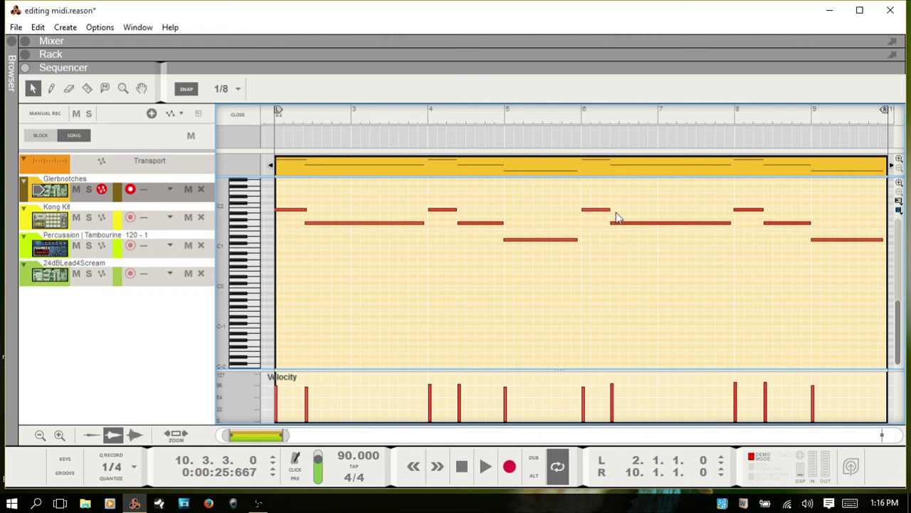
# Select the long G1 note after bar 6 and a group of notes, clear the selection, and return to the arrangement view.
pyautogui.click(651, 227)
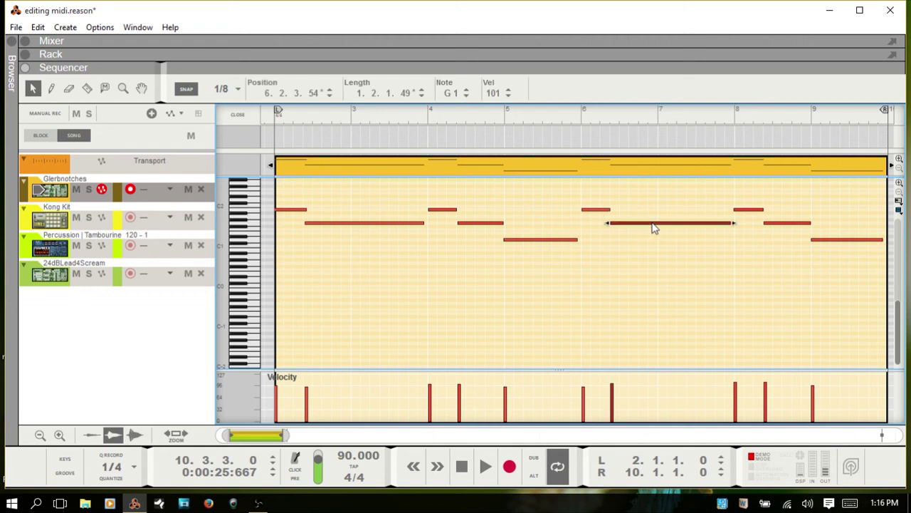
pyautogui.click(640, 273)
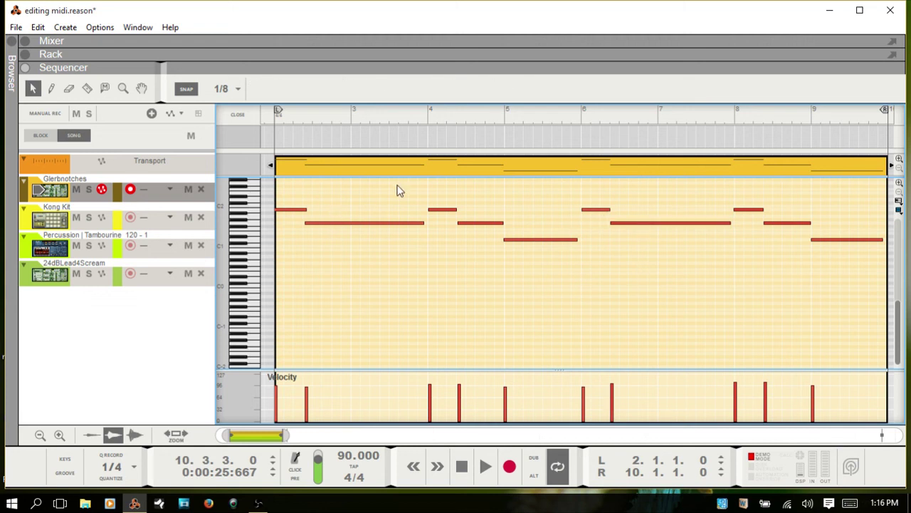
pyautogui.moveTo(397, 188); pyautogui.dragTo(748, 302)
pyautogui.click(549, 317)
pyautogui.hotkey('ctrl', 'e')
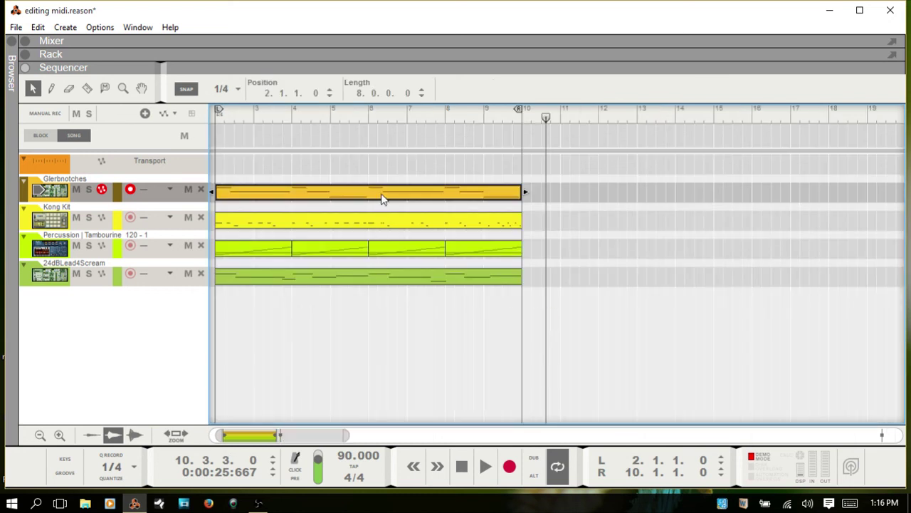
# Select the clips individually, select the Glerbnotches, Kong Kit and 24dBLead4Scream clips together, and deselect them.
pyautogui.click(392, 165)
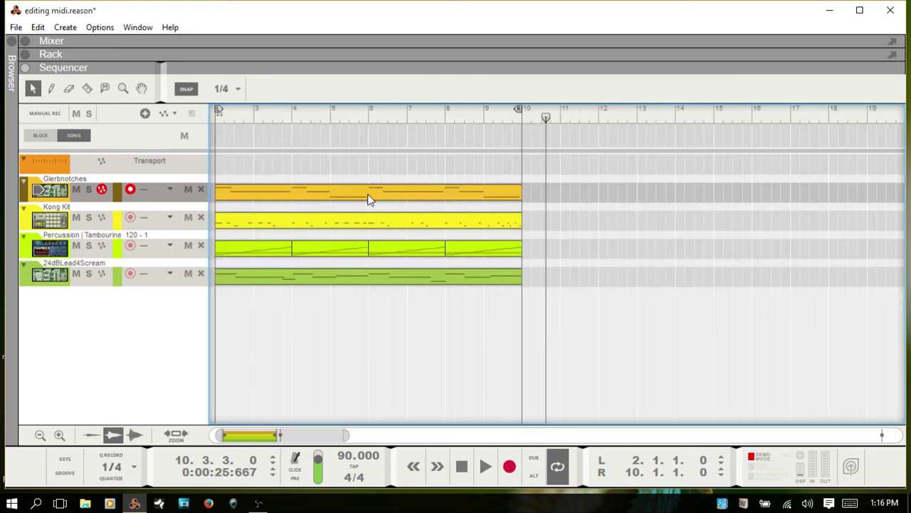
pyautogui.click(367, 194)
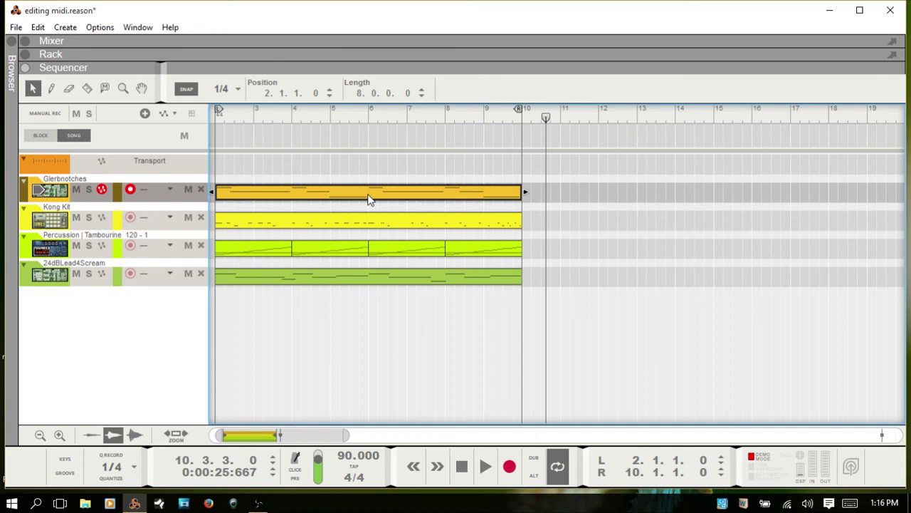
pyautogui.click(366, 227)
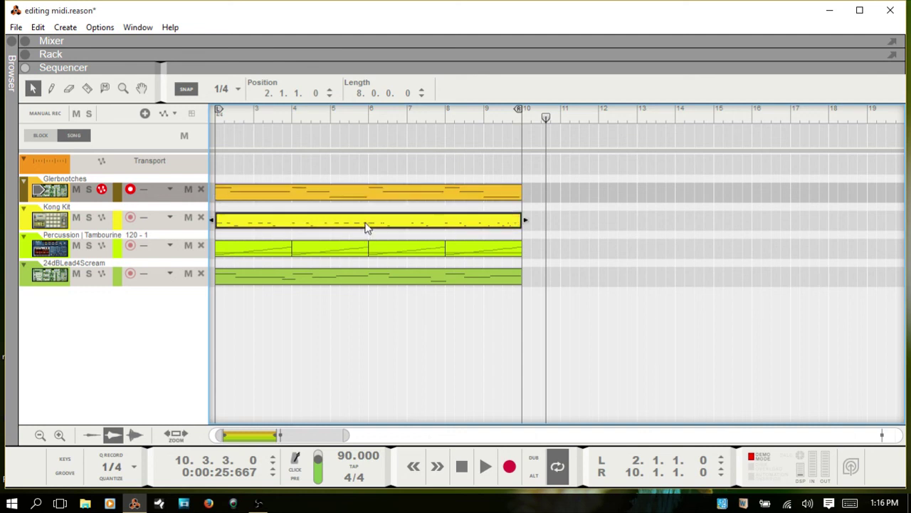
pyautogui.click(358, 284)
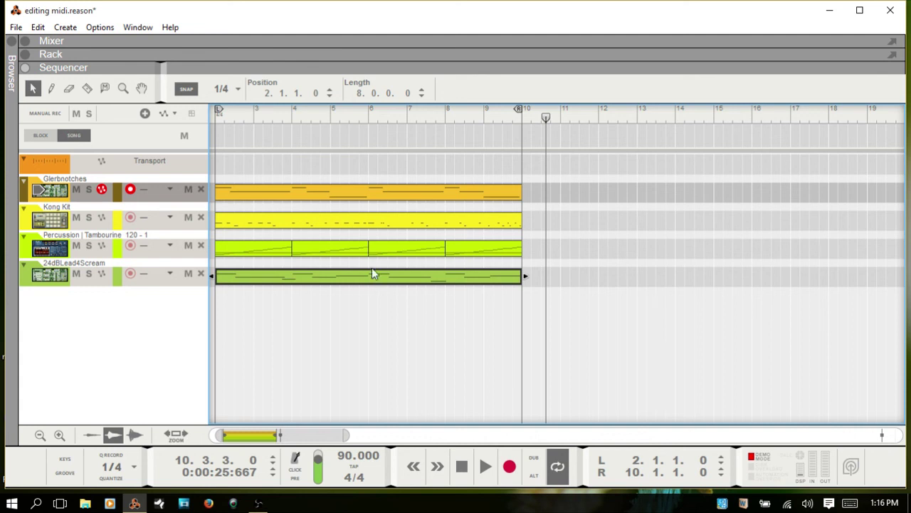
pyautogui.keyDown('shift'); pyautogui.click(375, 226); pyautogui.keyUp('shift')
pyautogui.keyDown('shift'); pyautogui.click(384, 198); pyautogui.keyUp('shift')
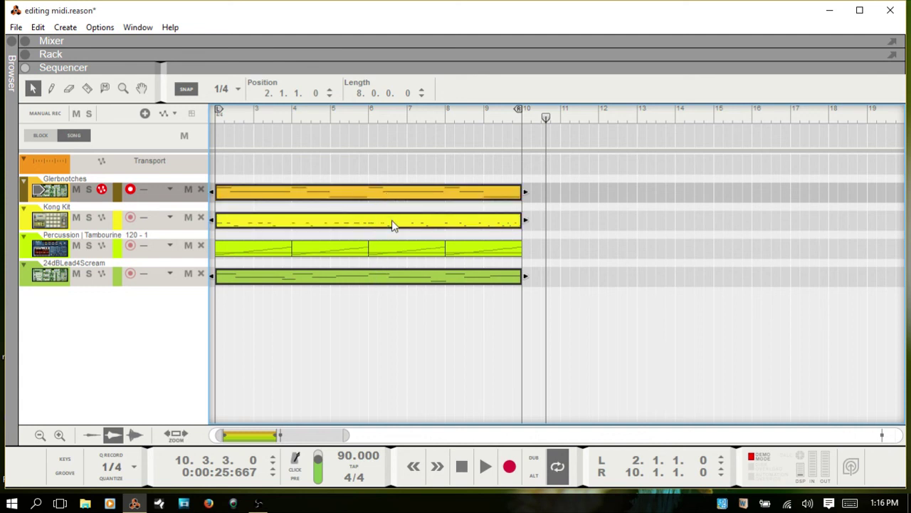
pyautogui.click(110, 478)
pyautogui.click(383, 321)
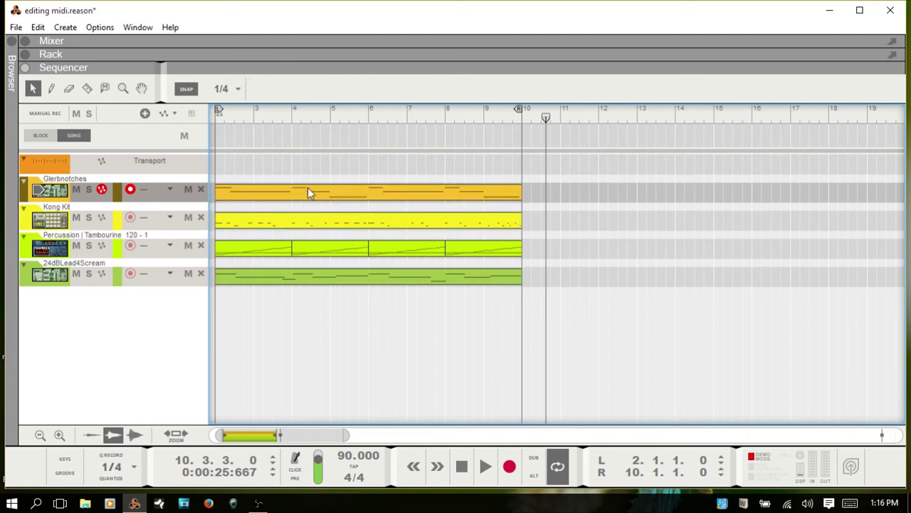
# Open the first Percussion Tambourine clip for editing, inspect its Slice #11 and #9 notes and the edit mode options, and deselect the clip.
pyautogui.click(255, 254)
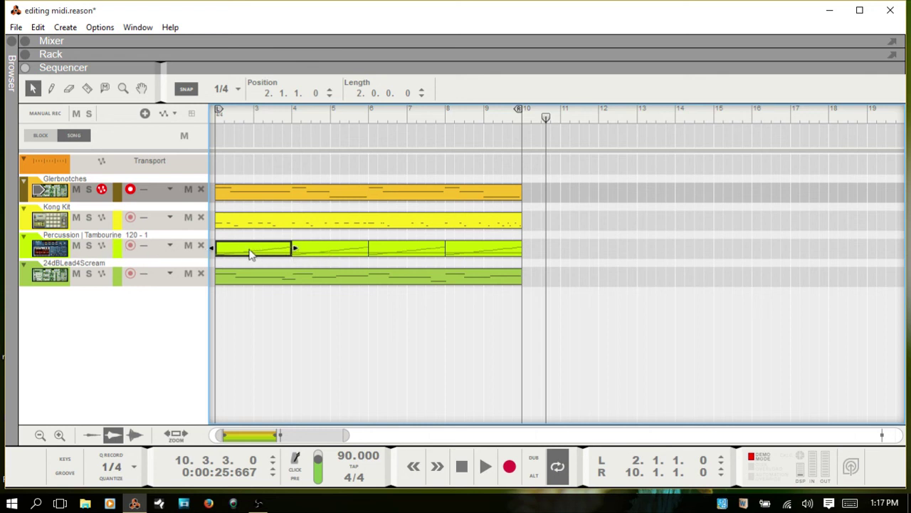
pyautogui.doubleClick(249, 254)
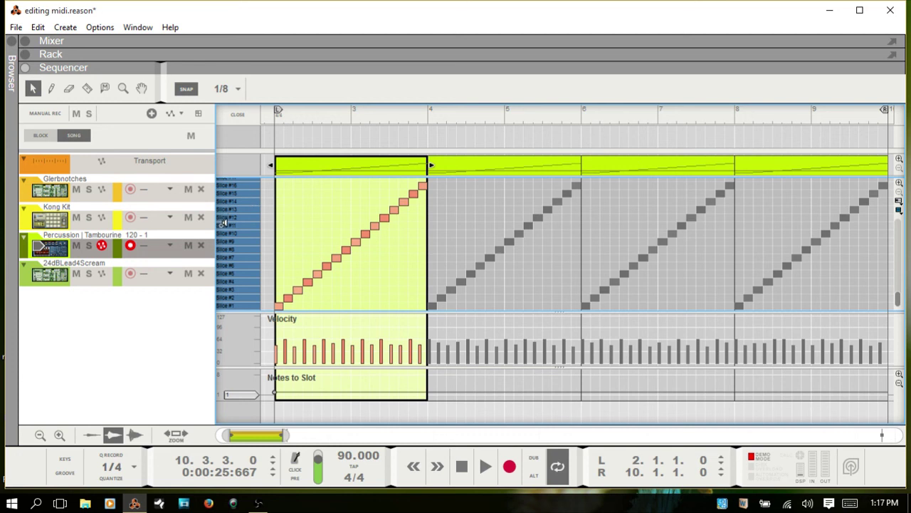
pyautogui.click(375, 228)
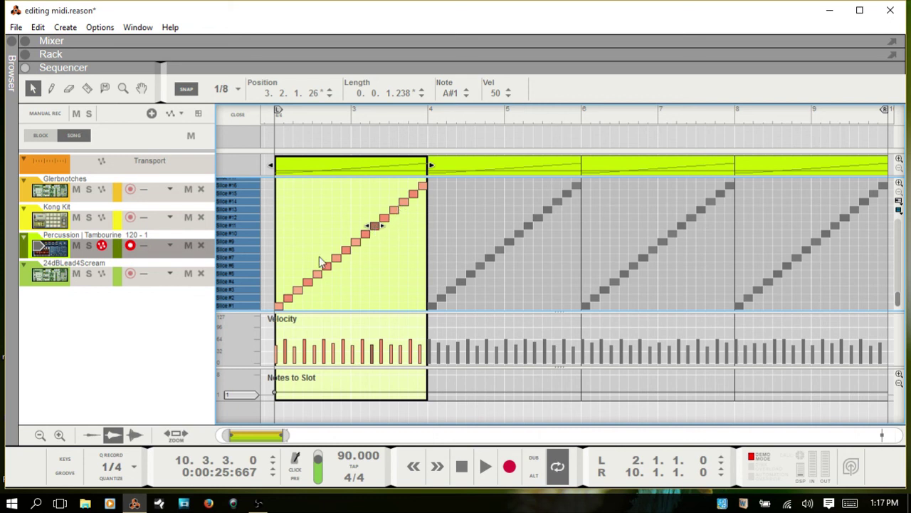
pyautogui.click(356, 243)
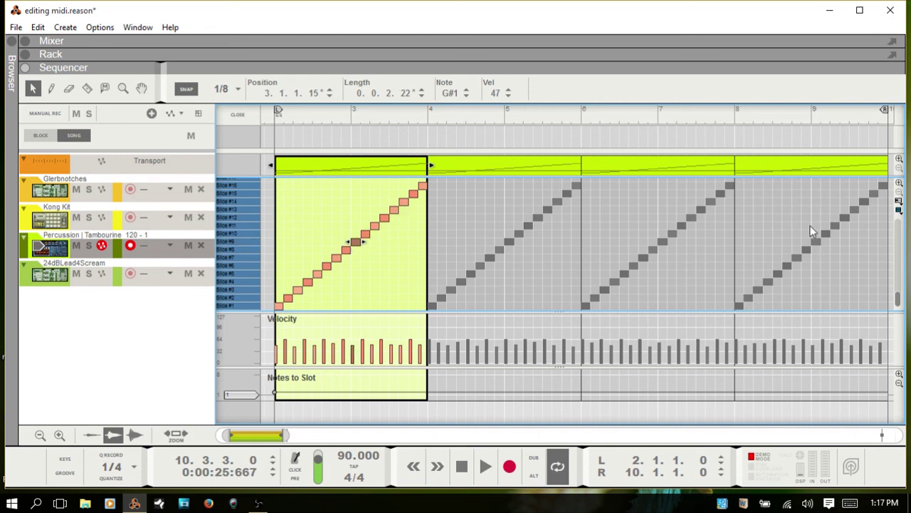
pyautogui.click(900, 202)
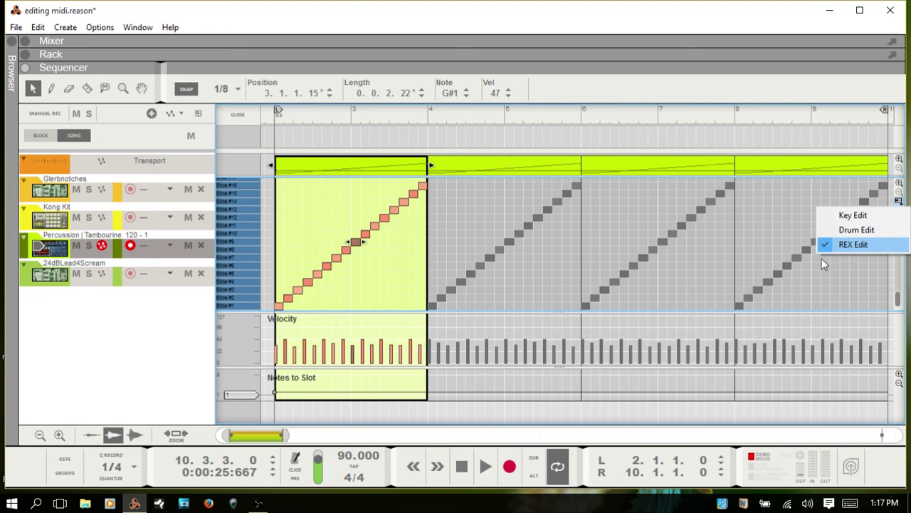
pyautogui.click(561, 418)
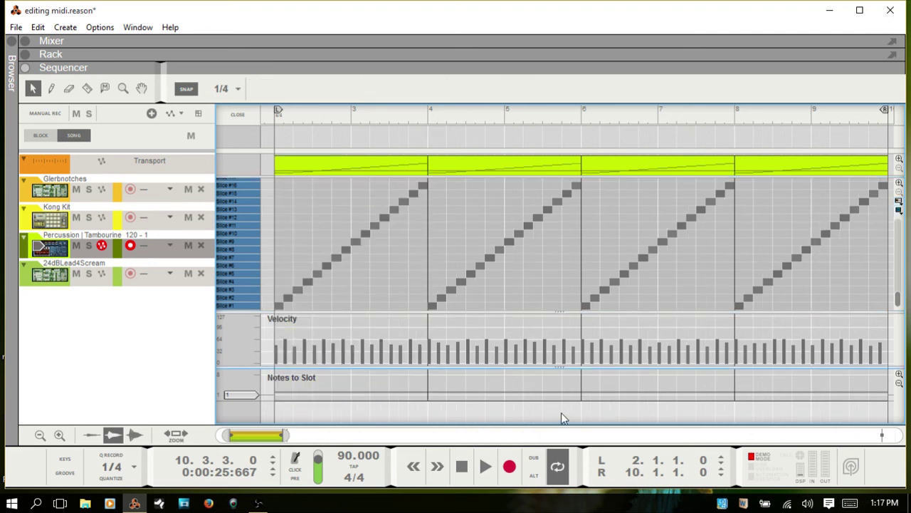
# Leave the Percussion Tambourine clip, open the Kong Kit clip for editing, and inspect its edit mode options.
pyautogui.doubleClick(562, 414)
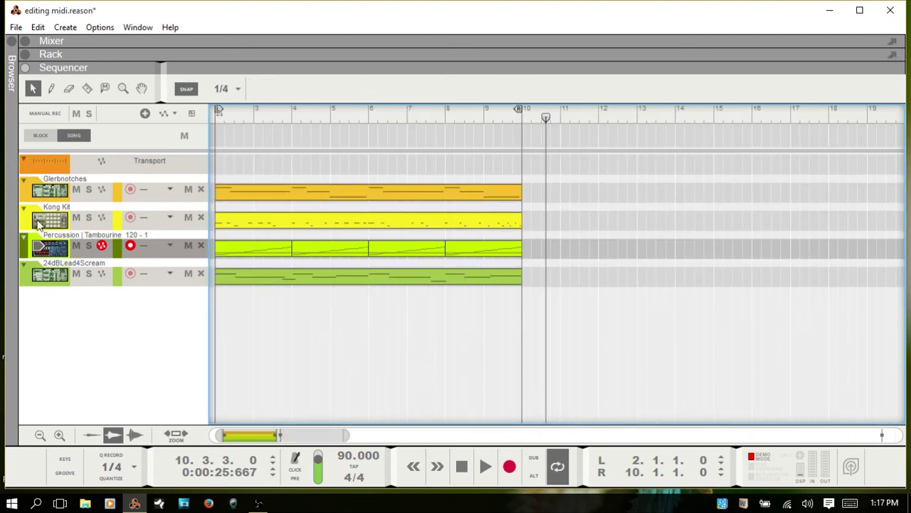
pyautogui.click(355, 221)
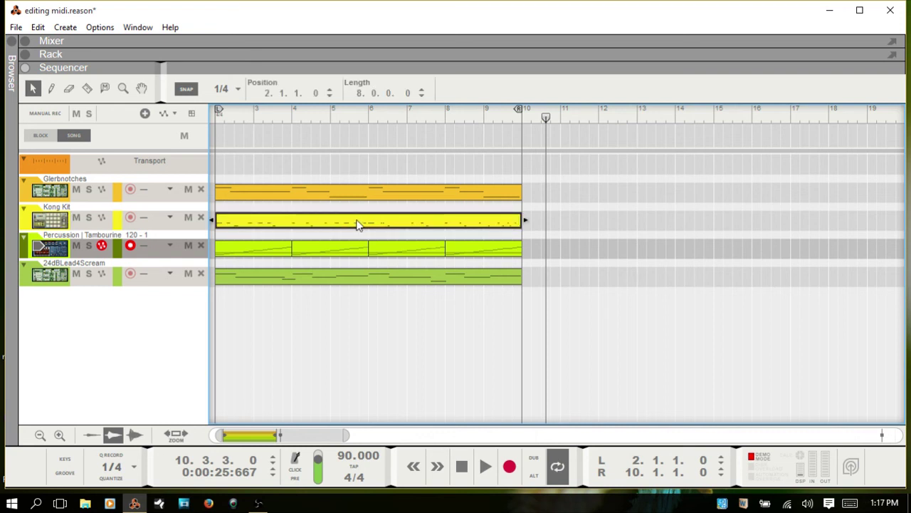
pyautogui.doubleClick(357, 224)
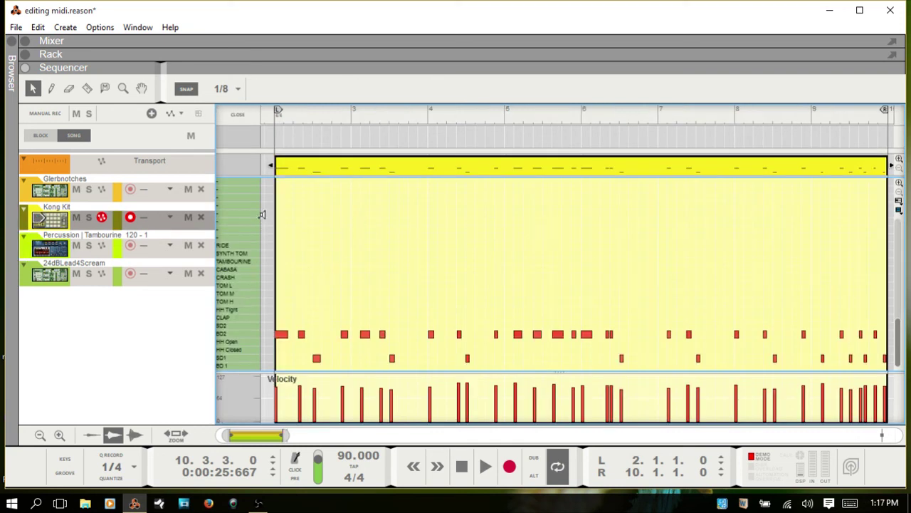
pyautogui.click(900, 202)
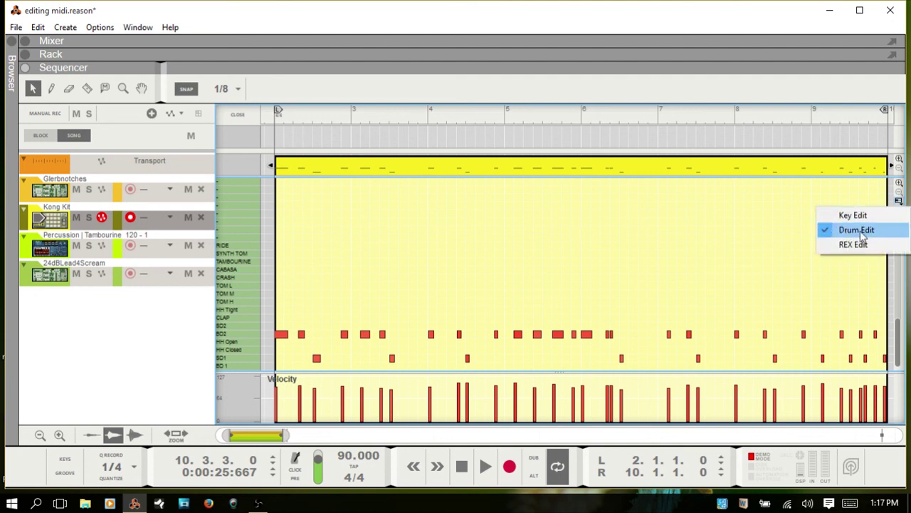
pyautogui.click(655, 267)
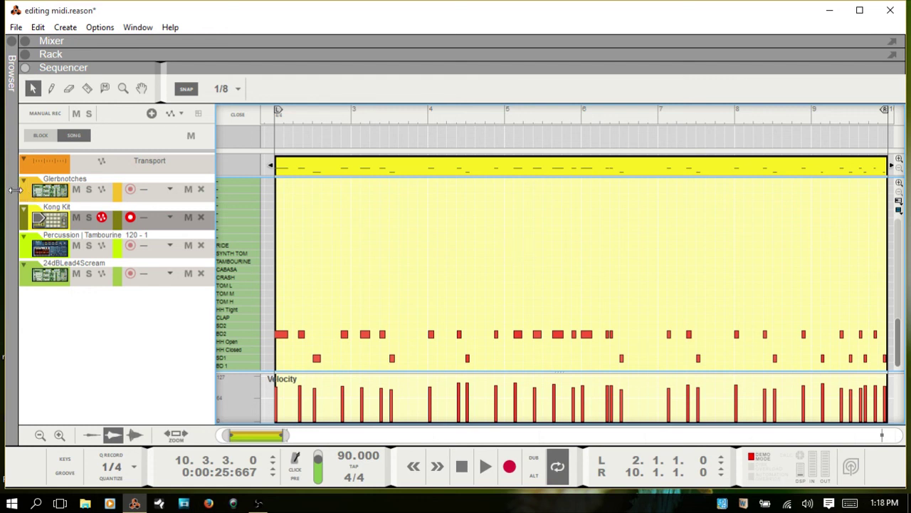
# Show the Glerbnotches track's notes, inspect its performance automation and edit mode options, and return to the arrangement view.
pyautogui.click(43, 197)
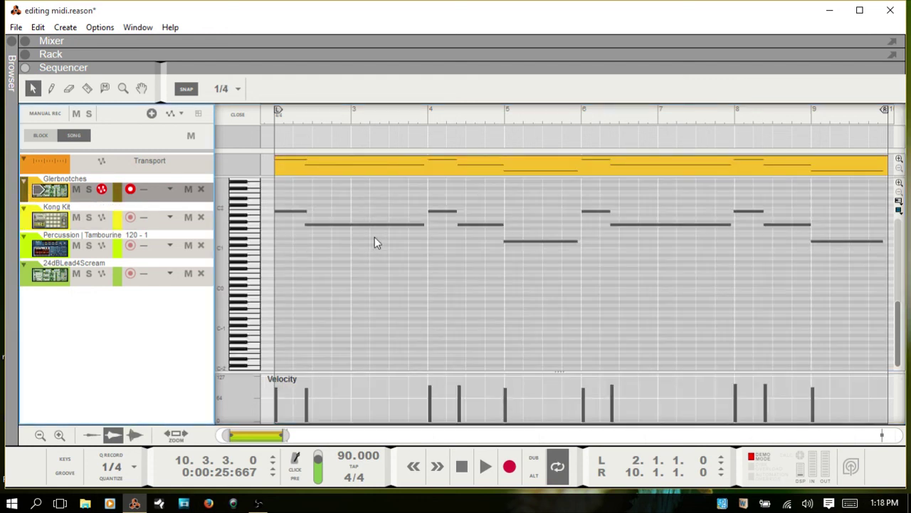
pyautogui.click(899, 211)
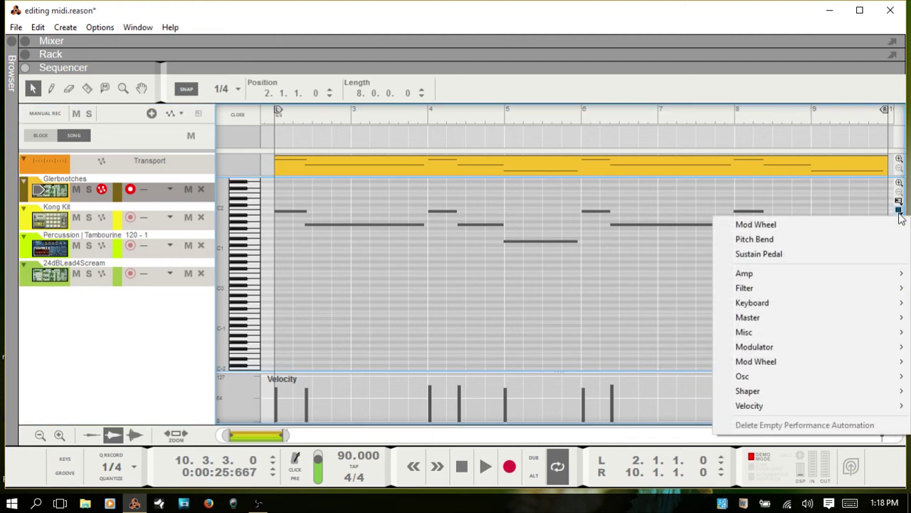
pyautogui.click(899, 201)
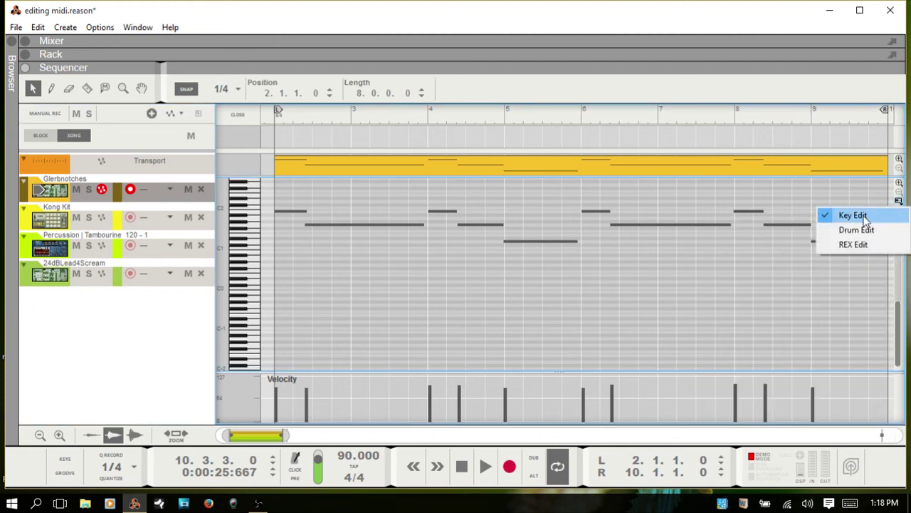
pyautogui.click(484, 296)
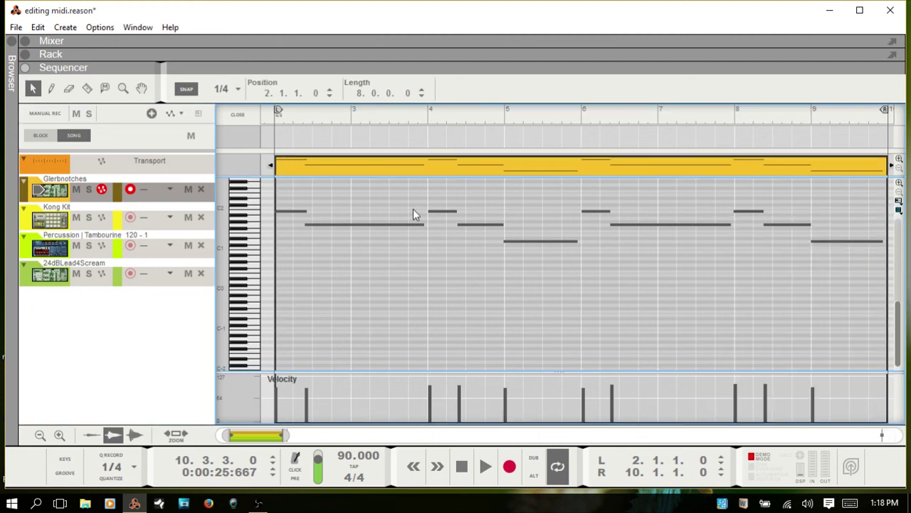
pyautogui.hotkey('ctrl', 'e')
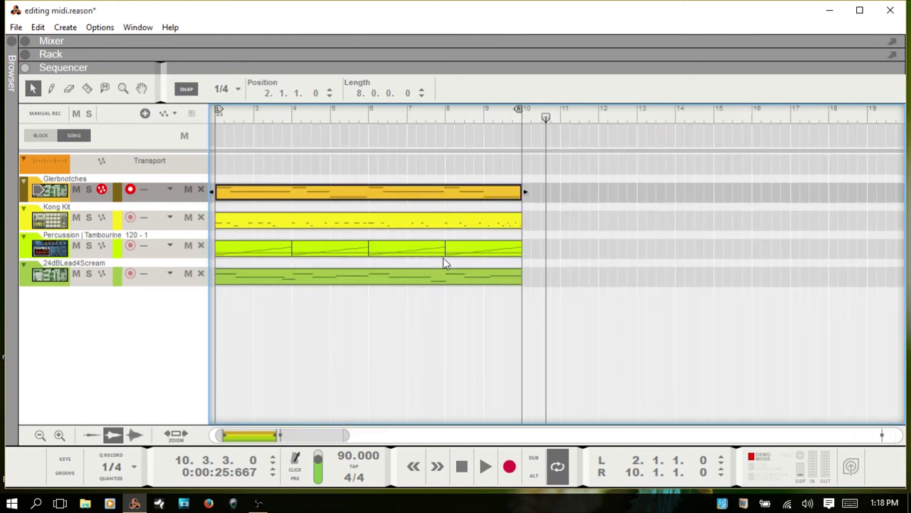
# Open the Glerbnotches clip and slightly lower the velocities of the notes starting at bars 4 and 5 with the Pencil tool.
pyautogui.doubleClick(329, 194)
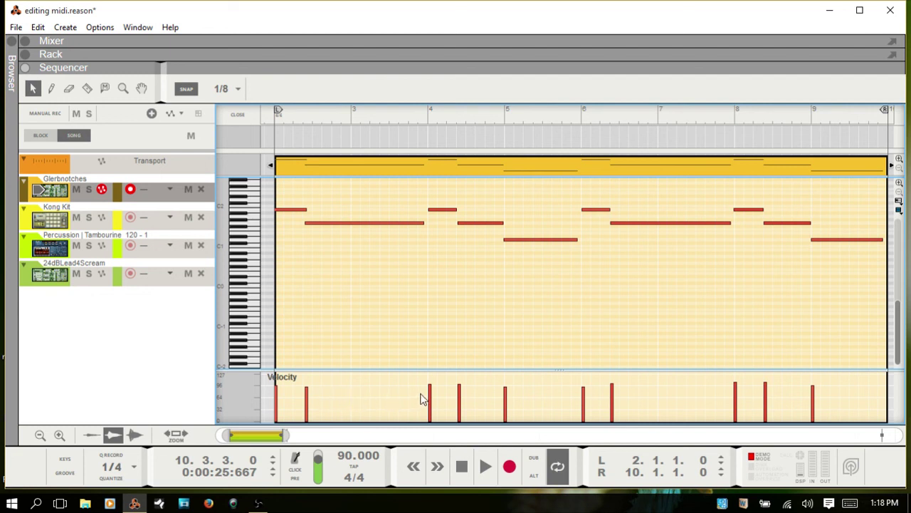
pyautogui.press('w')
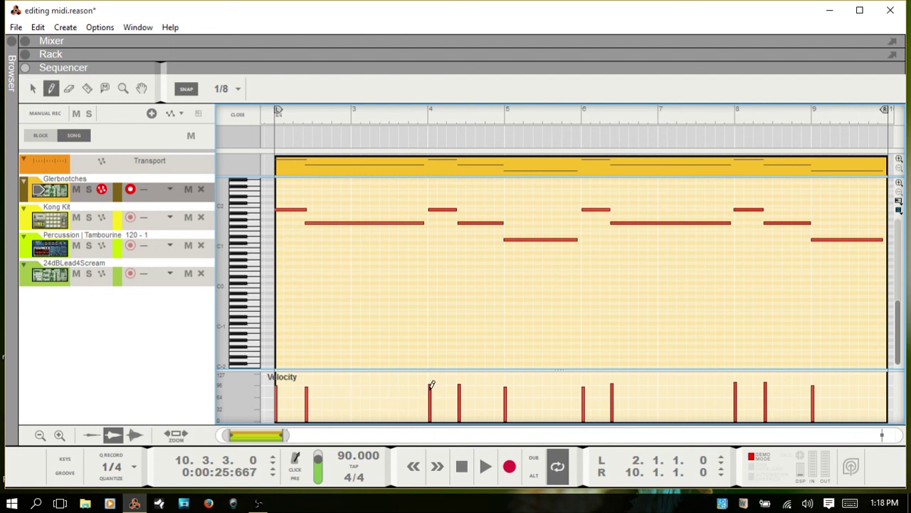
pyautogui.click(507, 393)
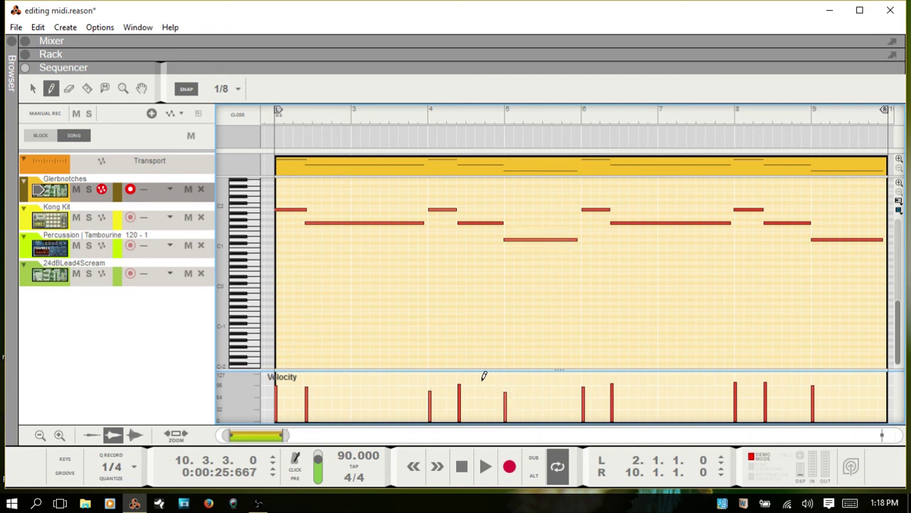
# Try drawing a rising velocity ramp across all notes in the Glerbnotches clip, and undo it.
pyautogui.press('alt')
pyautogui.press('alt')
pyautogui.moveTo(275, 409); pyautogui.dragTo(872, 378)
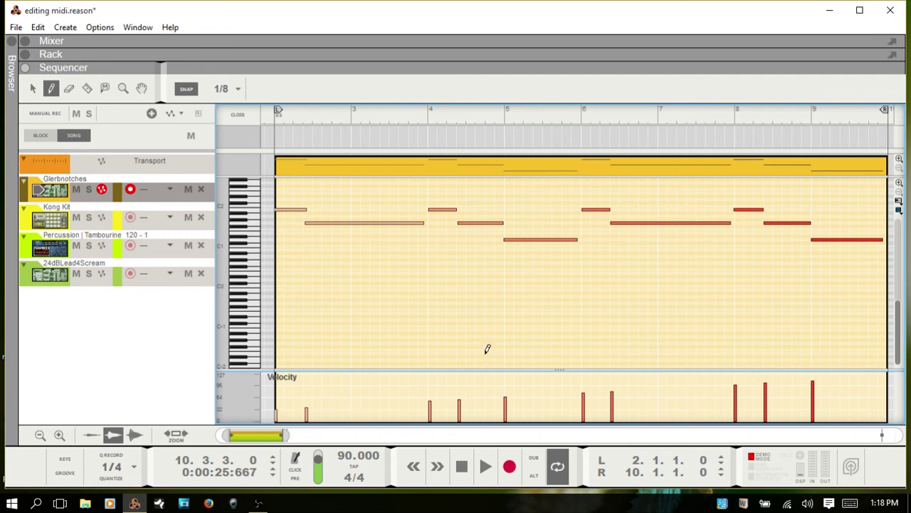
pyautogui.hotkey('ctrl', 'a')
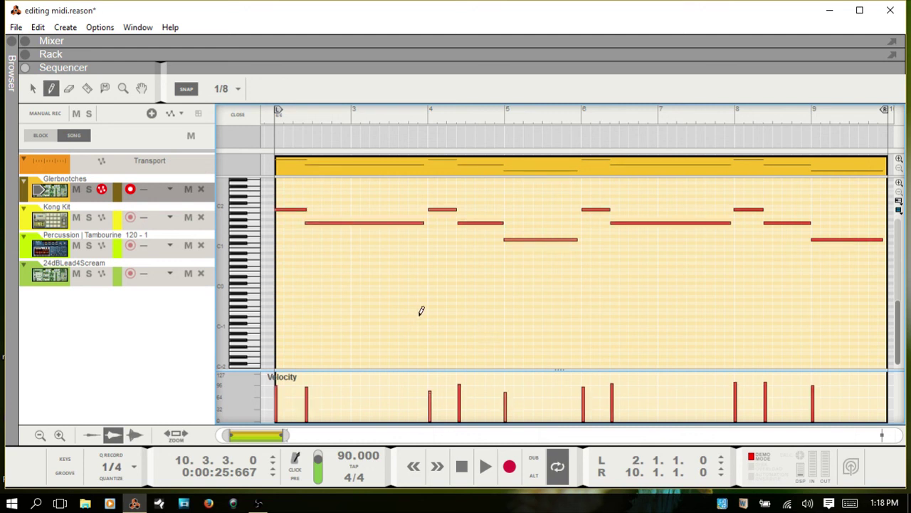
# Switch back to the Selection tool and return to the arrangement view, showing the song from bar 1.
pyautogui.press('q')
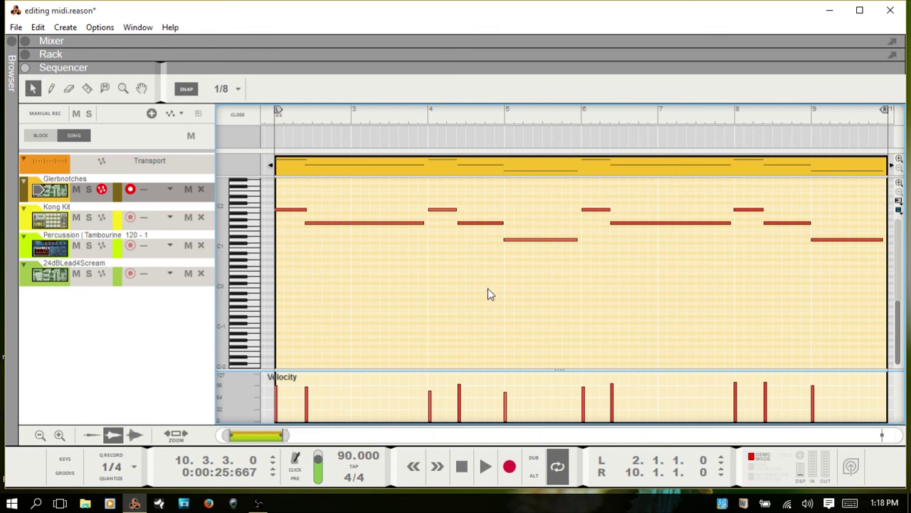
pyautogui.hotkey('shift', 'Tab')
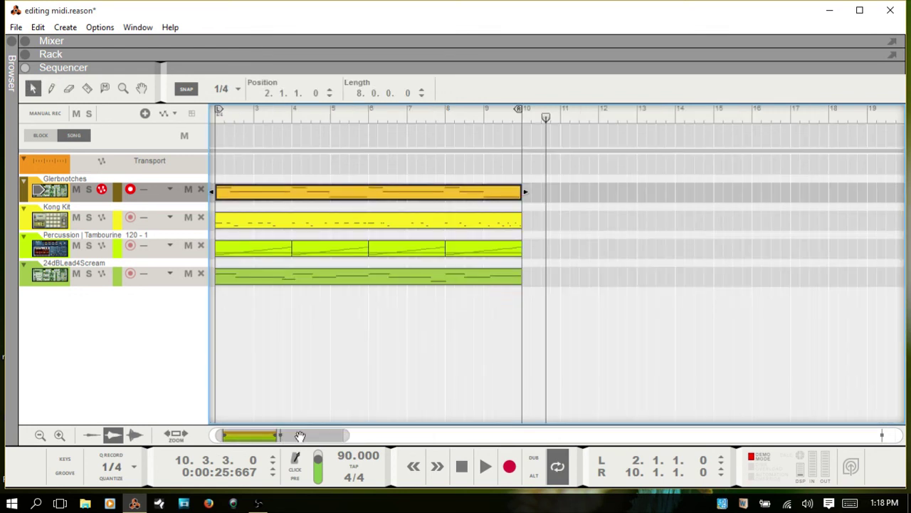
pyautogui.moveTo(299, 434); pyautogui.dragTo(278, 434)
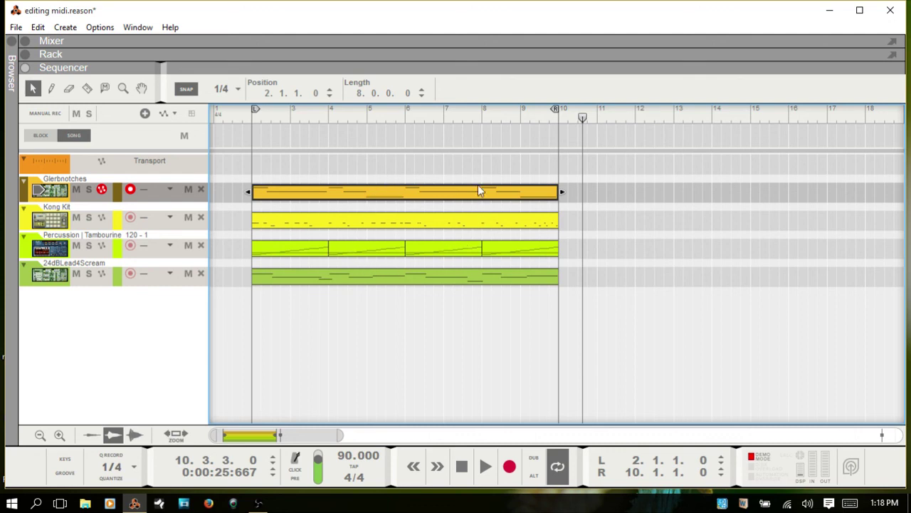